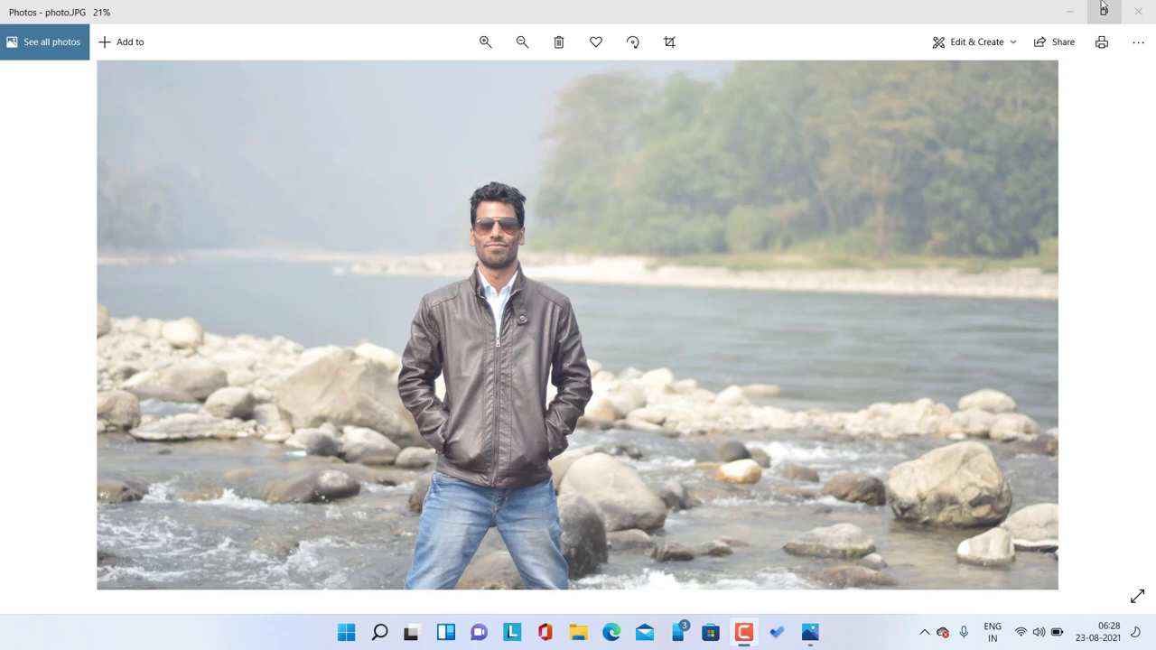
Step: Minimize the Photos viewer showing photo.JPG so the Windows 11 desktop is visible
left_click(1069, 12)
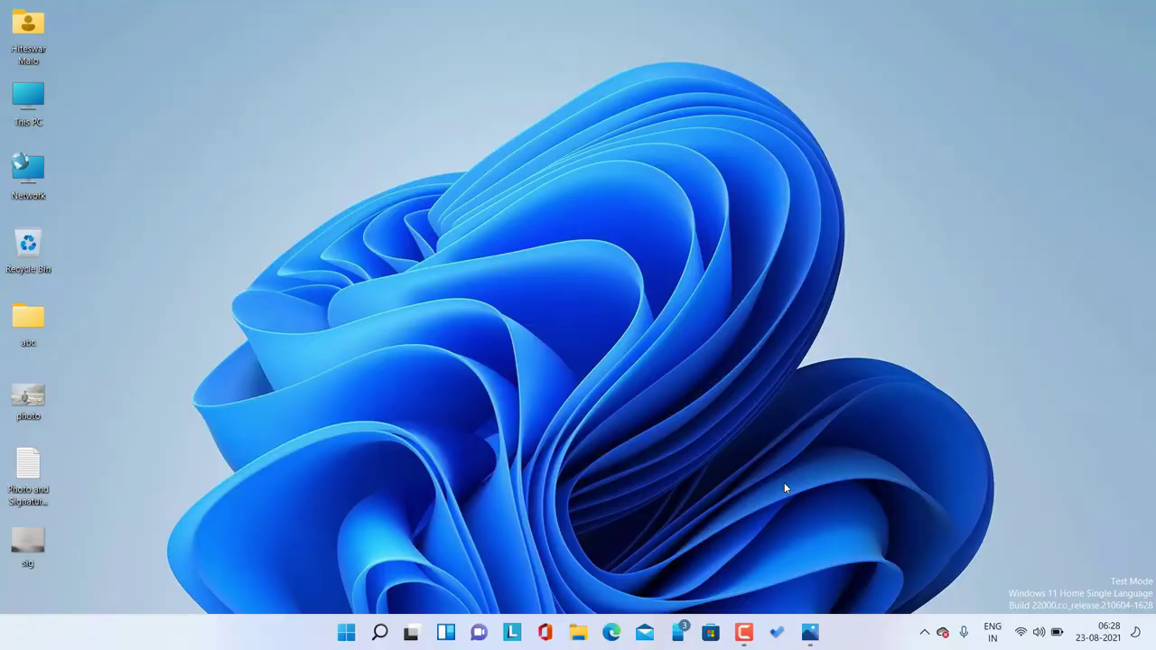
Step: Launch Adobe Photoshop 7.0 from the Win+R Run box by entering its name
left_click(346, 632)
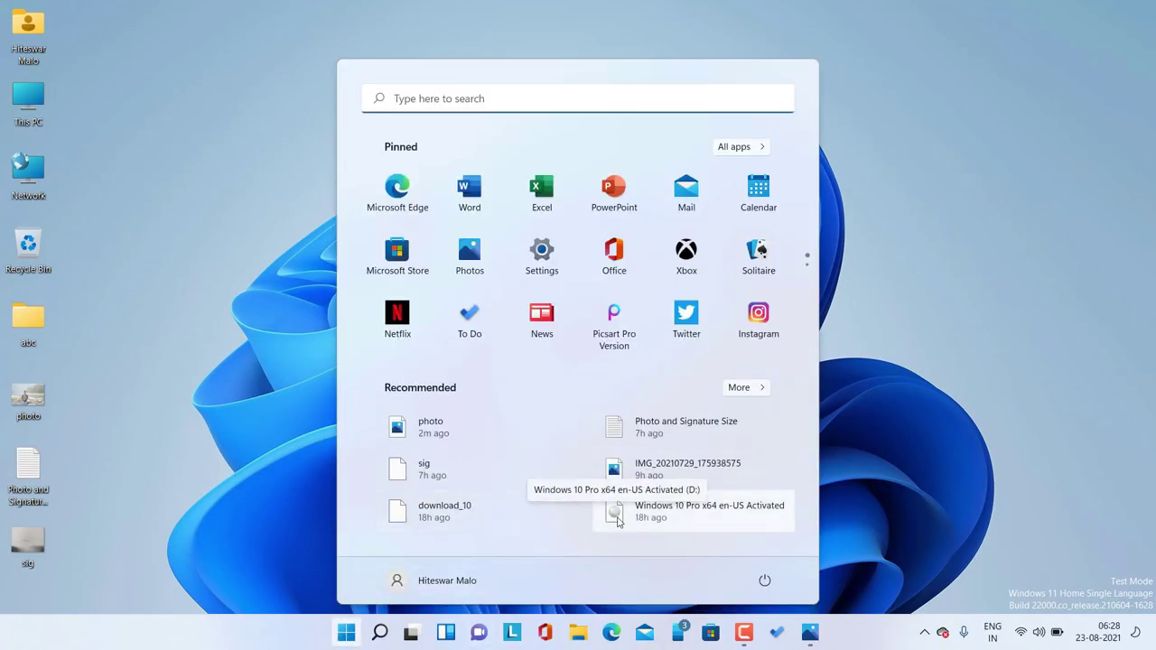
key("super+r")
type("p")
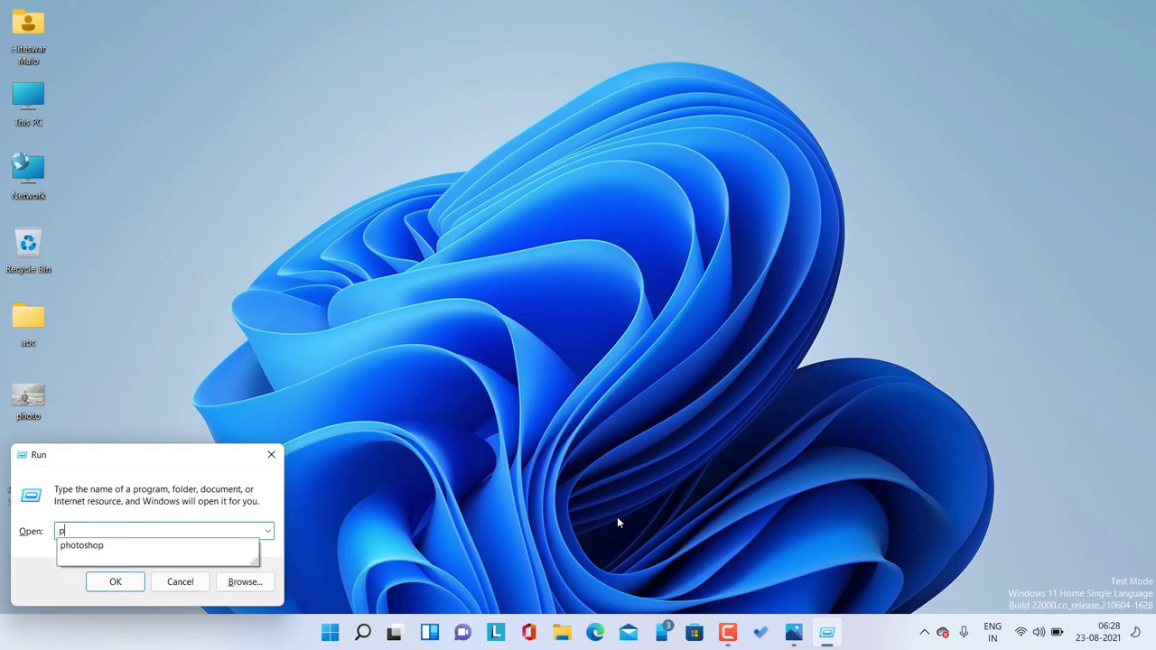
type("ho")
type("p")
key("Return")
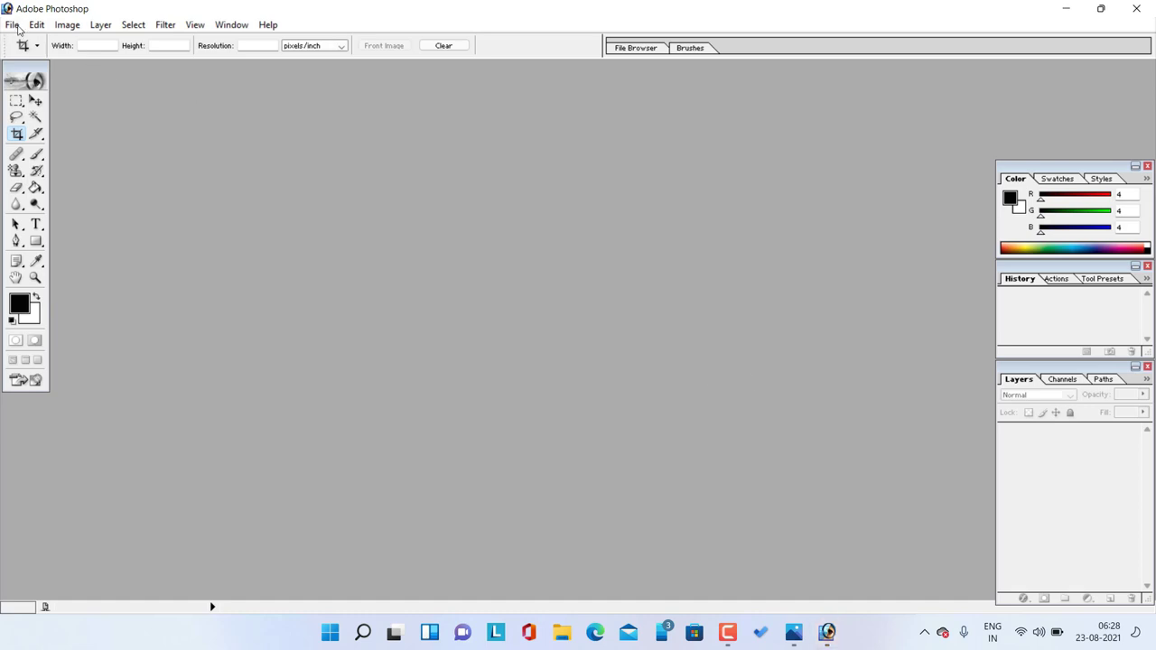
Step: Open photo.JPG and sig.jpg from the Desktop together in Photoshop
left_click(17, 28)
left_click(59, 65)
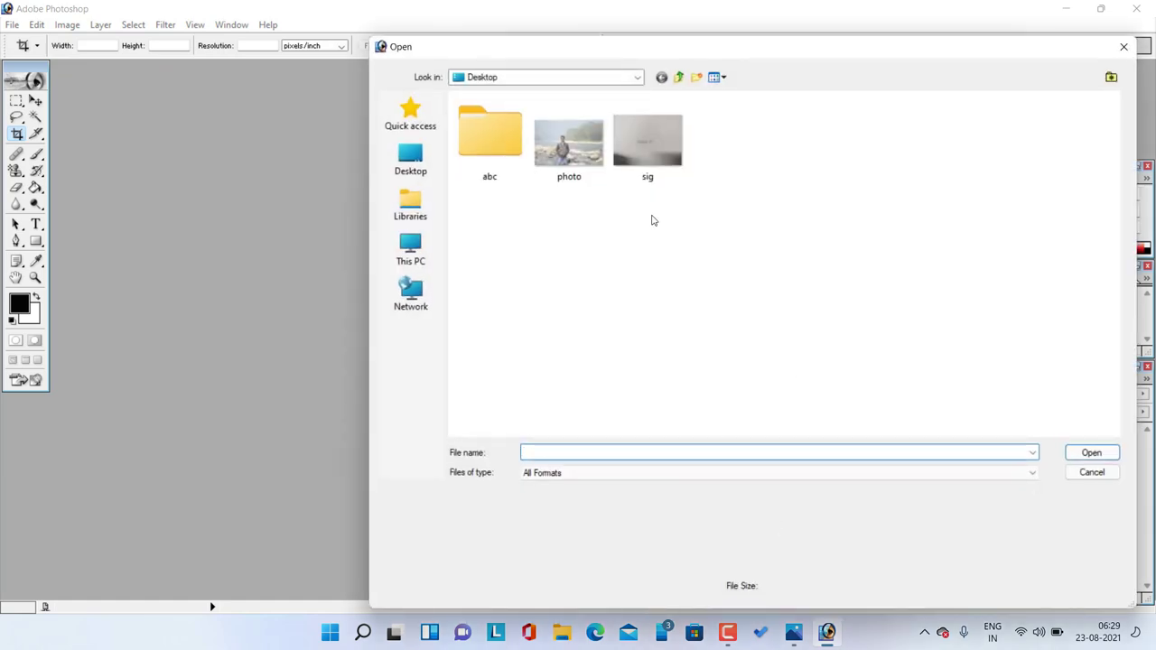
left_click_drag(728, 244, 546, 101)
left_click(1095, 451)
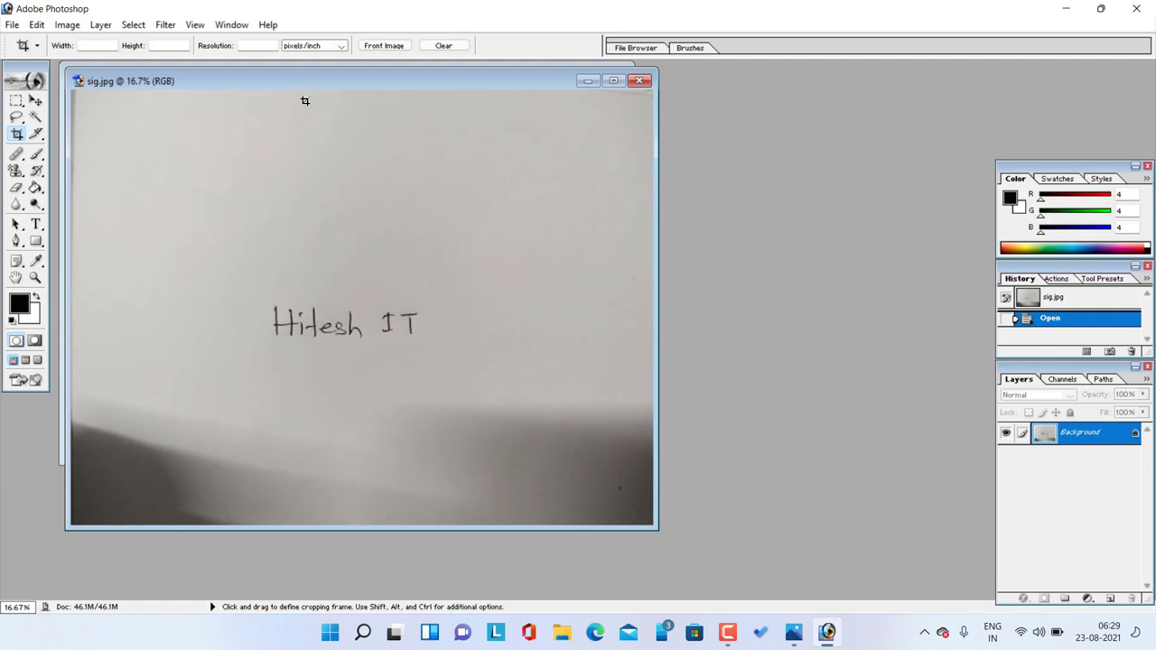
Step: Move sig.jpg aside, bring photo.JPG to the front, and minimize Photoshop
mouse_move(302, 82)
left_mouse_down()
mouse_move(394, 133)
mouse_move(695, 166)
left_mouse_up()
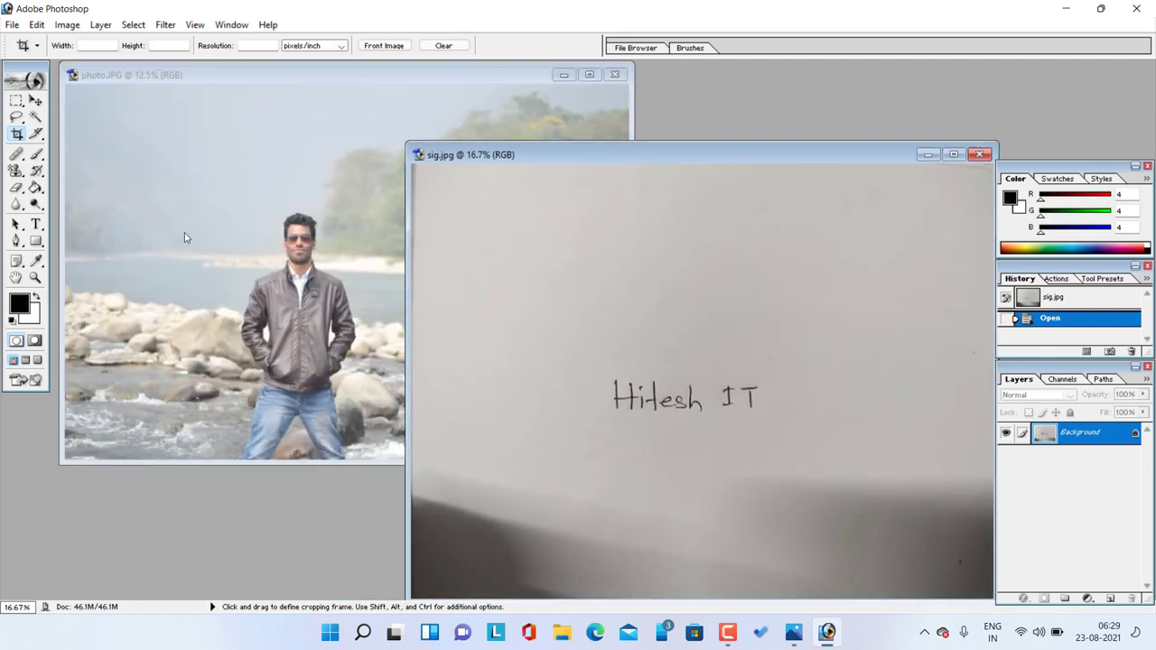
left_click(216, 224)
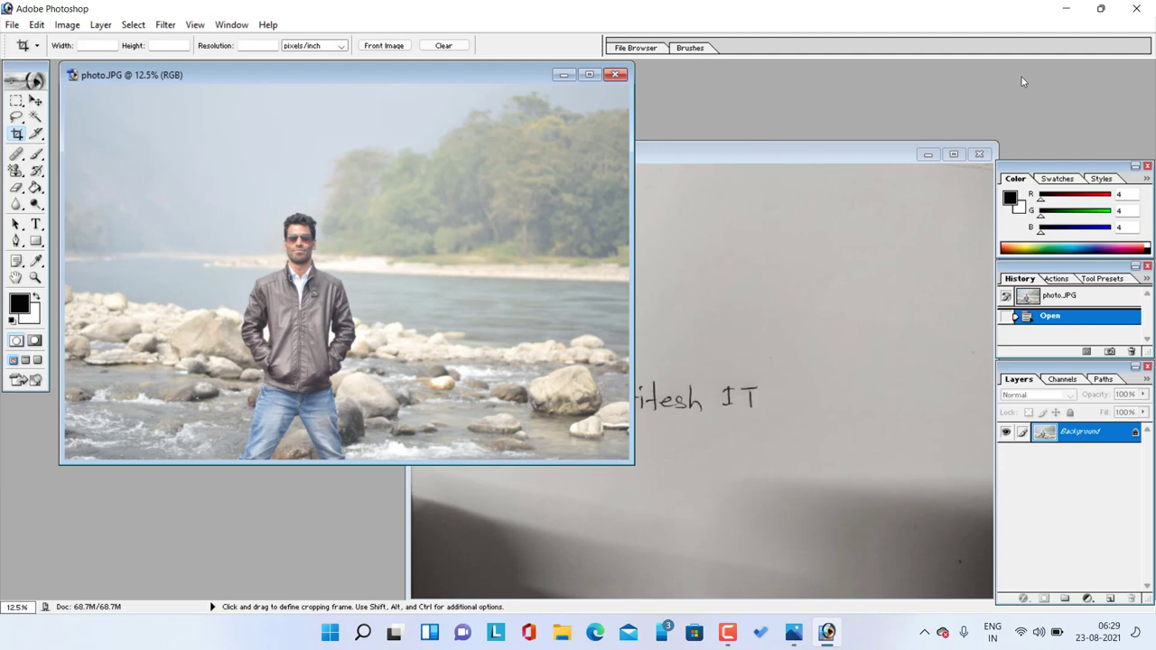
left_click(1065, 8)
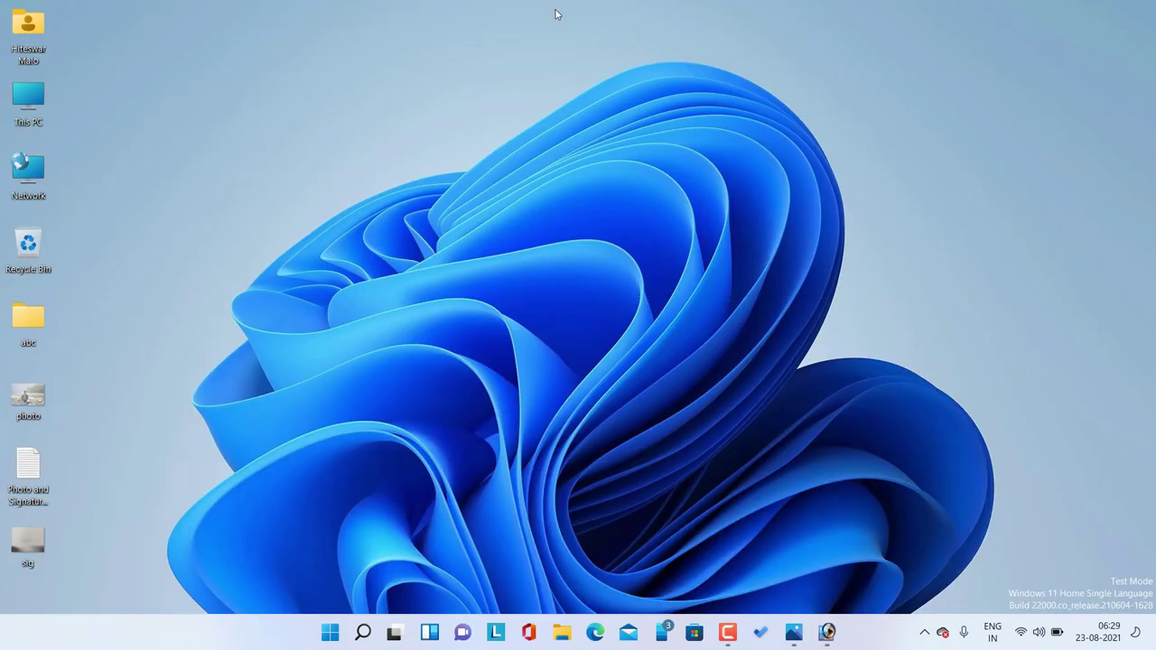
Step: Read the Photo and Signature Size note maximized in Notepad, then minimize it
double_click(41, 469)
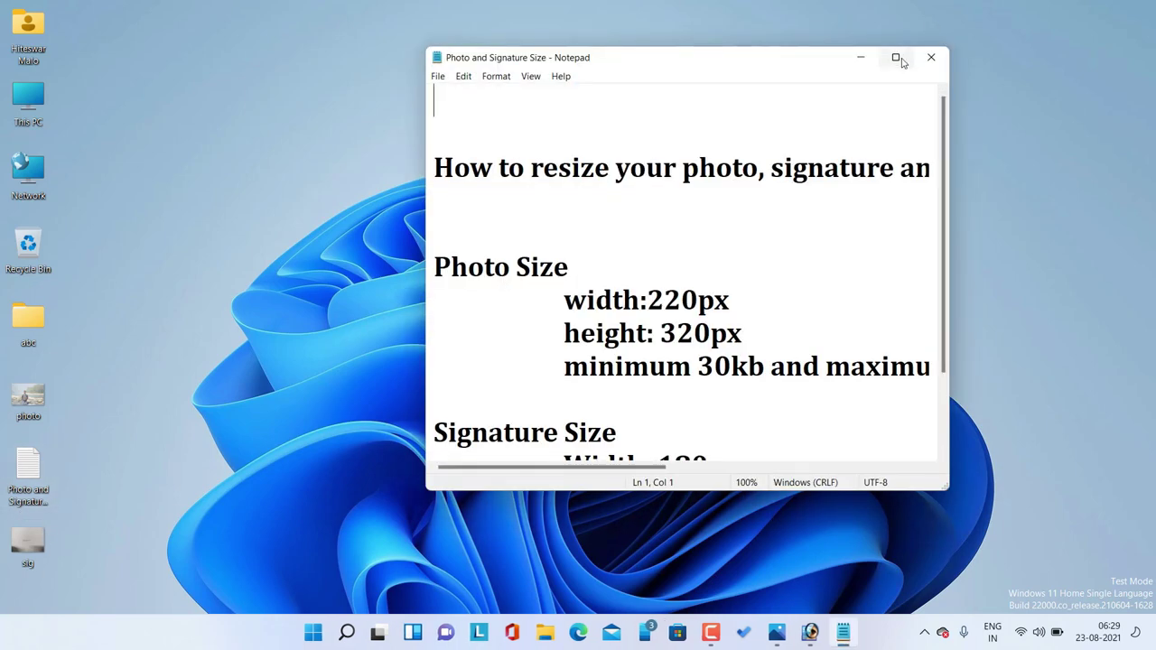
left_click(895, 54)
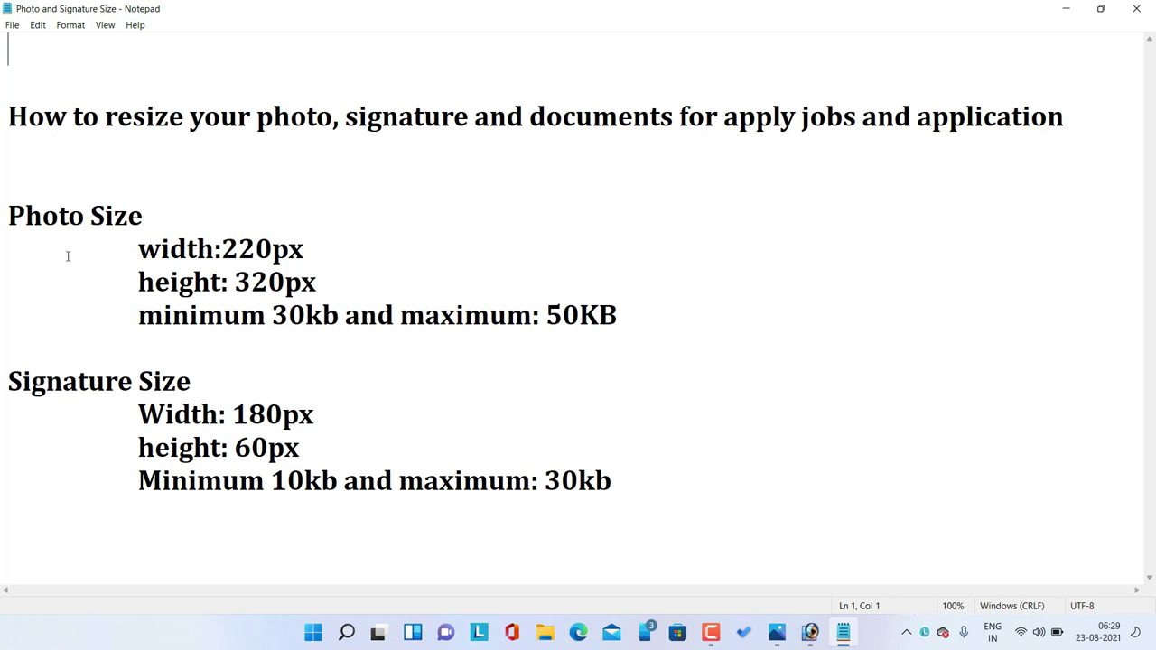
left_click(1069, 10)
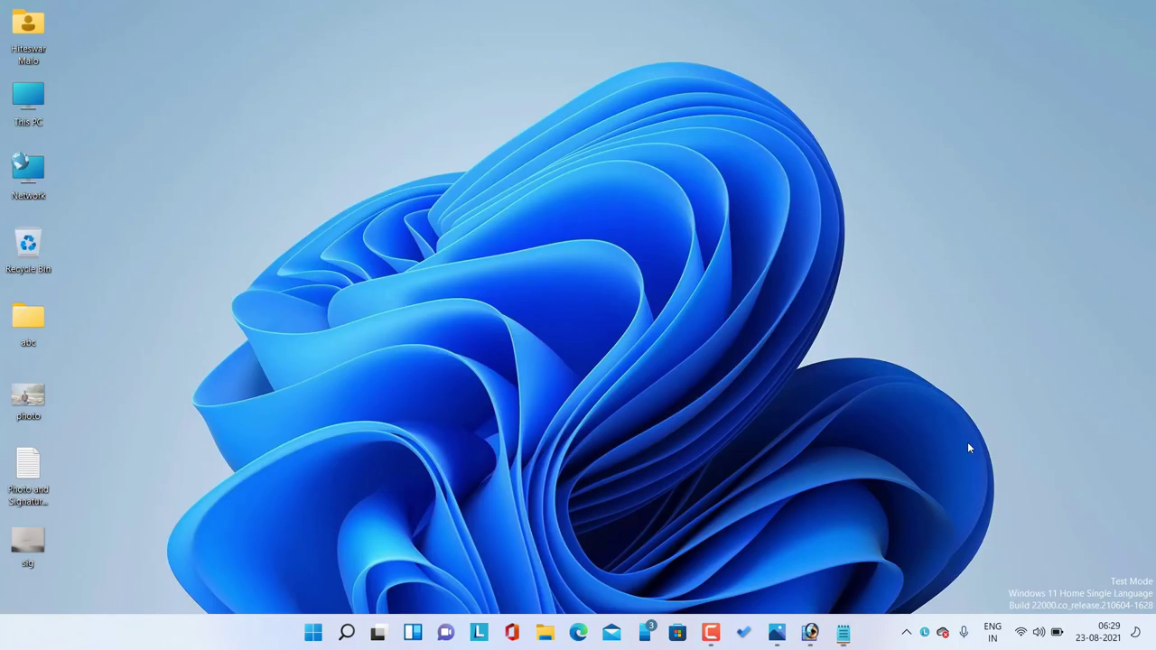
Step: Restore Photoshop, center photo.JPG, and crop it to the man's upper body
left_click(810, 632)
left_click_drag(425, 79, 680, 109)
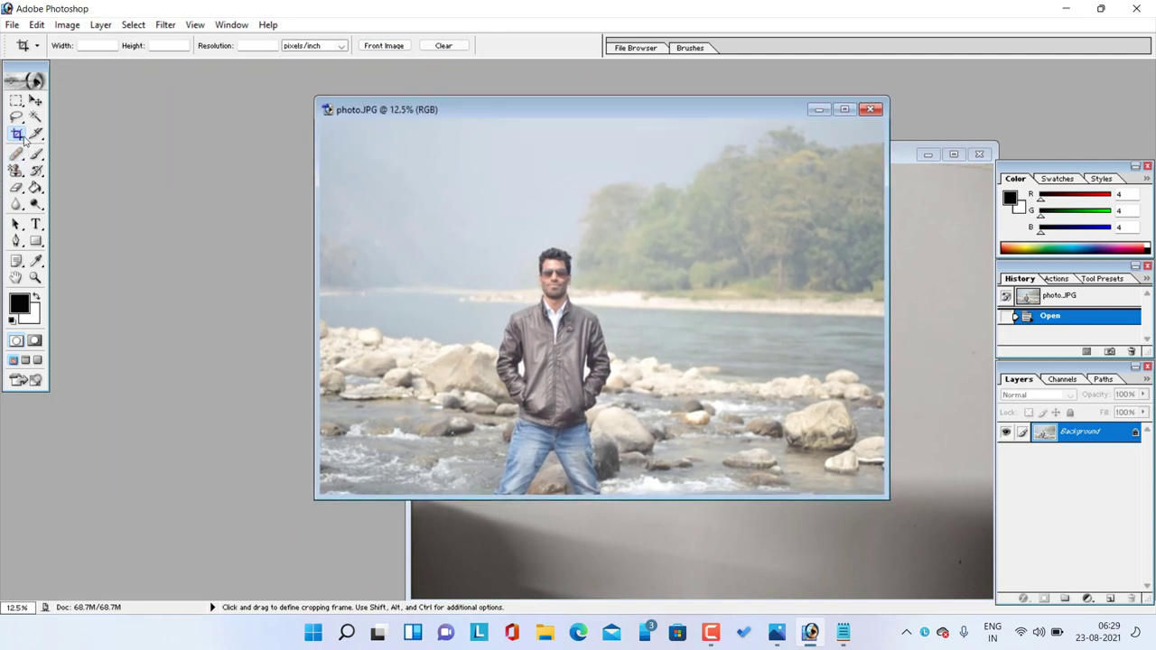
mouse_move(471, 222)
left_mouse_down()
mouse_move(602, 391)
mouse_move(623, 356)
left_mouse_up()
key("Return")
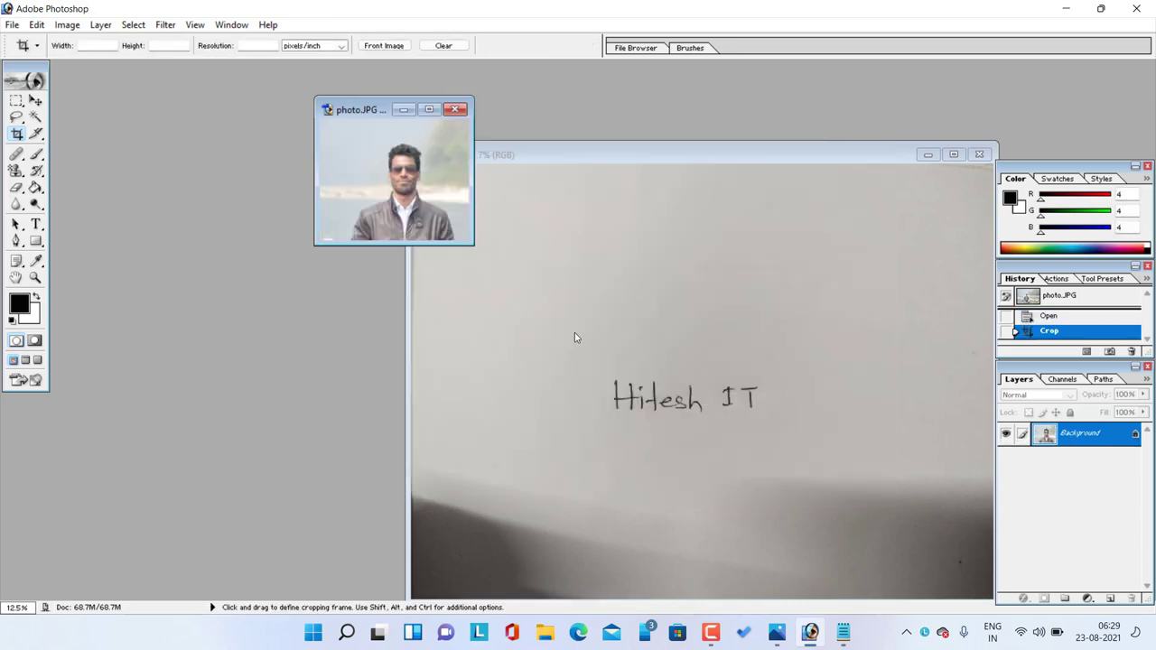
Step: Tighten the crop to a head-and-shoulders frame, then glance at the size notes
left_click(429, 110)
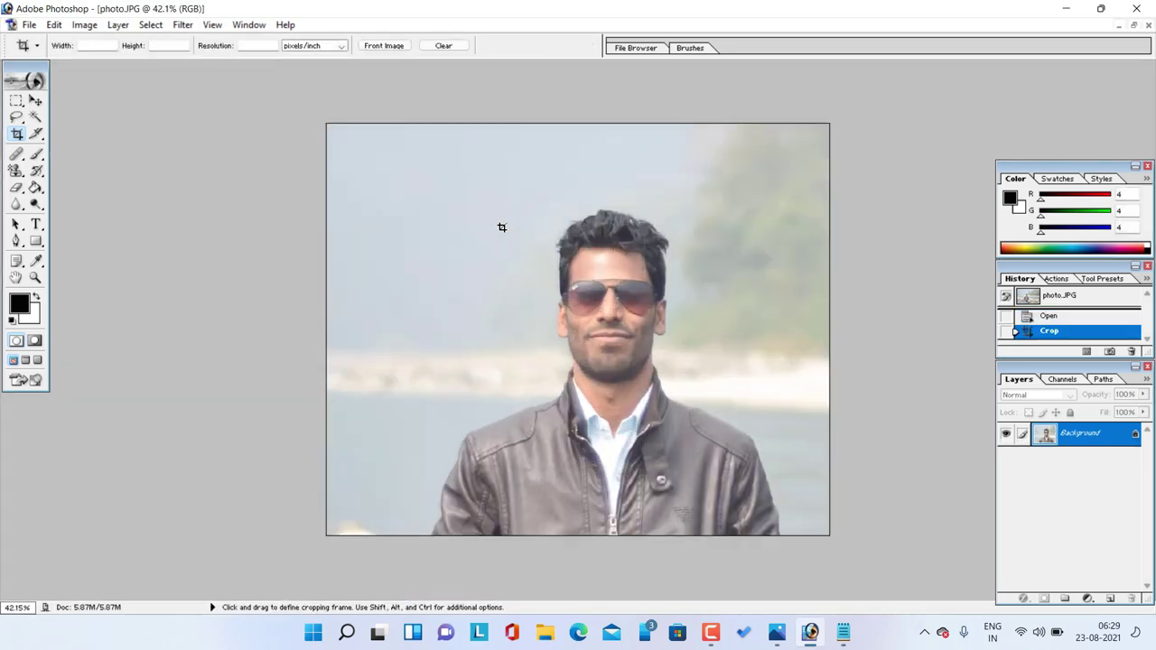
left_click_drag(457, 189, 766, 533)
double_click(653, 454)
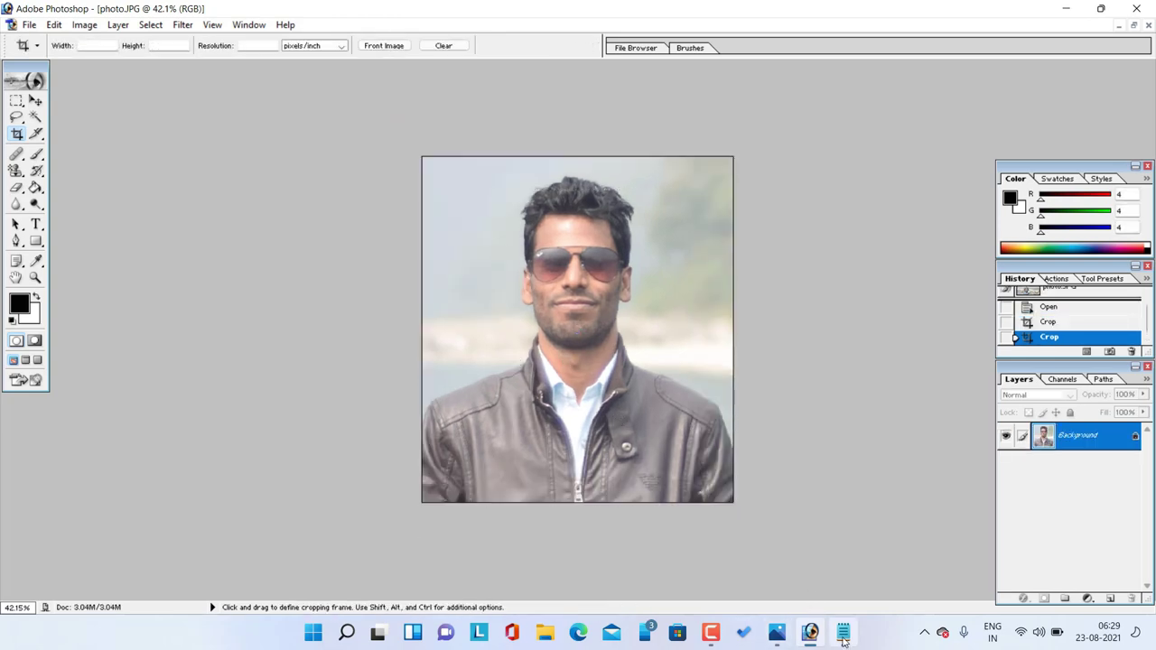
left_click(843, 632)
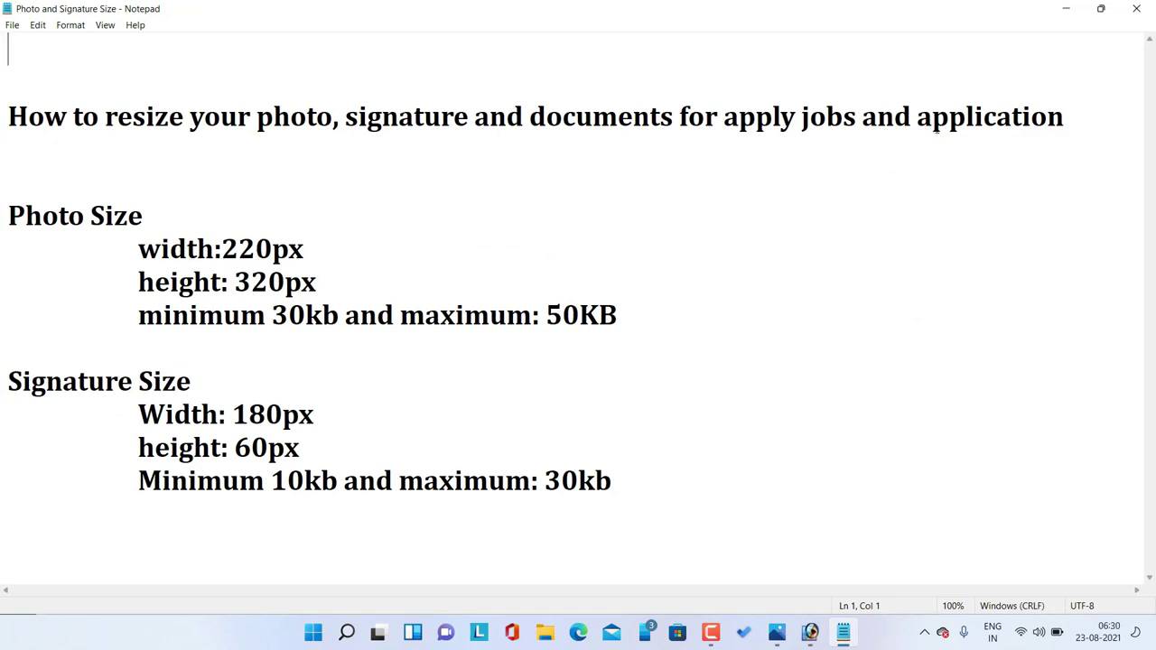
left_click(1071, 11)
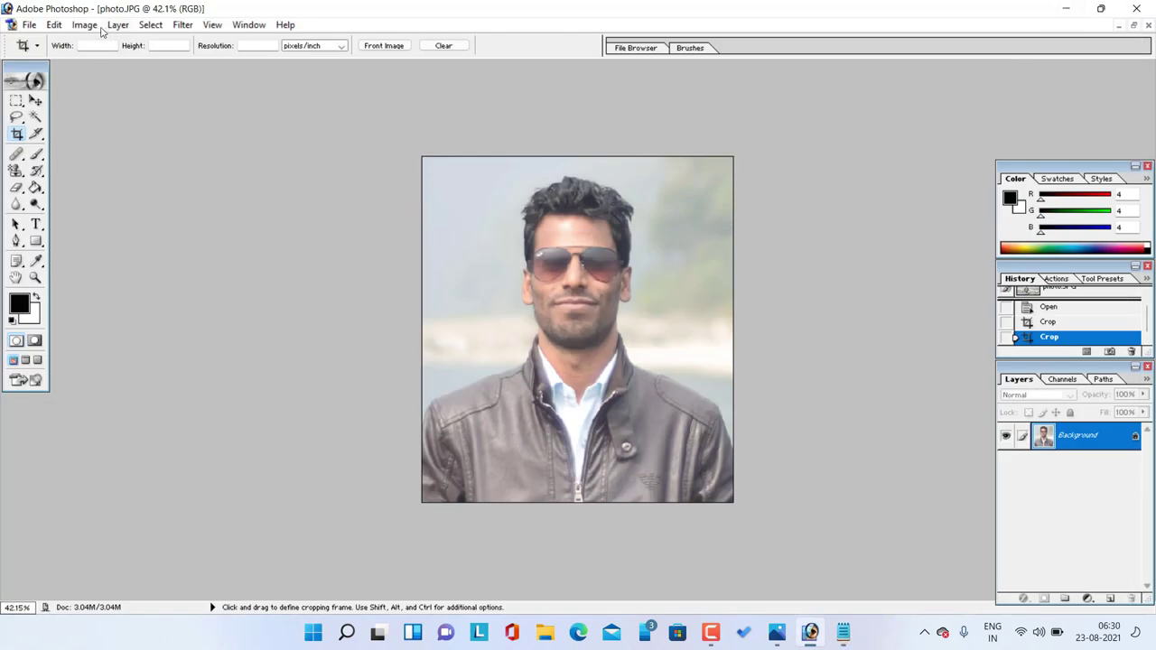
Step: Enter a 220 px width in Image Size, giving 245 px height, checking the notes' target
left_click(90, 25)
left_click(116, 146)
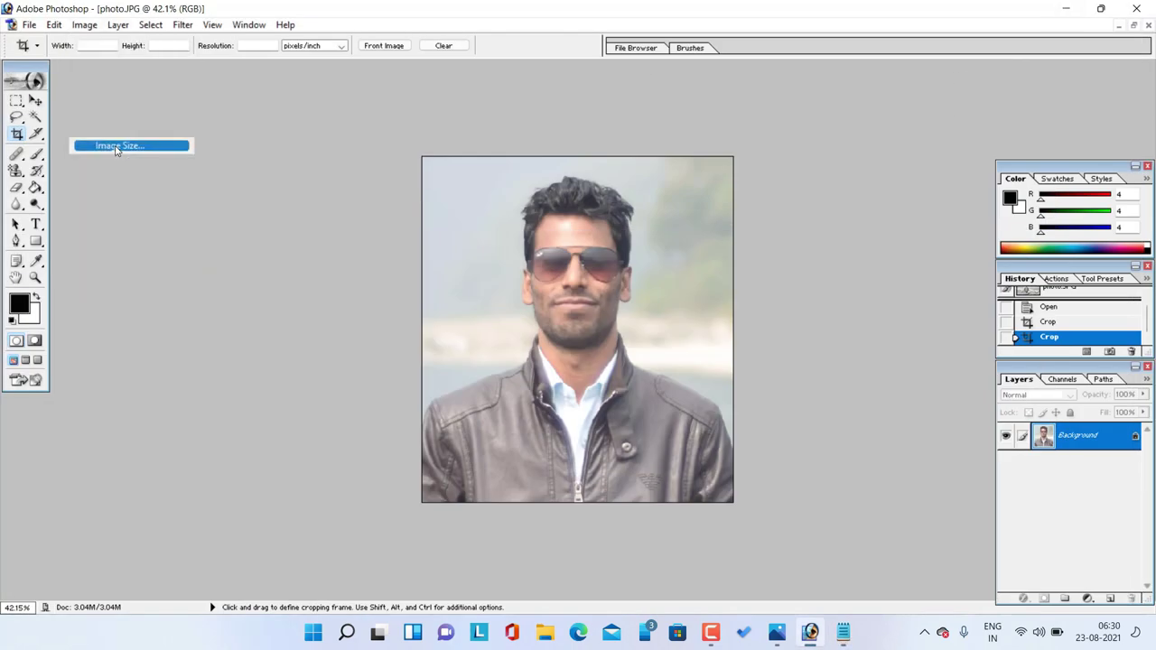
mouse_move(550, 167)
left_mouse_down()
mouse_move(442, 209)
mouse_move(291, 128)
left_mouse_up()
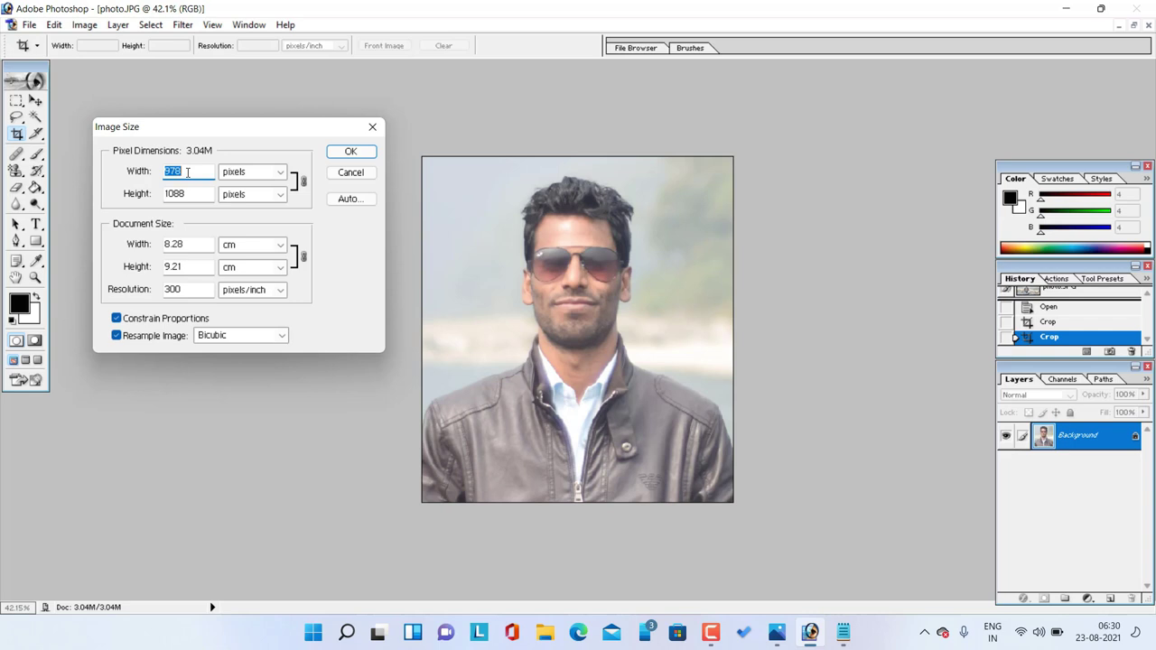
type("2")
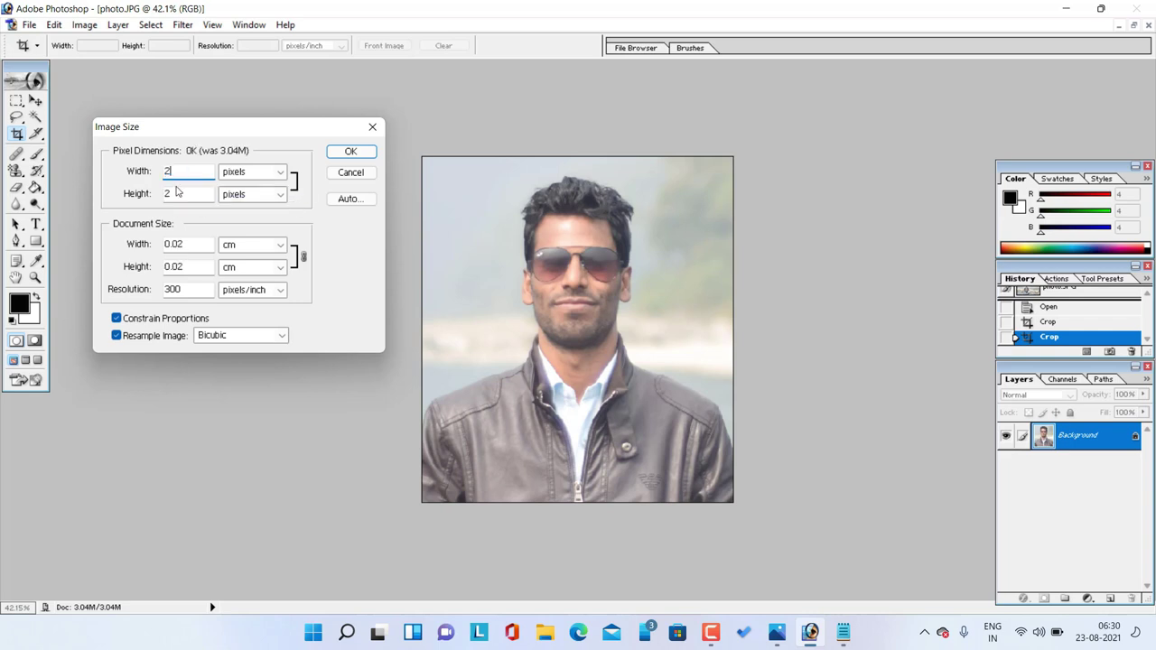
type("20")
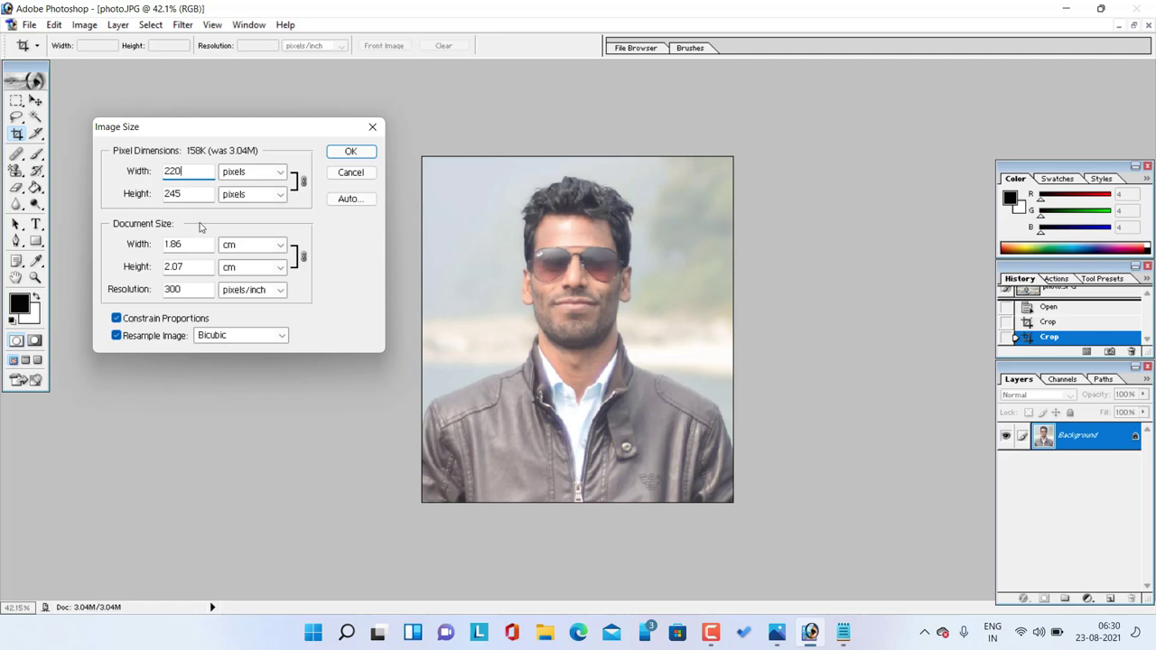
left_click(847, 635)
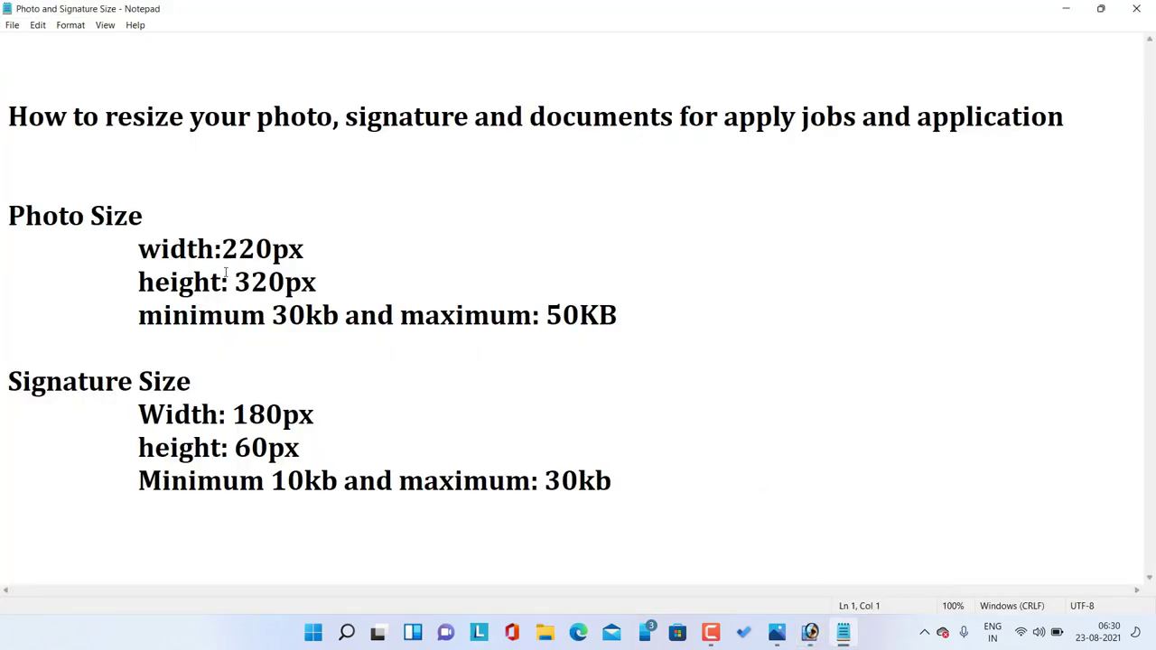
left_click(1076, 13)
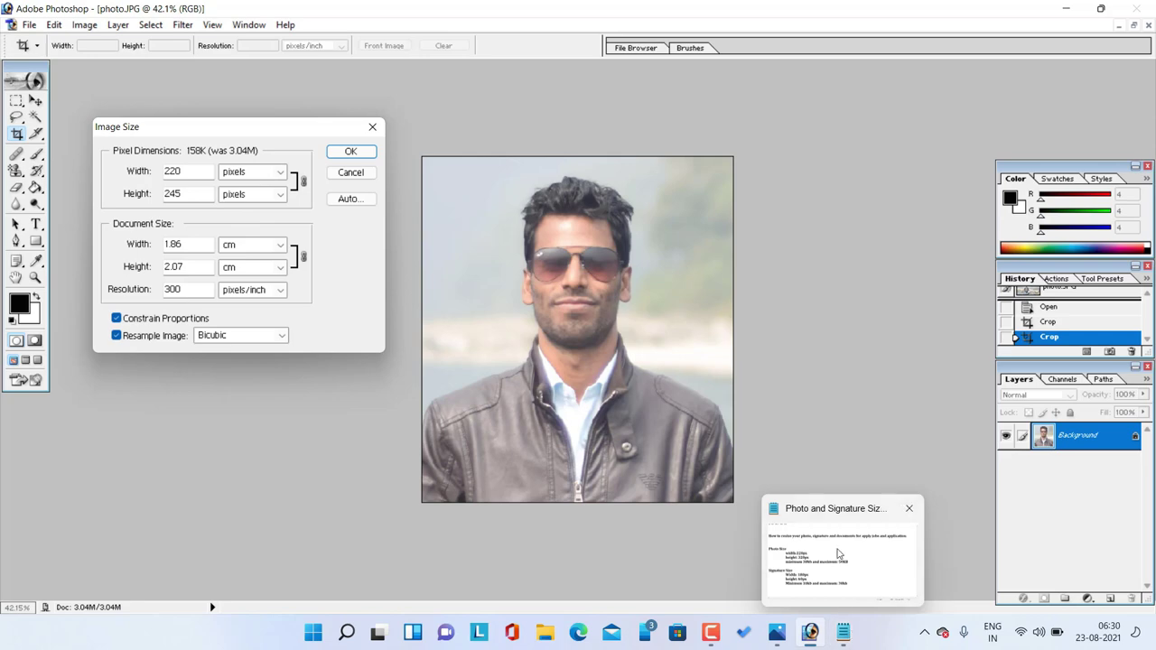
left_click(847, 539)
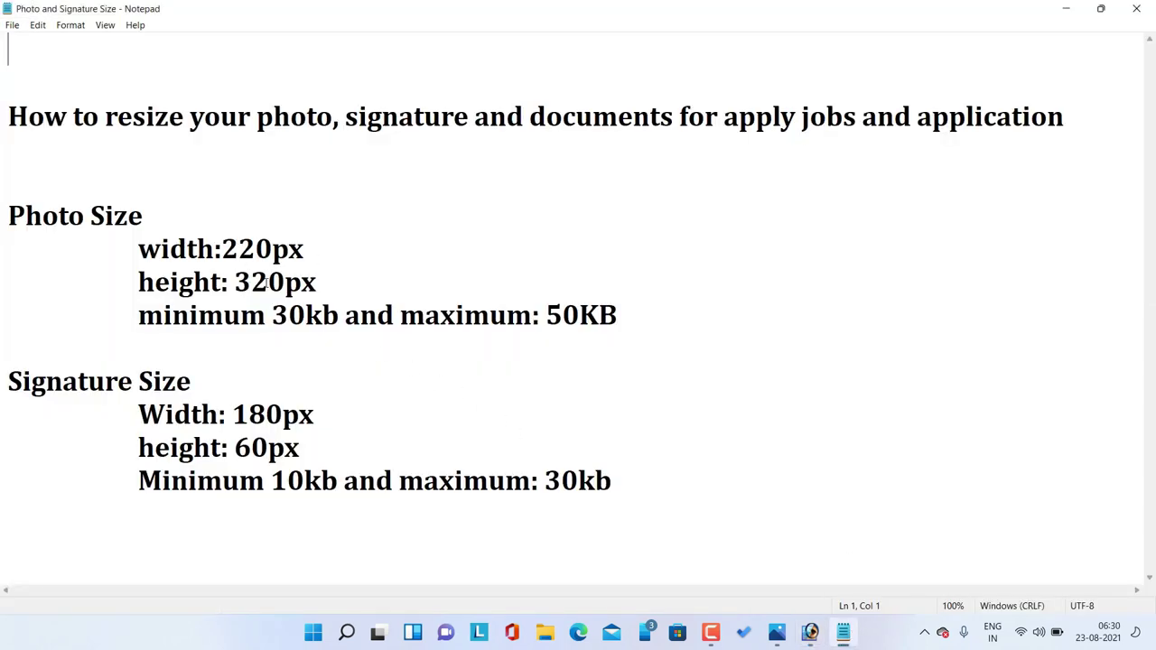
left_click(1067, 13)
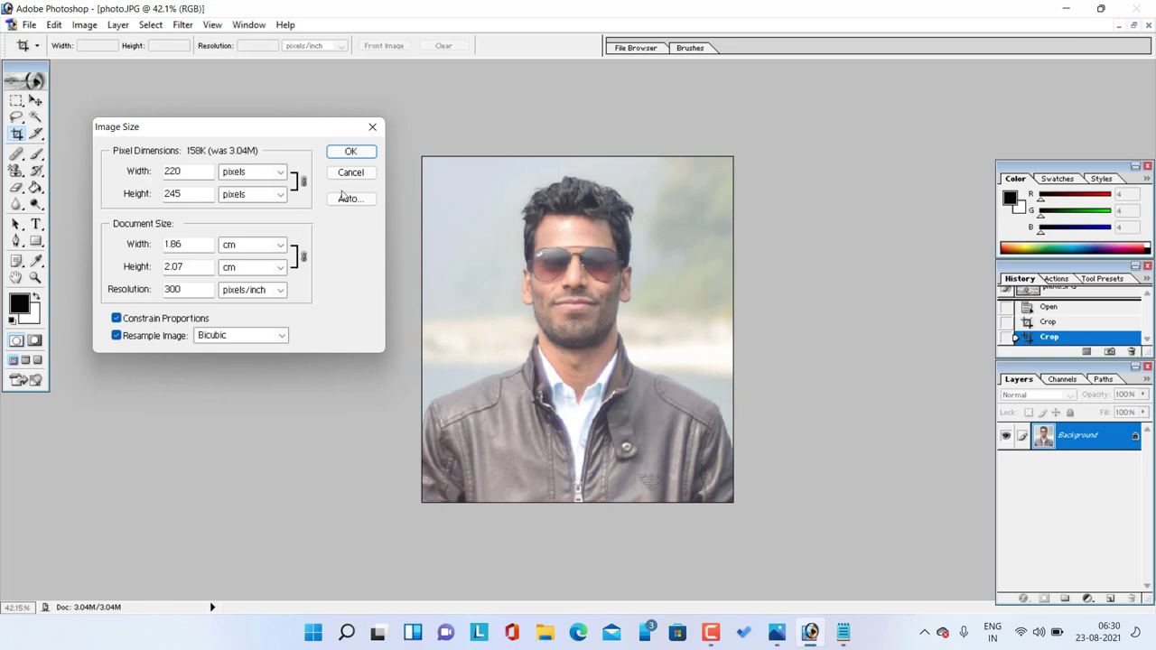
Step: Apply the 220 × 245 px size and fit the portrait on screen
left_click(351, 151)
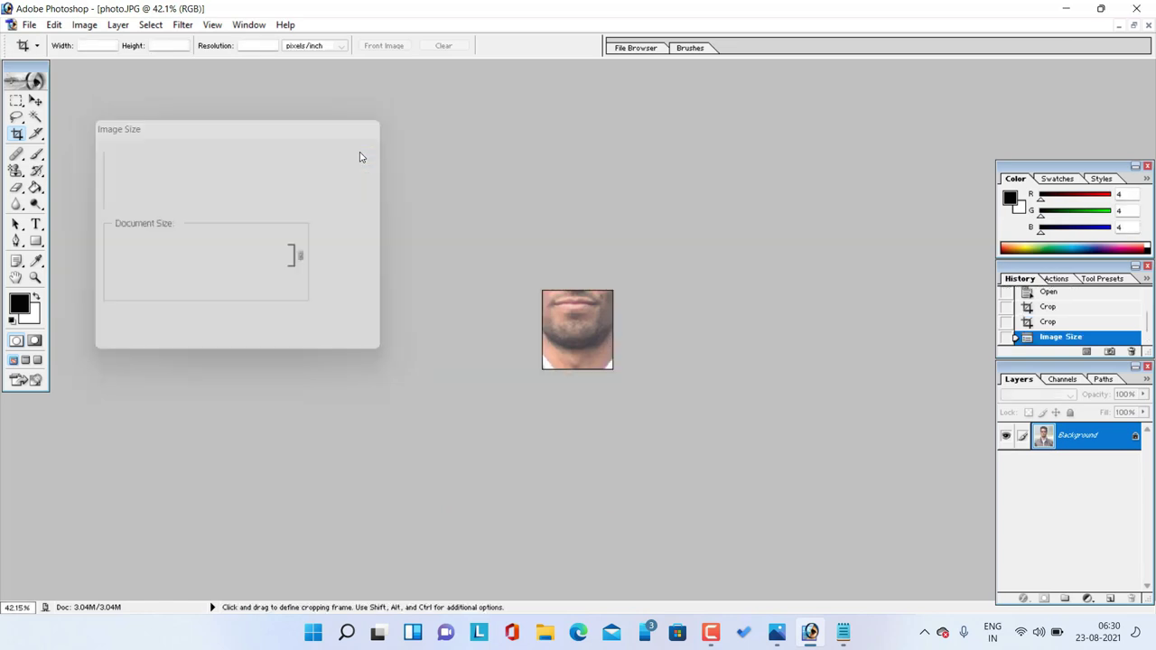
key("ctrl+plus")
key("ctrl+plus")
key("ctrl+0")
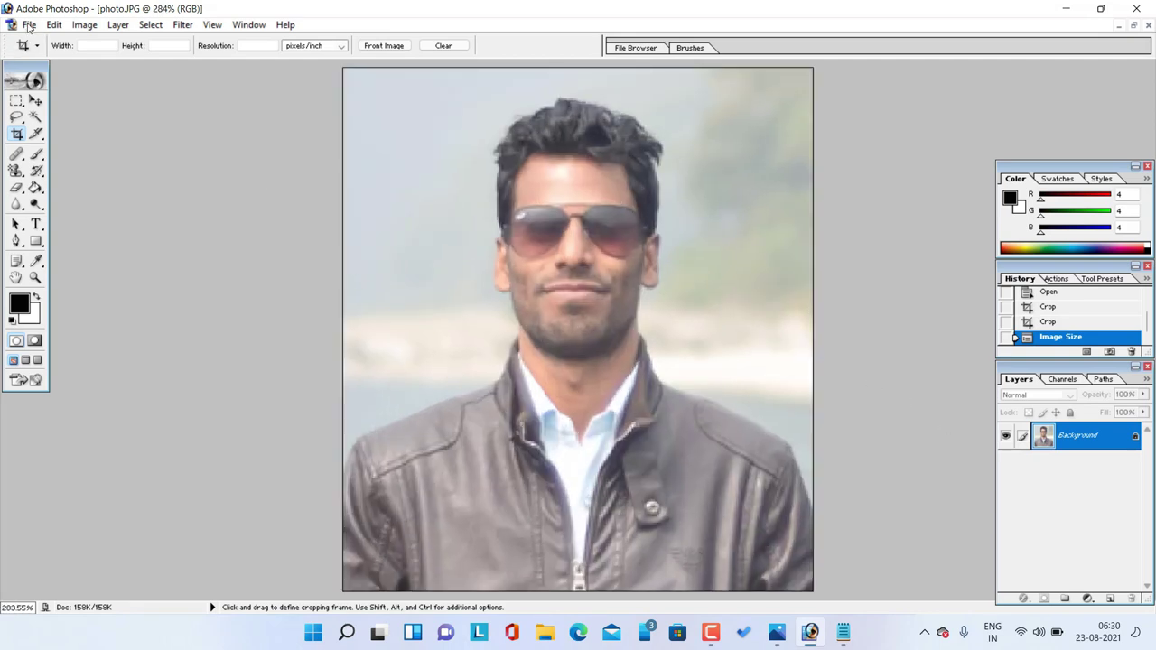
Step: Save the portrait to the Desktop as photo1 JPEG at Maximum quality, then close it
left_click(28, 25)
left_click(79, 166)
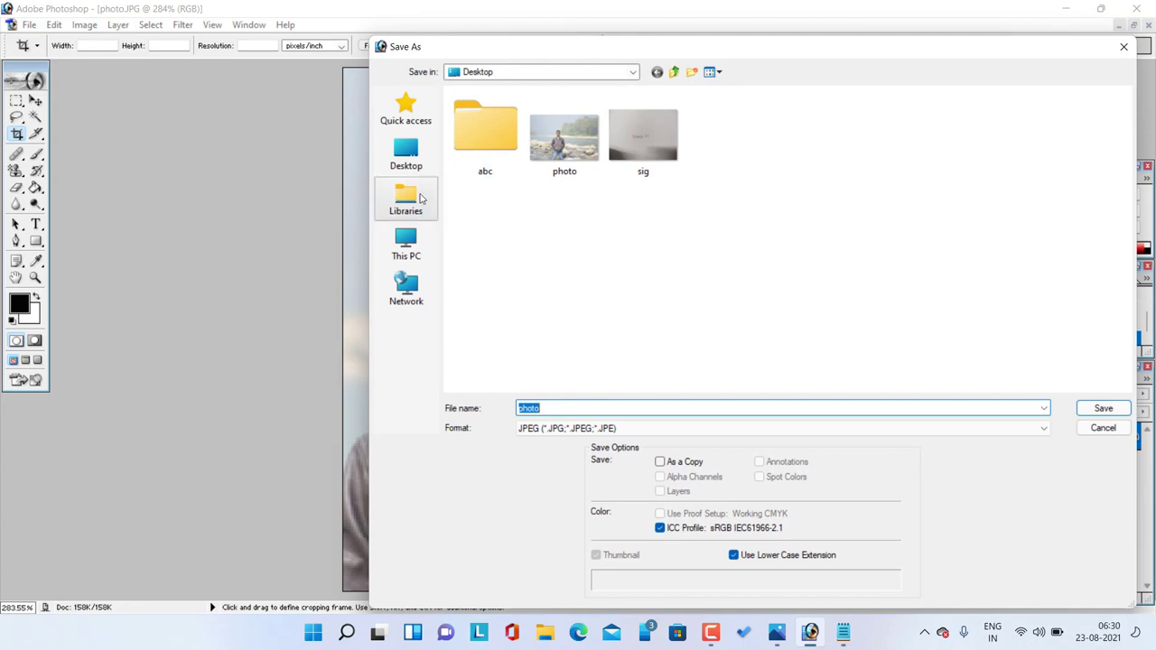
left_click(406, 158)
left_click(556, 408)
type("1")
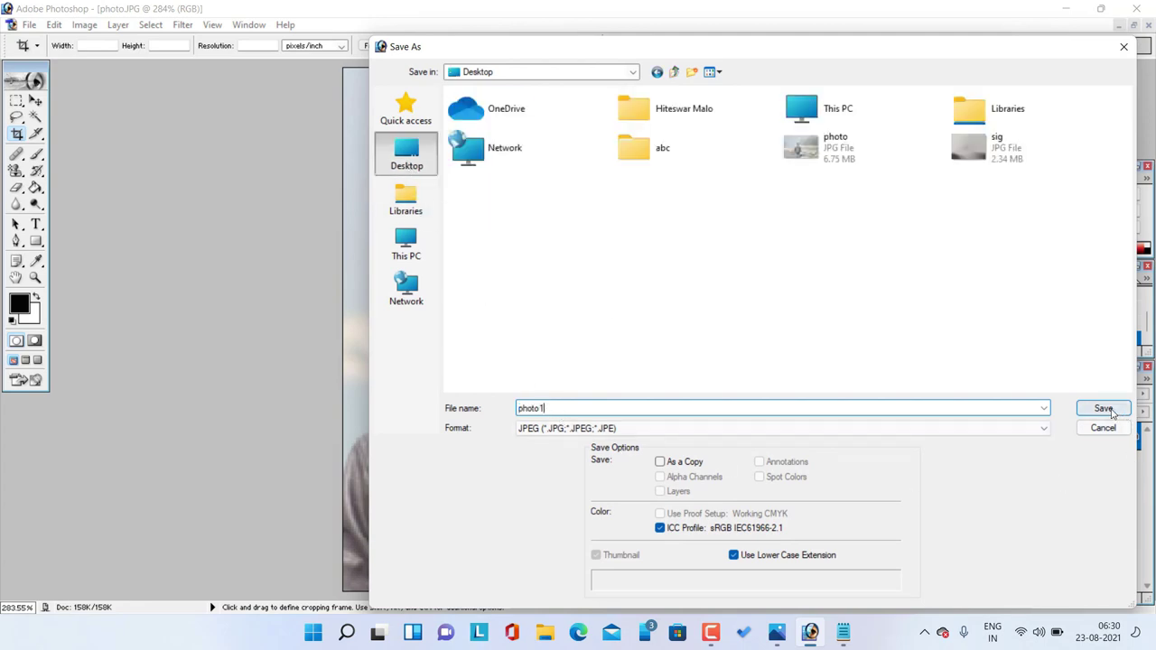
left_click(1104, 411)
left_click(685, 216)
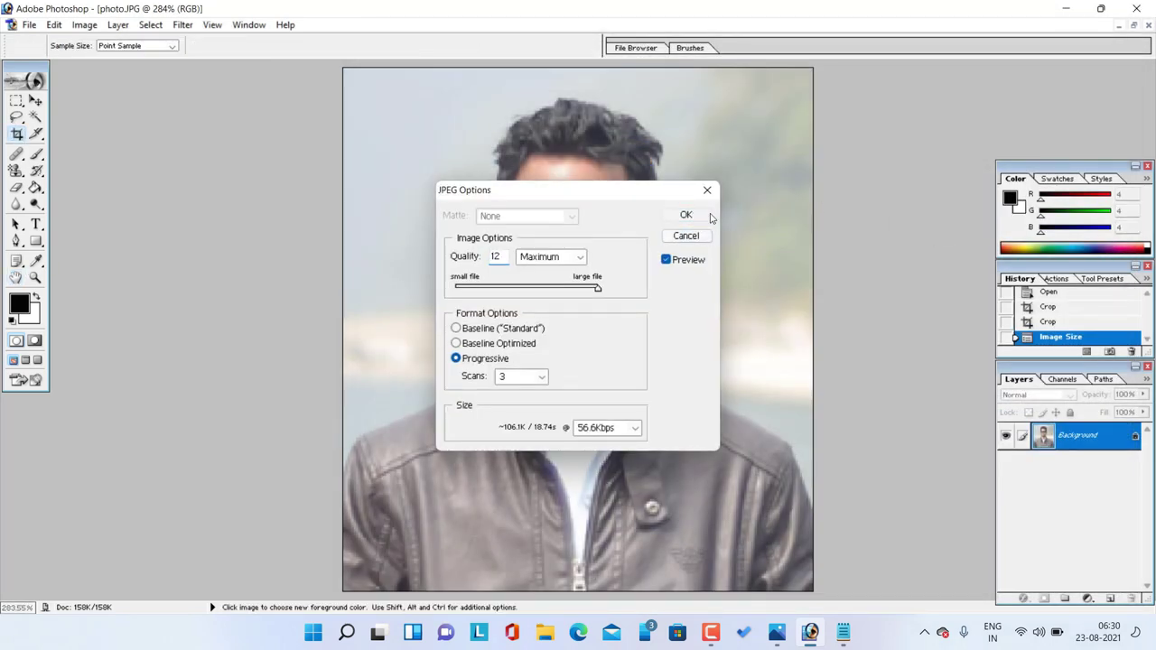
left_click(1148, 25)
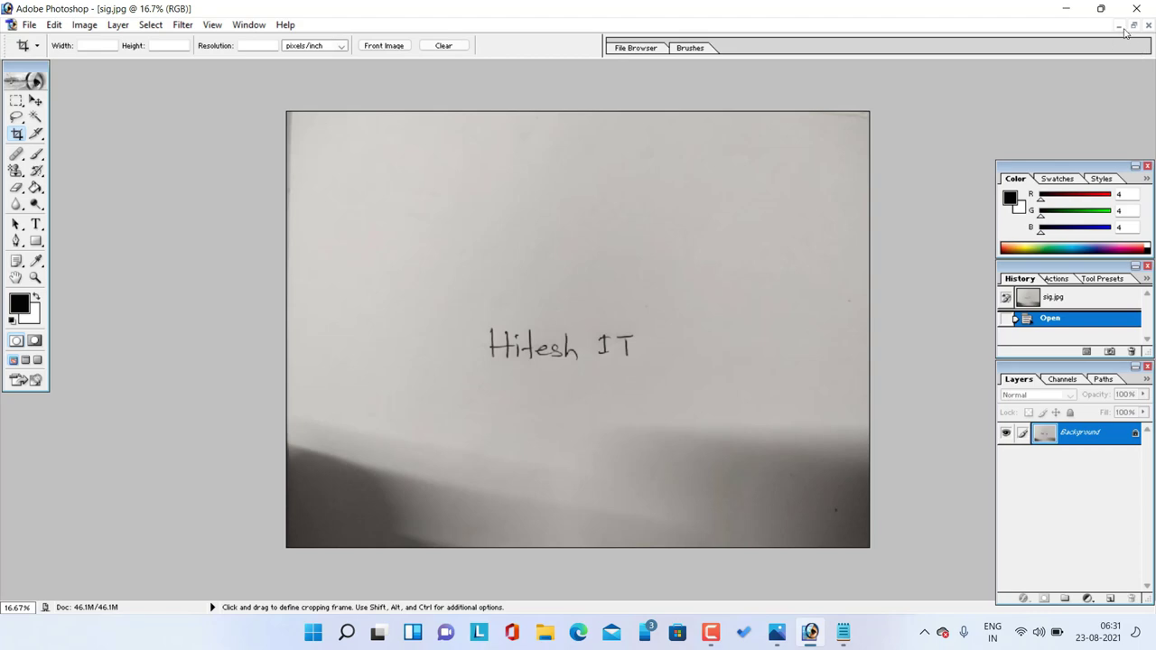
Step: Minimize sig.jpg and reopen the original photo.JPG from the Desktop
left_click(1121, 25)
double_click(498, 215)
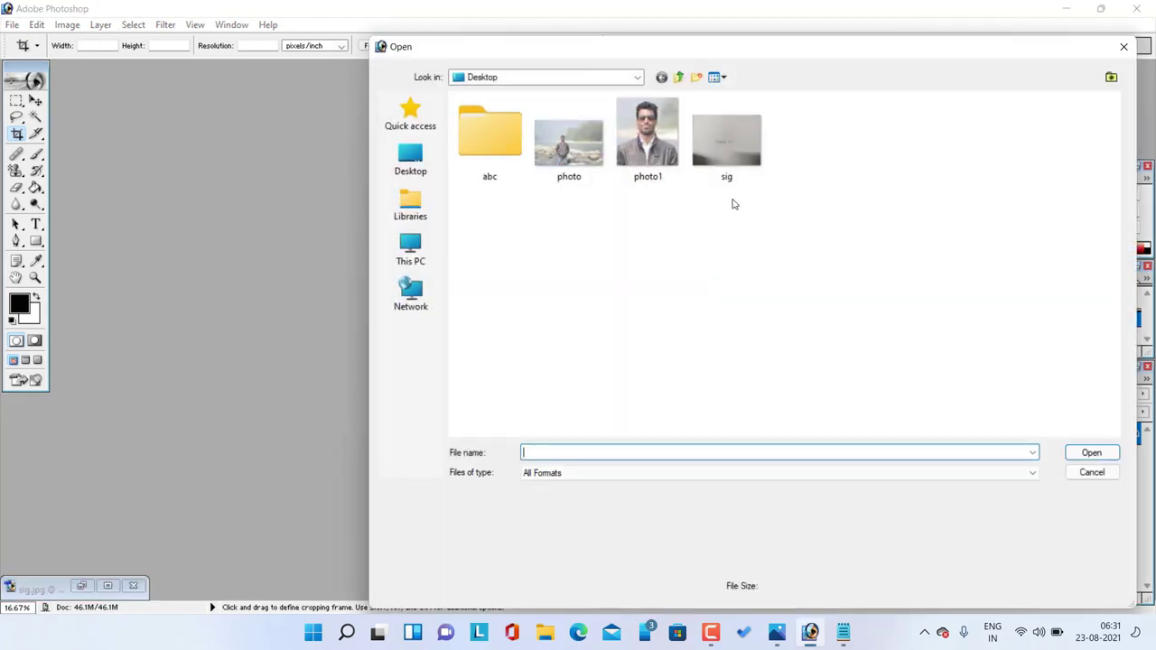
double_click(542, 144)
type("220")
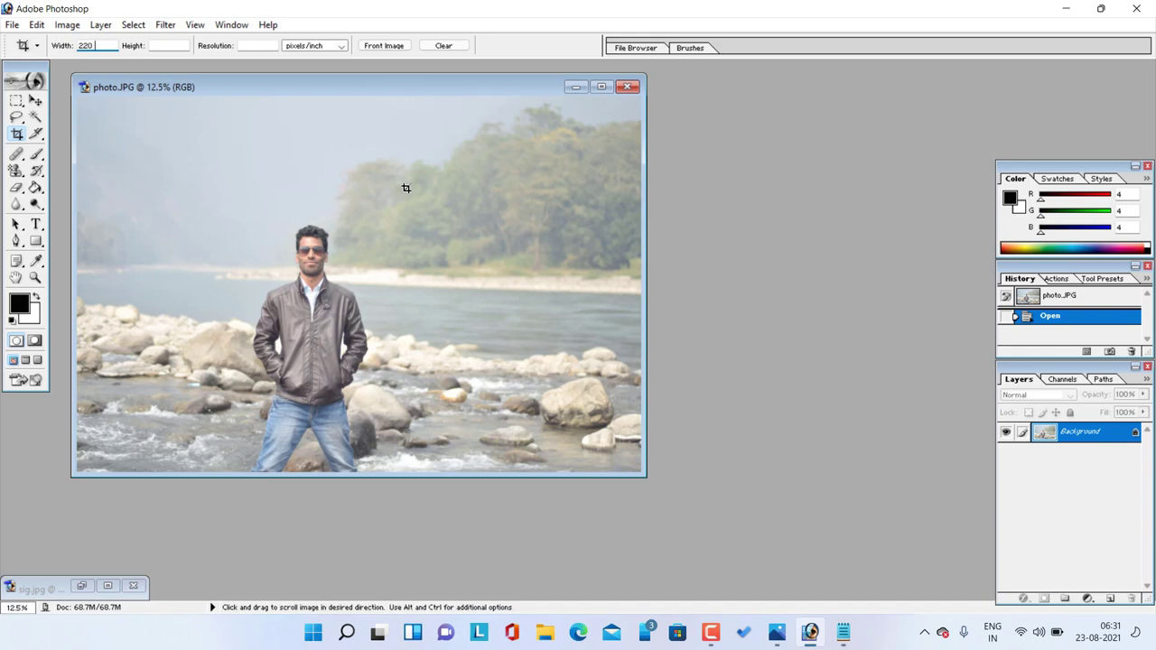
Step: Set crop options to 220 px × 320 px at 300 pixels/inch and maximize the window
type("px")
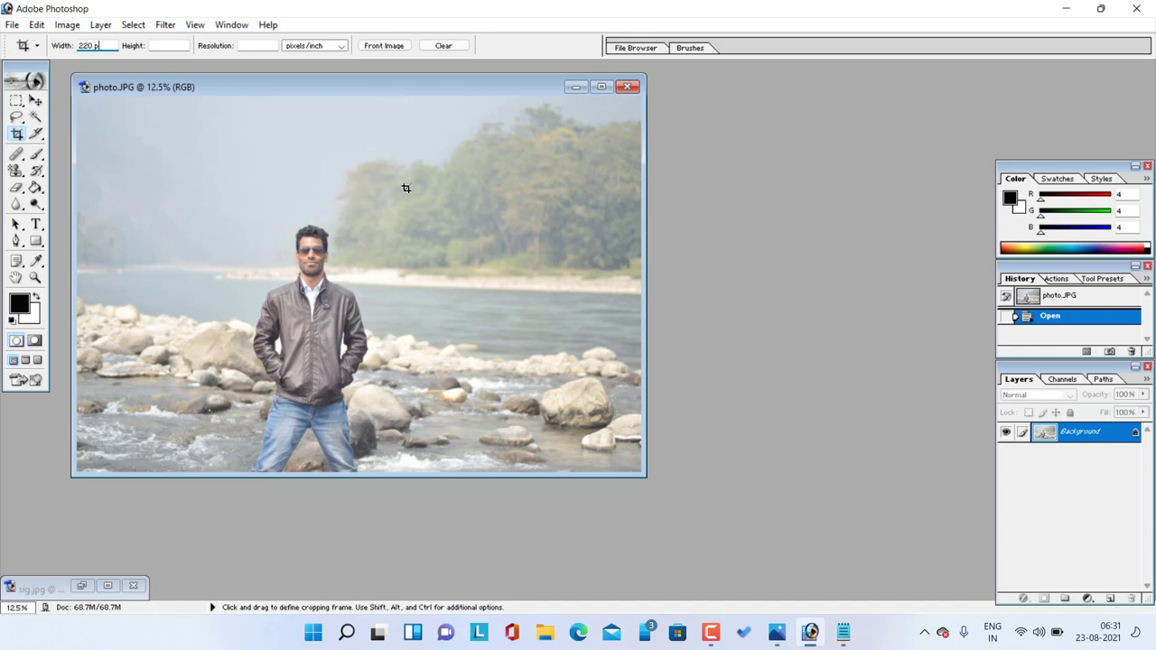
left_click(181, 45)
type("20")
left_click(271, 46)
type("300")
left_click(601, 87)
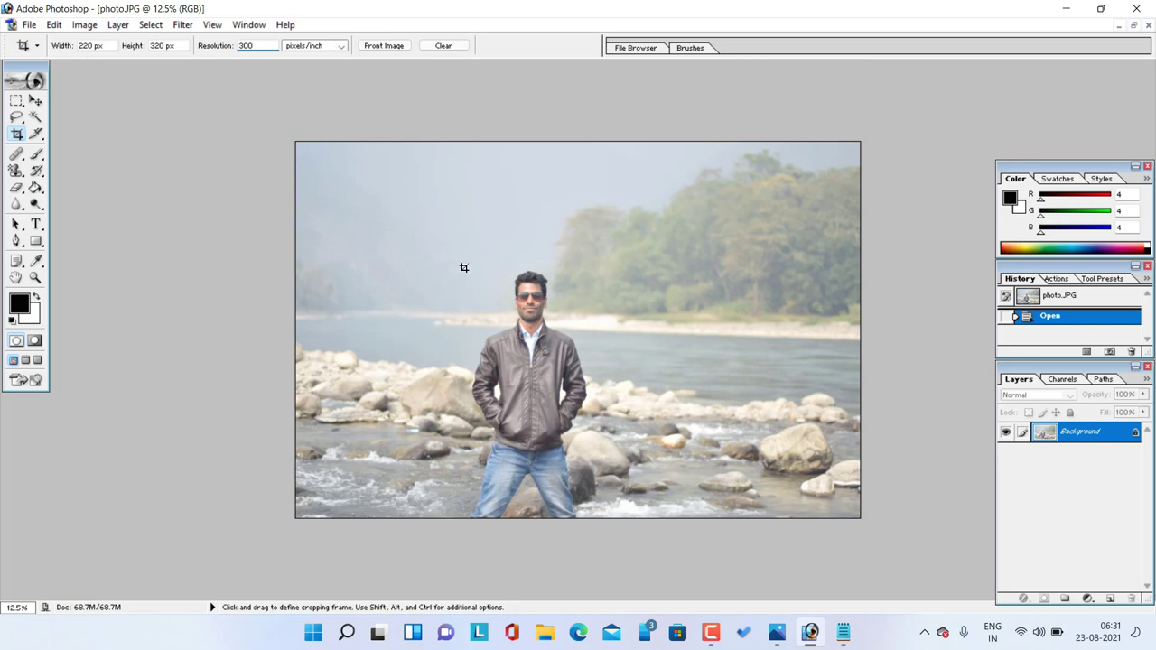
Step: Frame and adjust the crop box on the man's head and shoulders, then commit the 220 × 320 px crop
left_click_drag(452, 252, 666, 381)
left_click_drag(508, 336, 542, 343)
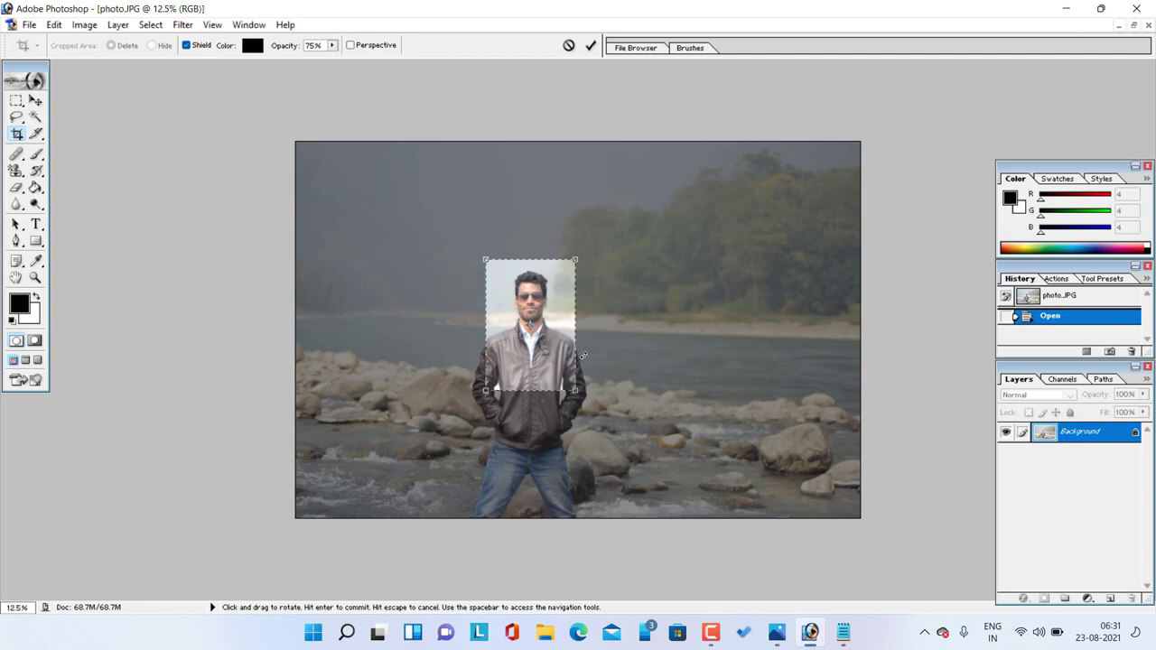
left_click_drag(513, 342, 513, 346)
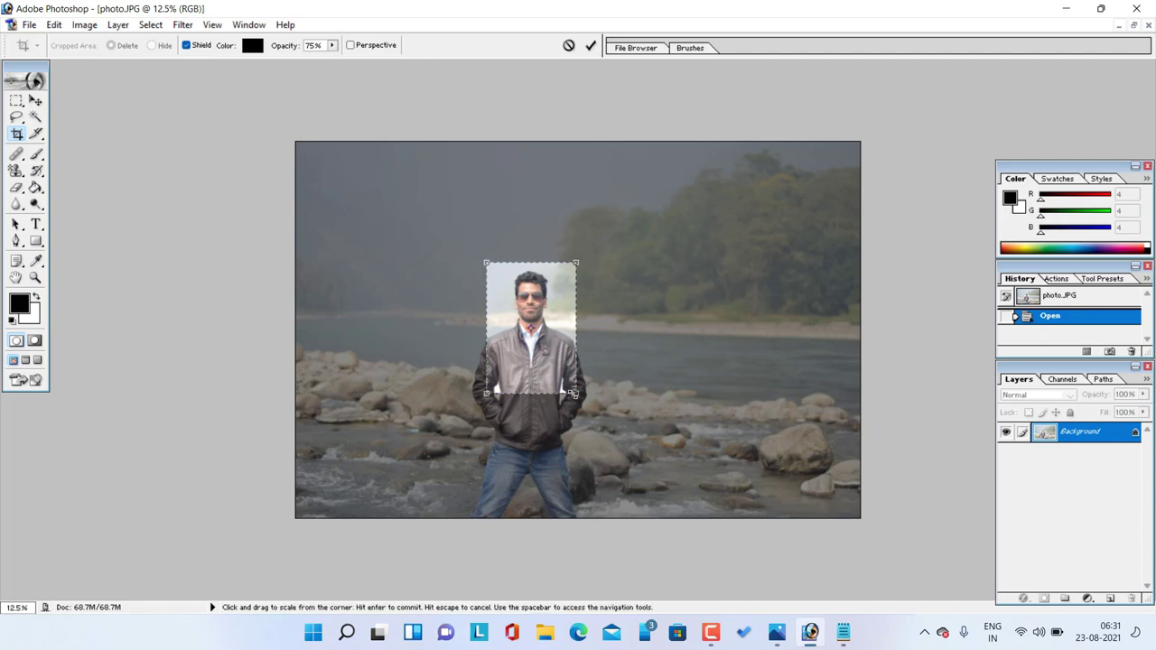
left_click_drag(575, 393, 566, 379)
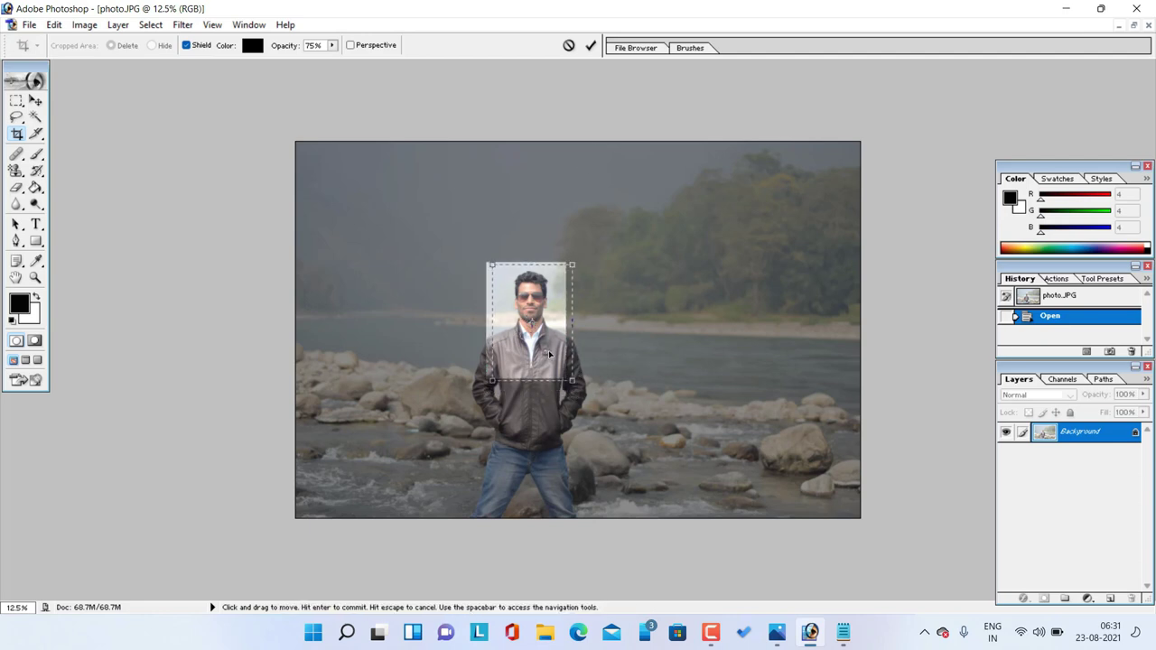
left_click_drag(557, 380, 559, 375)
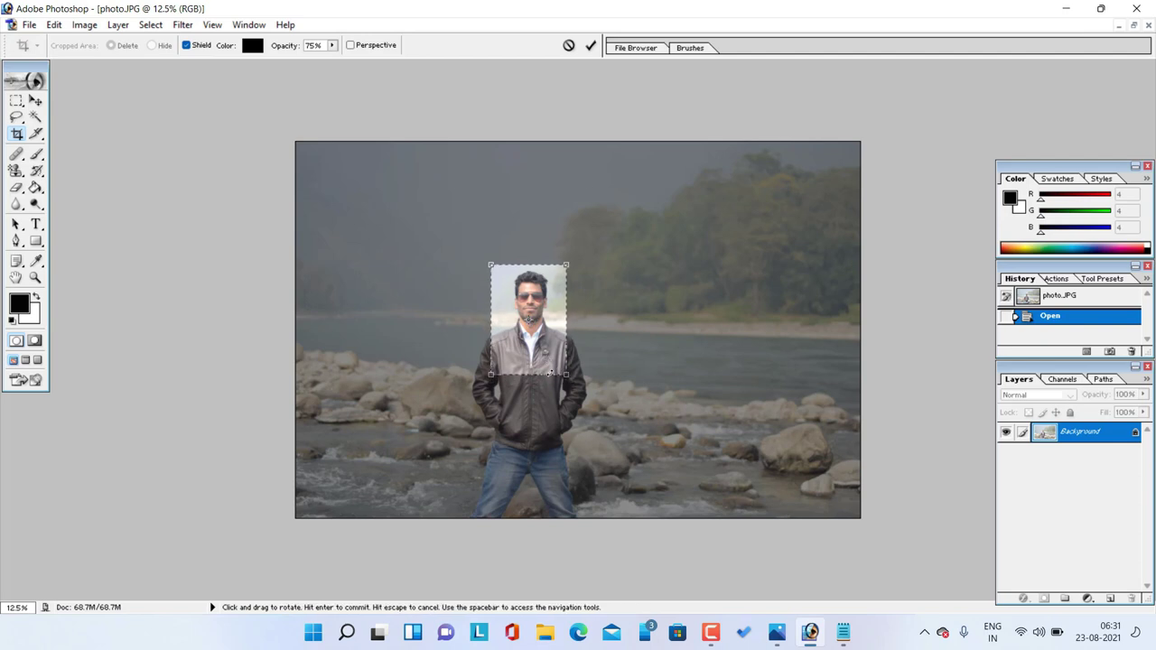
left_click(590, 45)
key("ctrl+0")
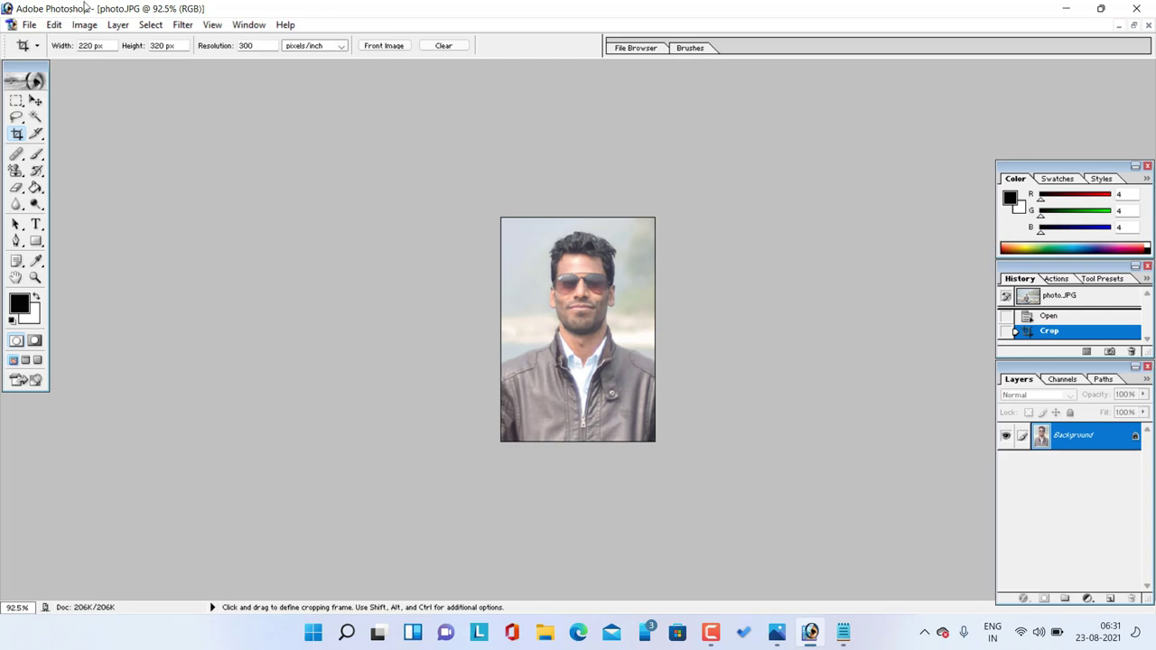
Step: Verify in Image Size that the portrait is 220 × 320 pixels
left_click(86, 28)
left_click(110, 147)
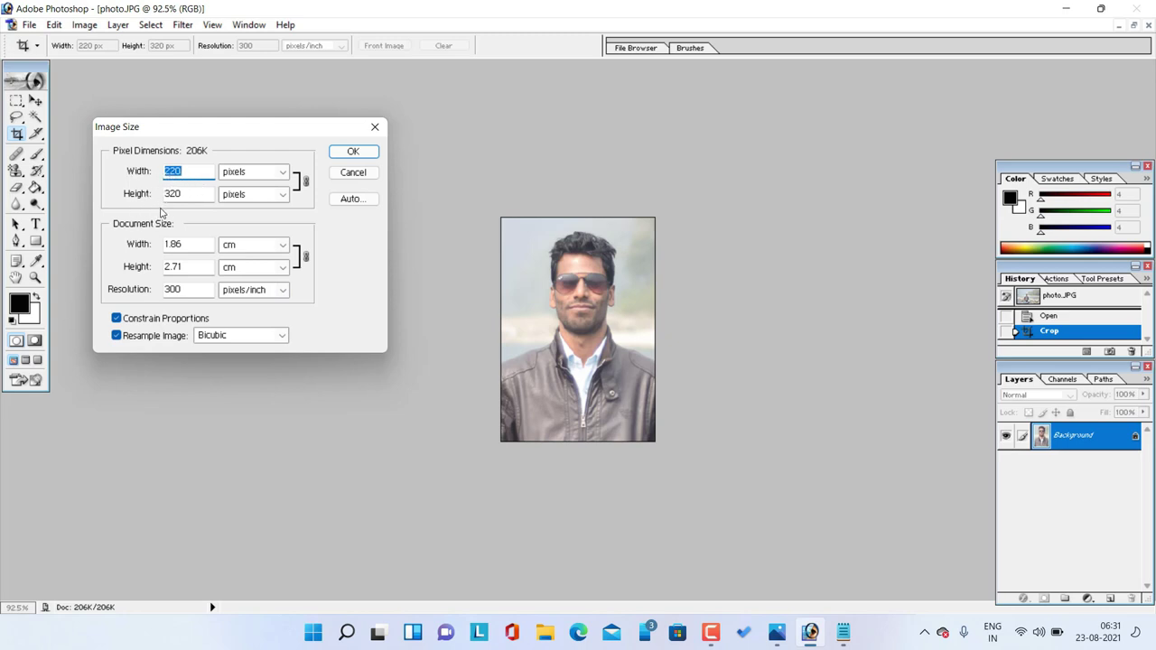
left_click(361, 152)
Step: Save the portrait to the Desktop as photo2 JPEG, close it, and minimize Photoshop
left_click(29, 24)
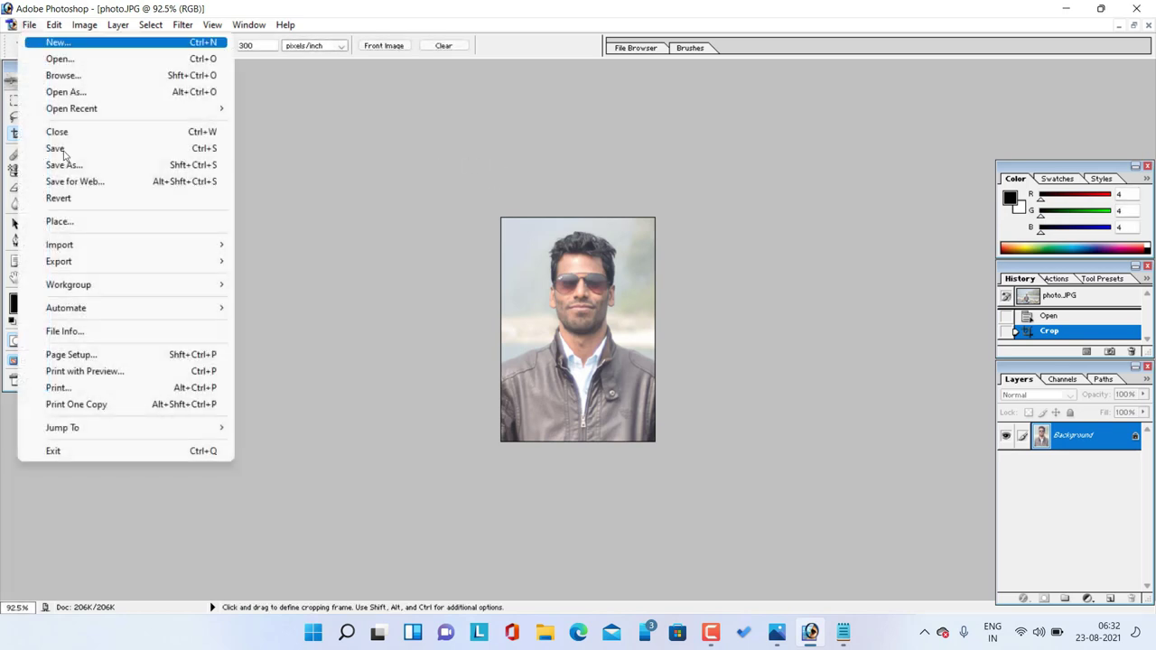
left_click(81, 179)
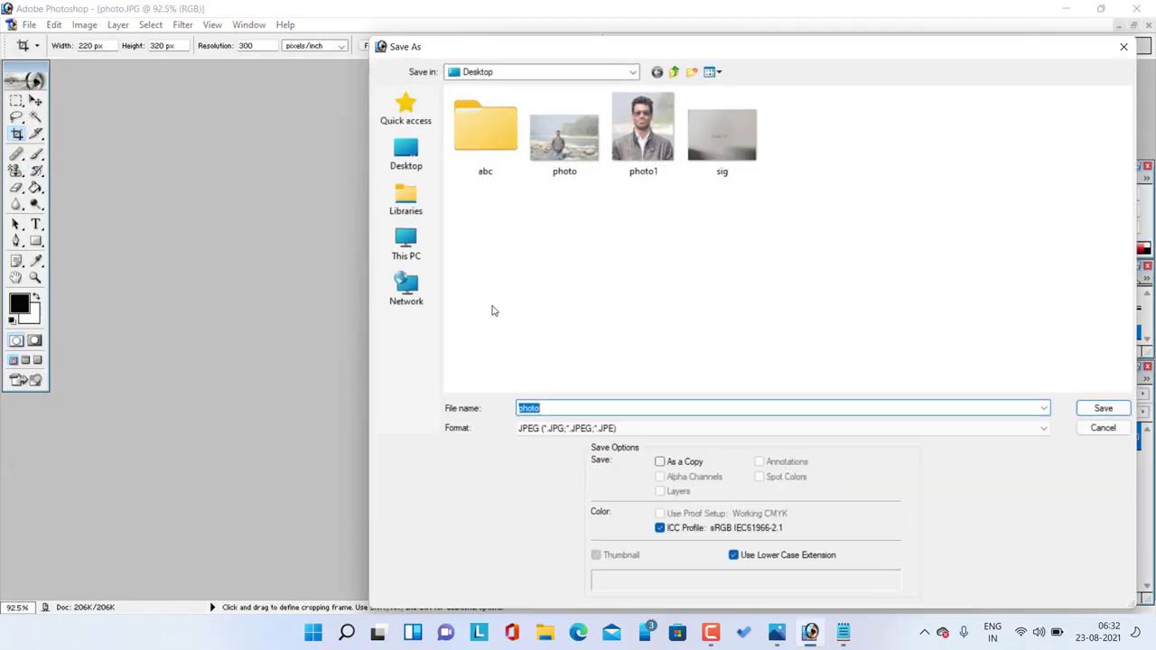
left_click(550, 409)
left_click(1088, 411)
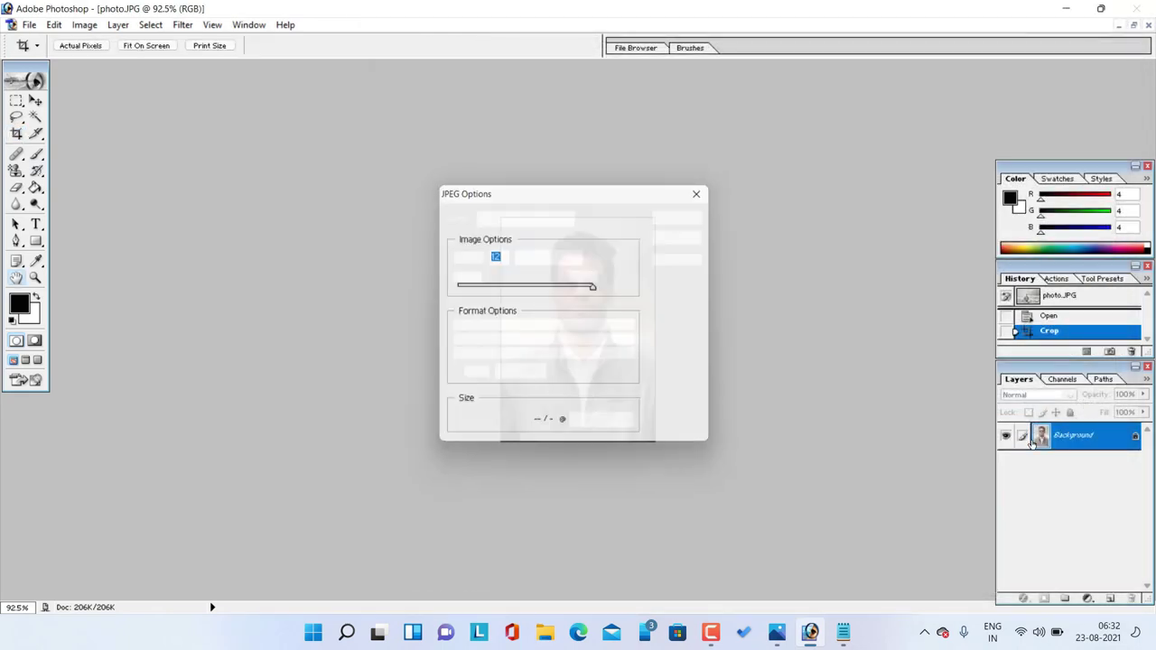
left_click(686, 216)
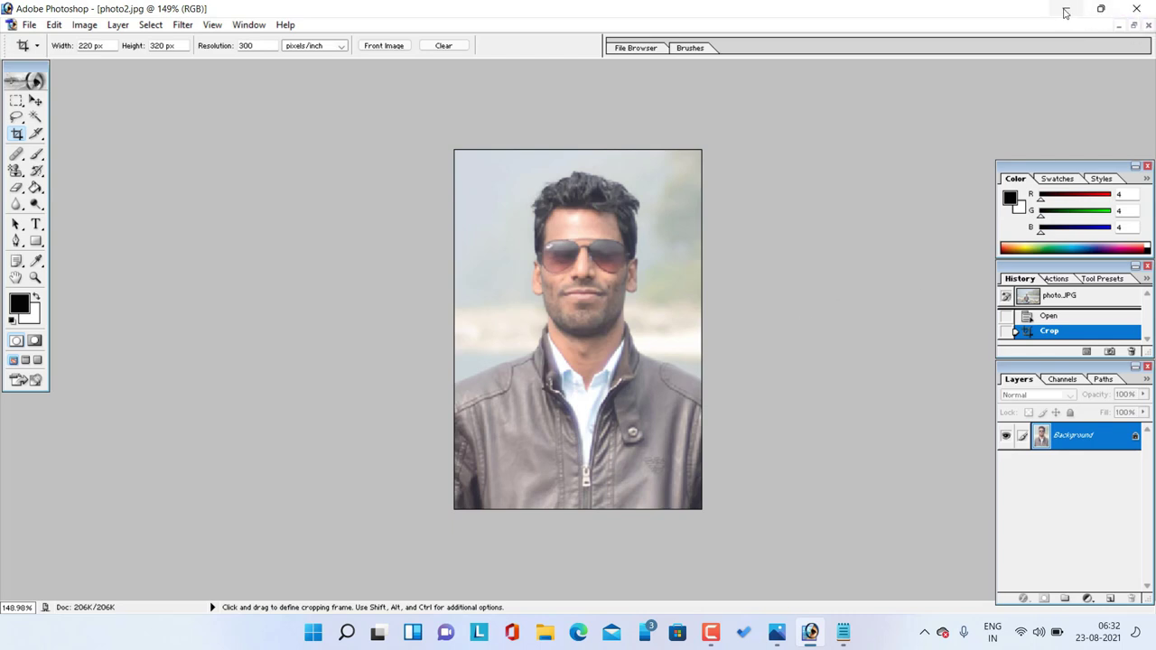
left_click(1148, 24)
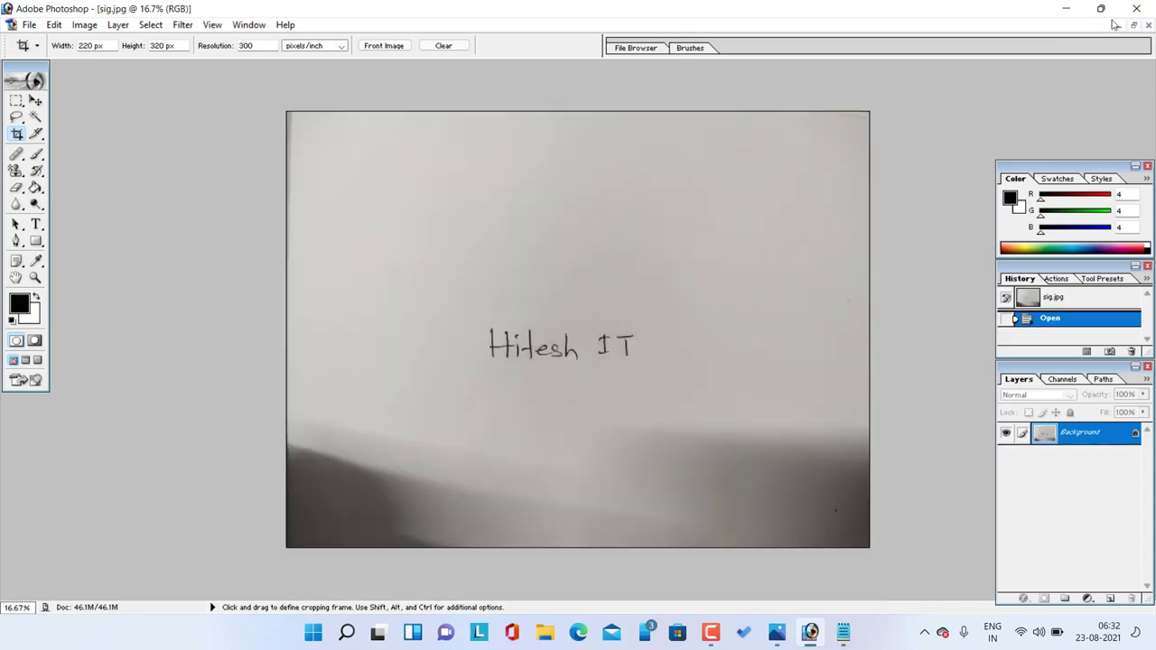
left_click(1064, 11)
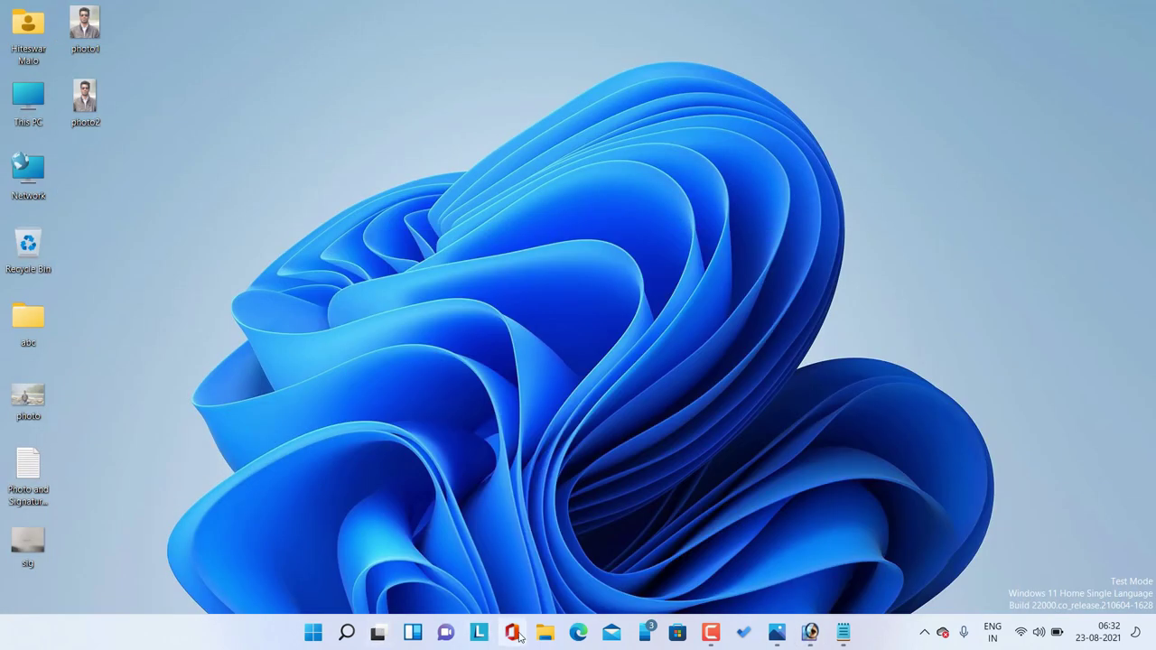
Step: Launch Edge, search Google for the 'remove bg' suggestion, and open the remove.bg site
left_click(578, 632)
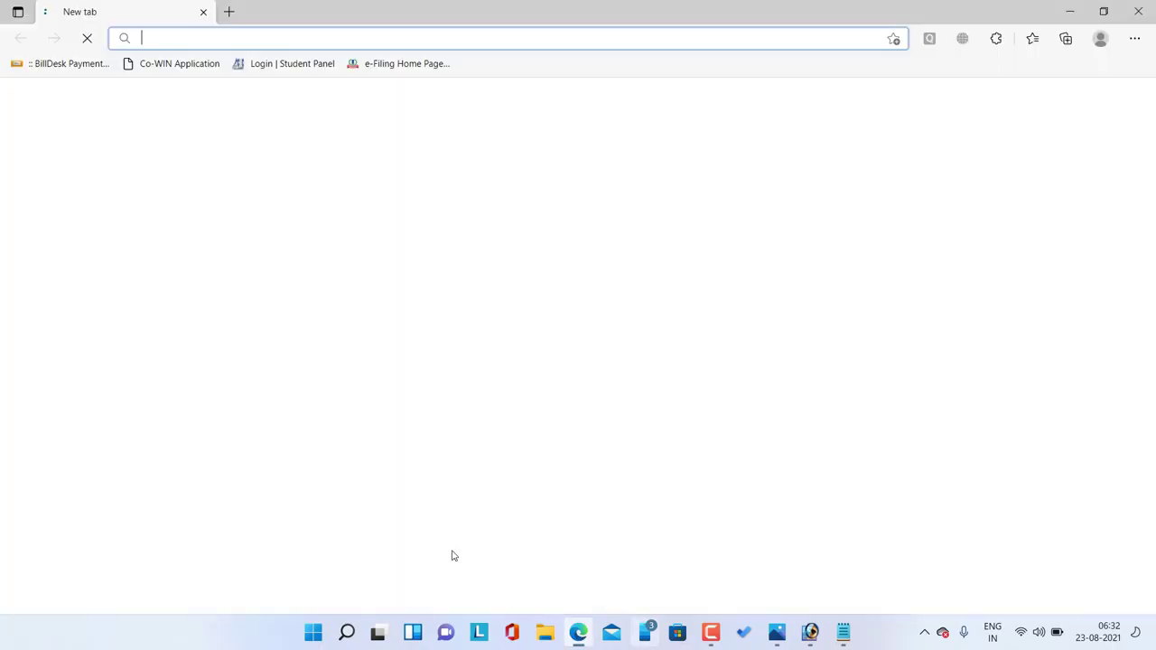
left_click(224, 221)
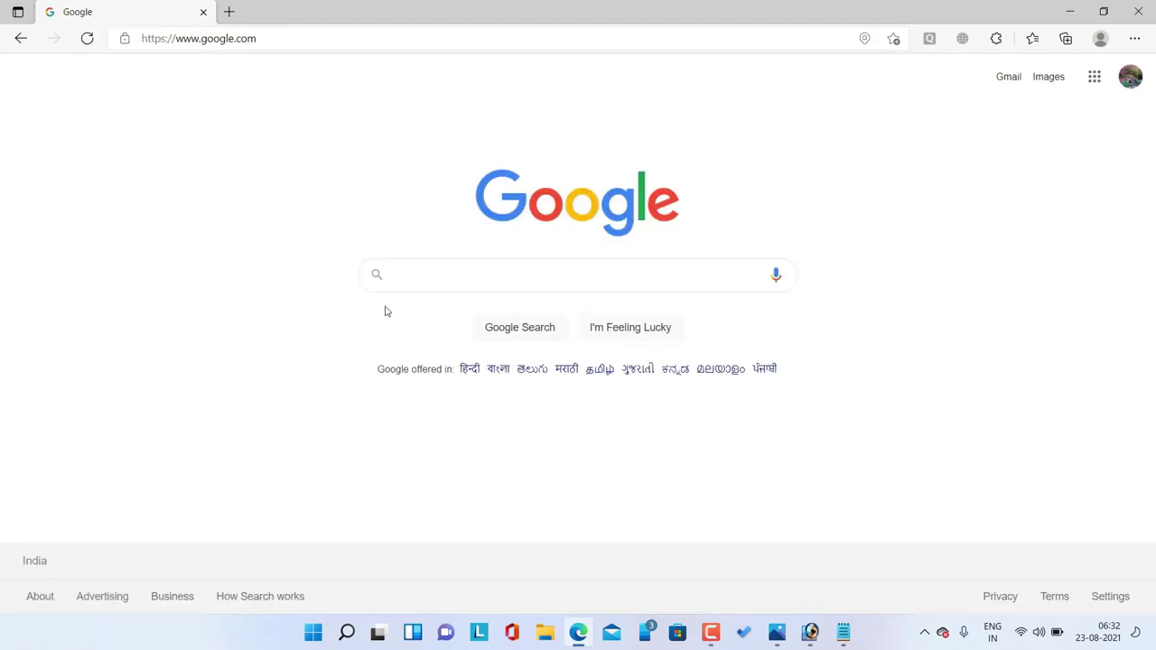
type("remove")
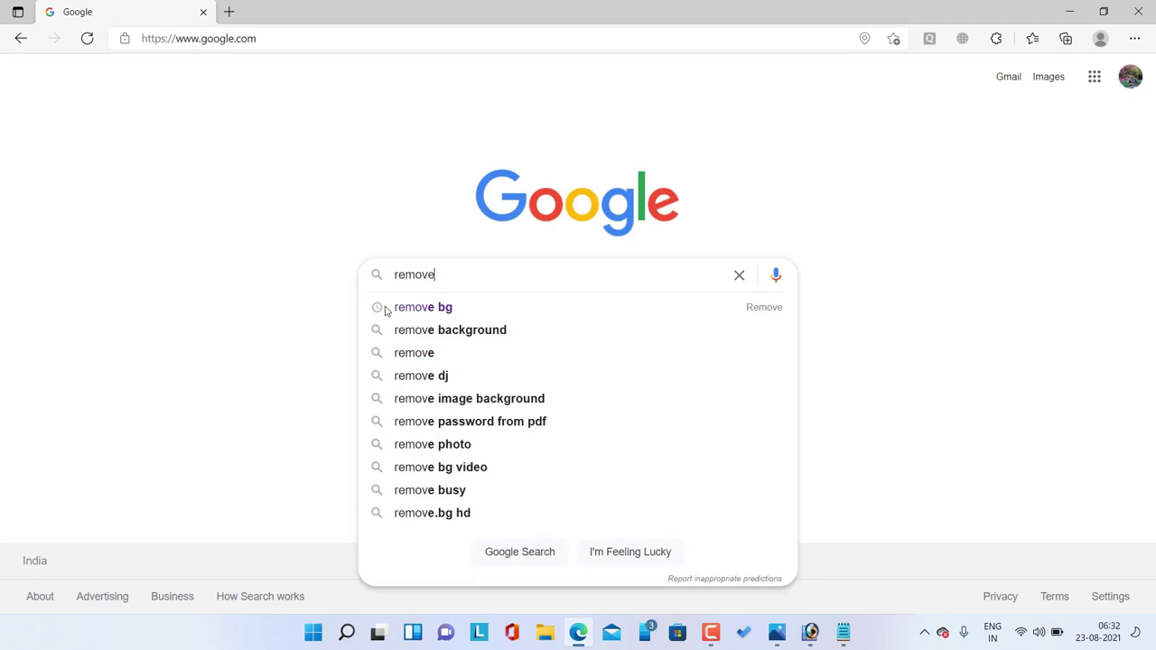
left_click(438, 307)
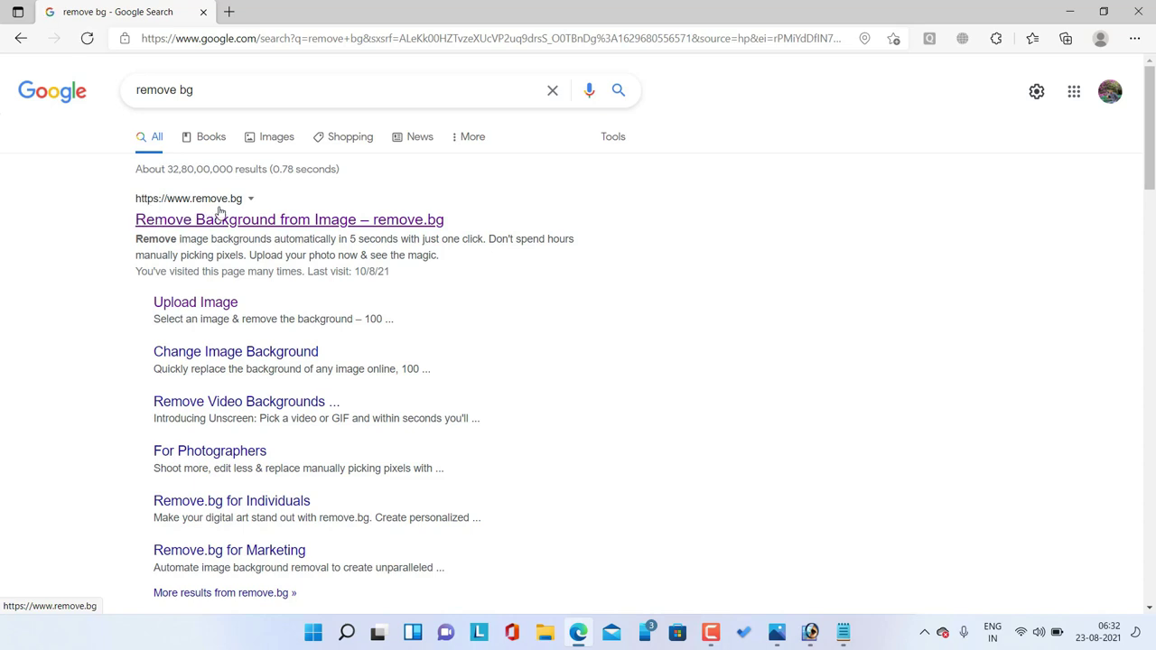
left_click(268, 225)
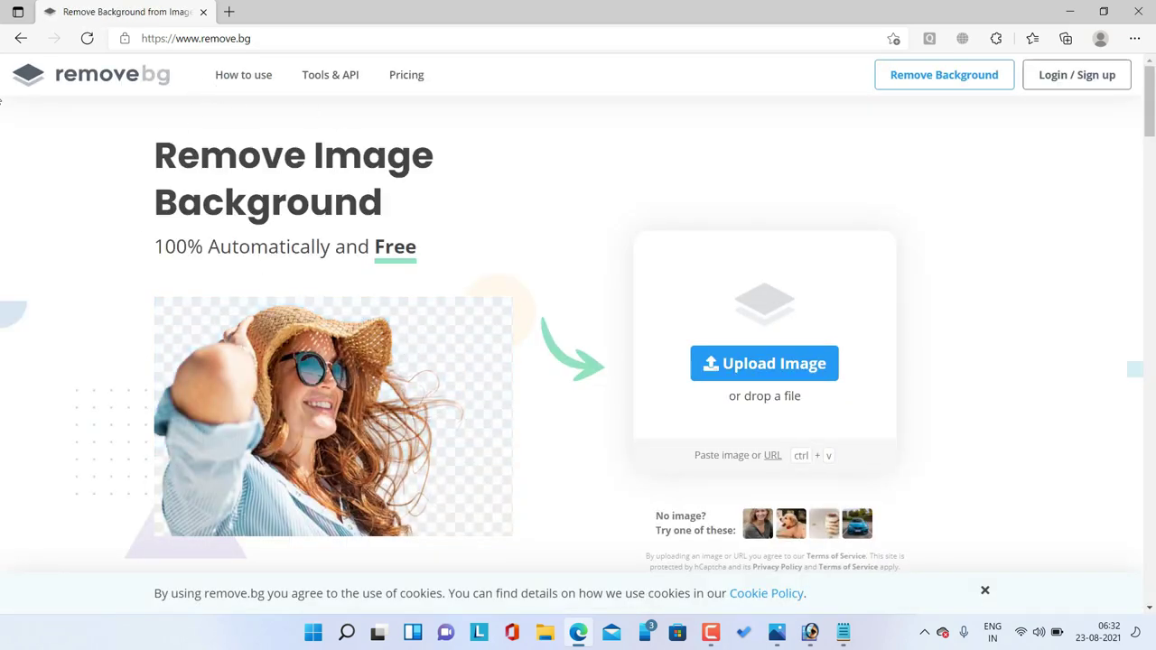
Step: Upload the photo2 portrait to remove.bg and give the cut-out a white colour background
left_click(784, 365)
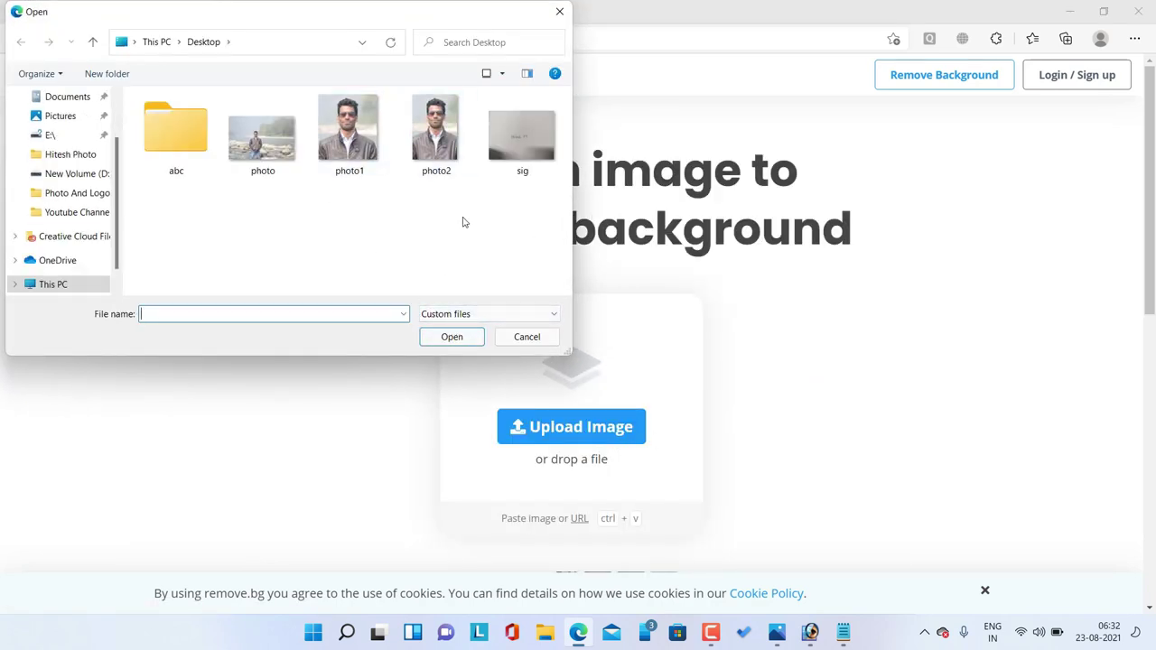
double_click(438, 136)
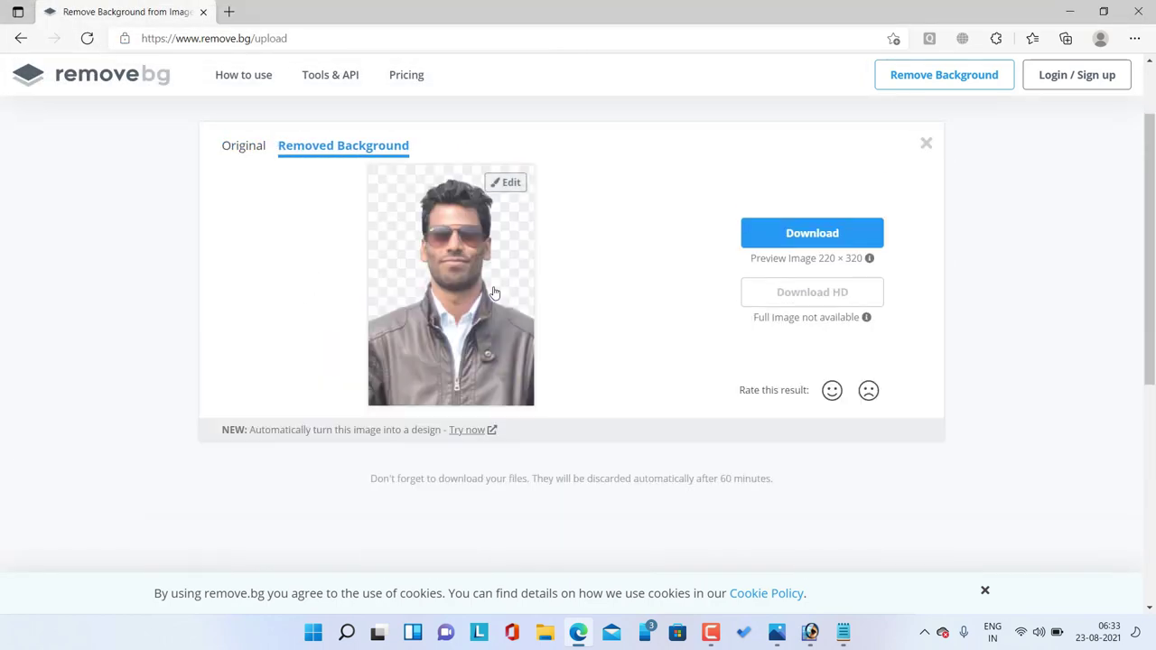
left_click(507, 280)
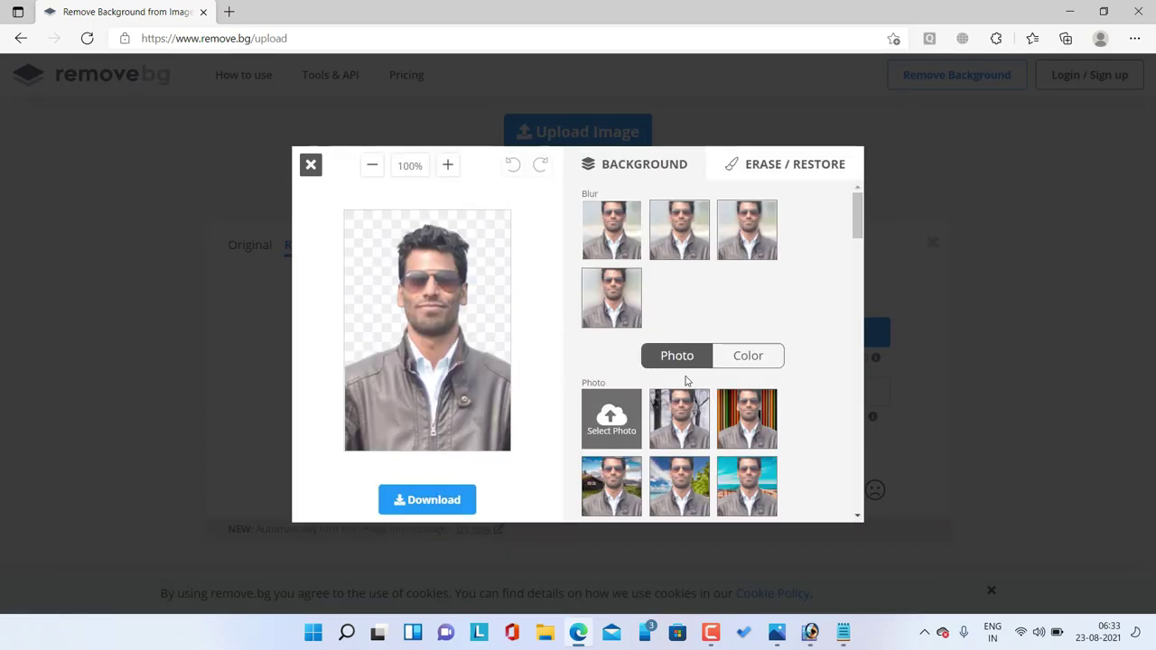
scroll(687, 381, "down", 2)
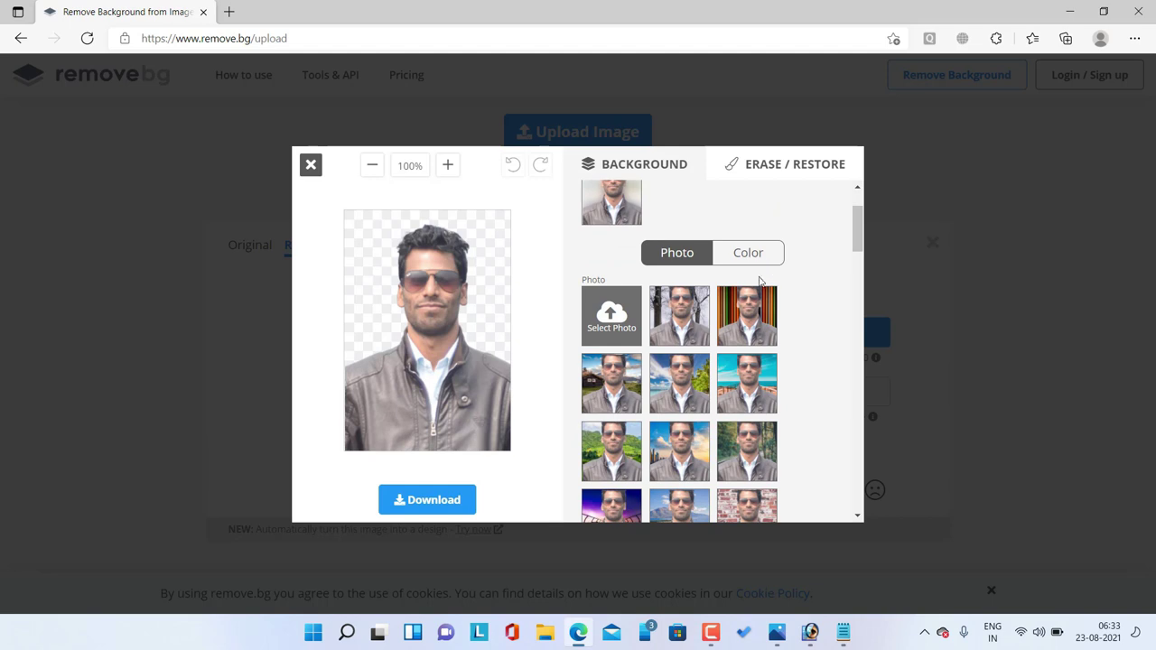
left_click(760, 262)
scroll(762, 317, "down", 2)
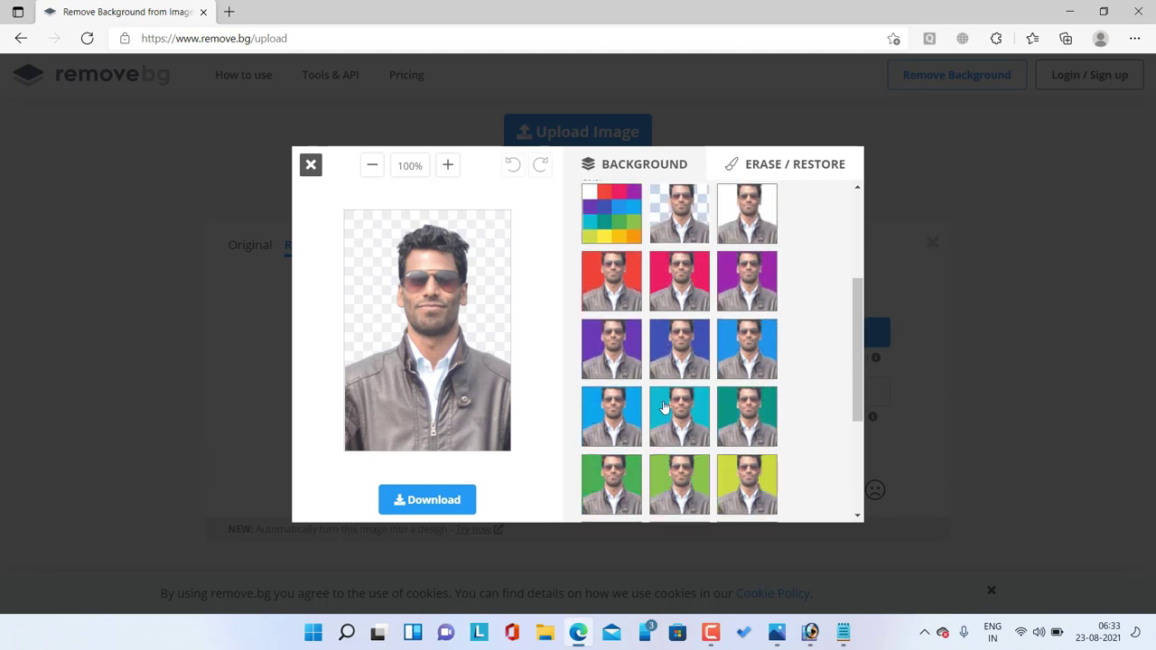
scroll(664, 408, "down", 4)
scroll(669, 403, "up", 5)
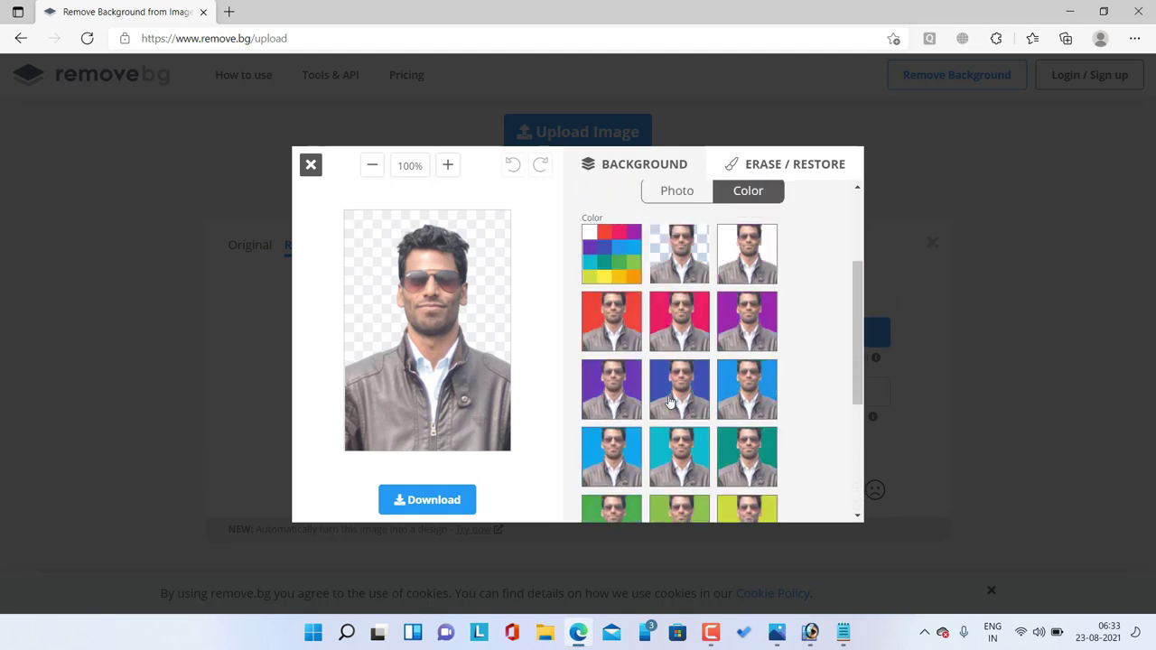
scroll(669, 403, "up", 3)
scroll(669, 403, "down", 2)
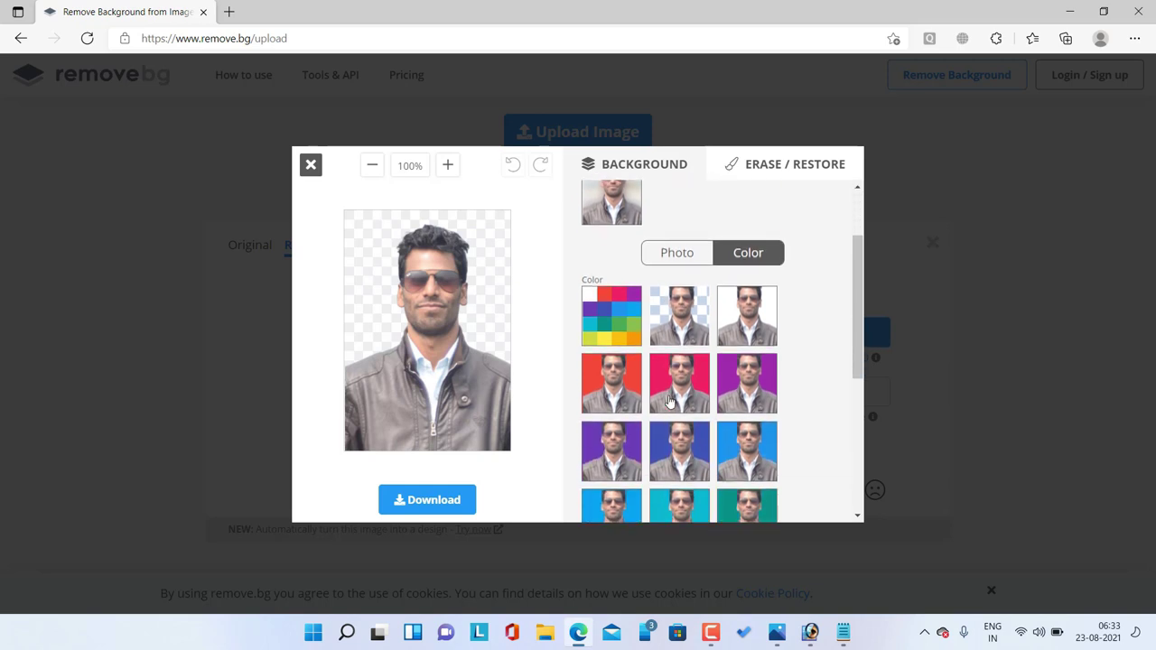
left_click(744, 322)
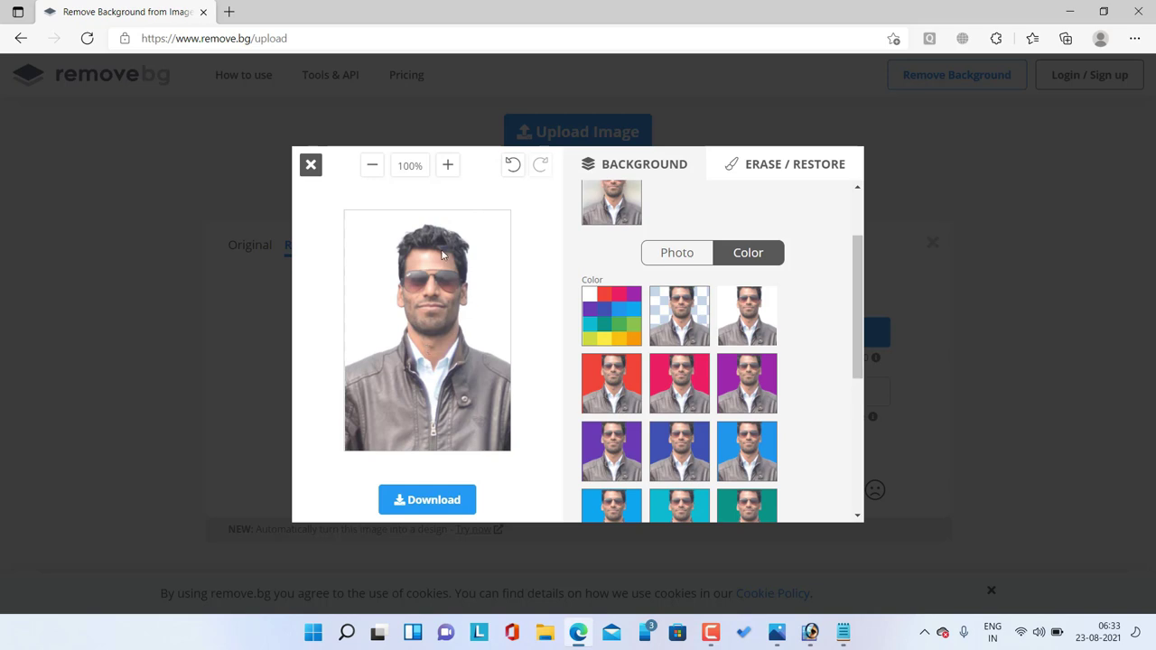
Step: Download the edited image as photo2-removebg-preview.png and show it in its Downloads folder
left_click(433, 504)
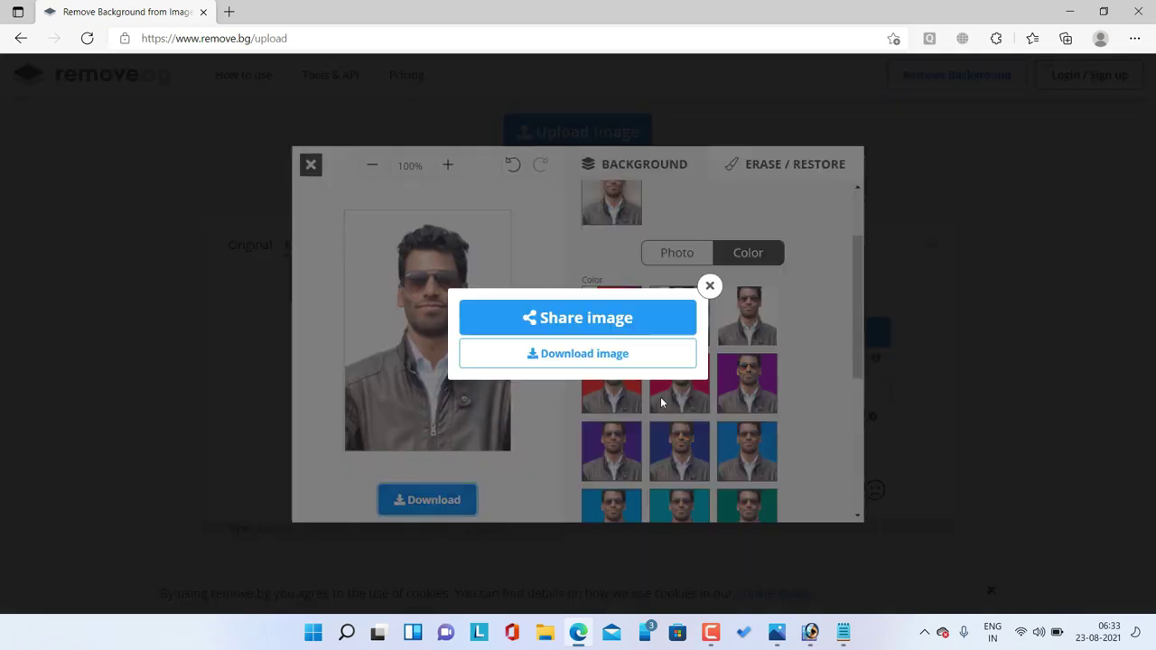
left_click(560, 359)
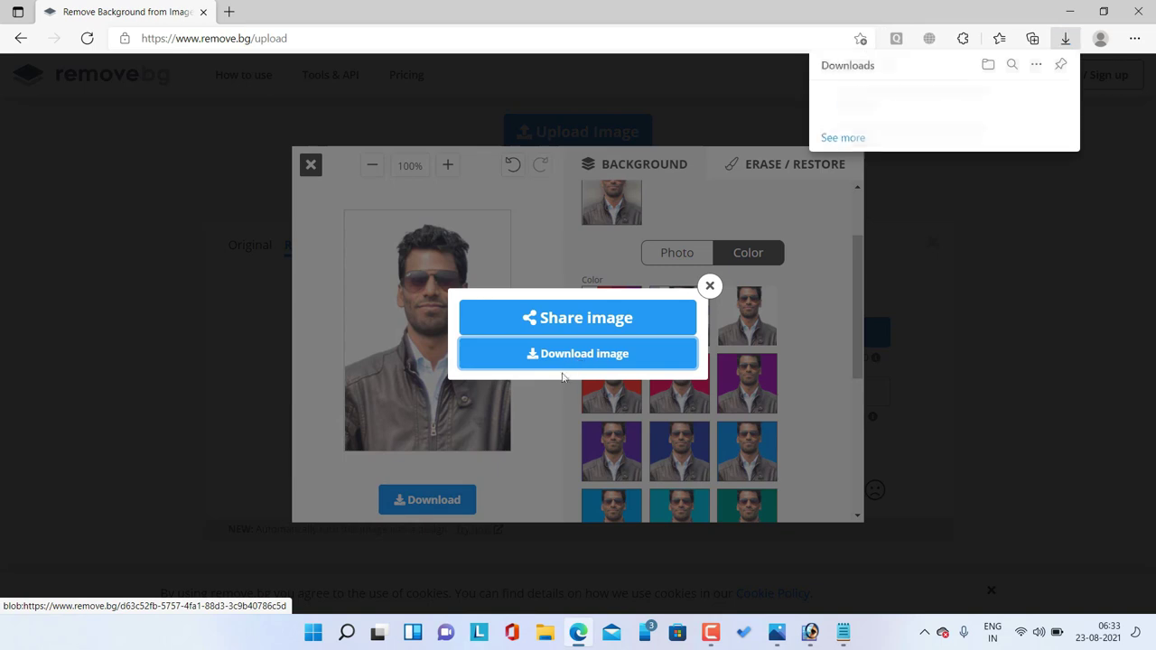
mouse_move(903, 97)
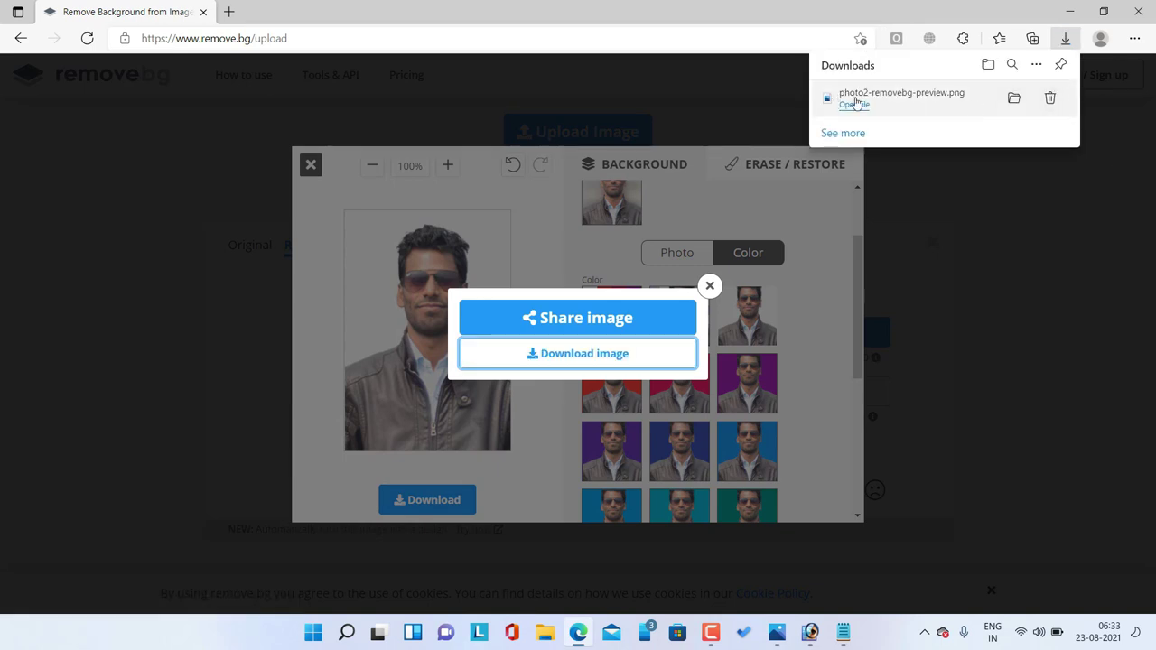
left_click(1016, 101)
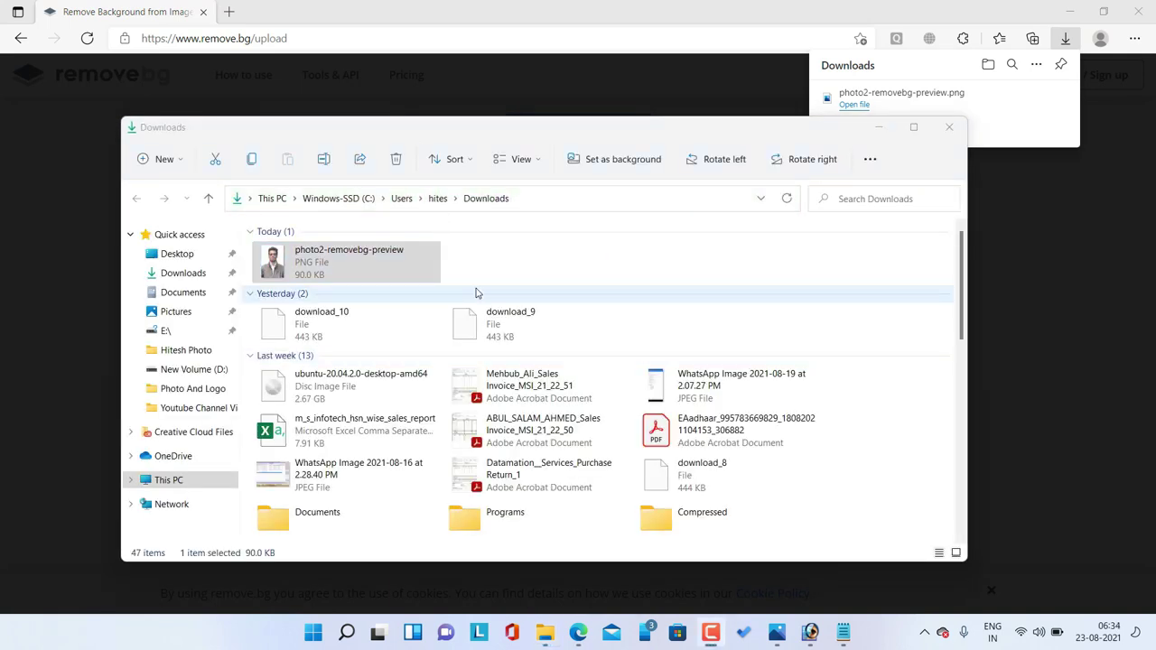
Step: Copy photo2-removebg-preview from Downloads onto the desktop and close the Explorer window
left_click(288, 276)
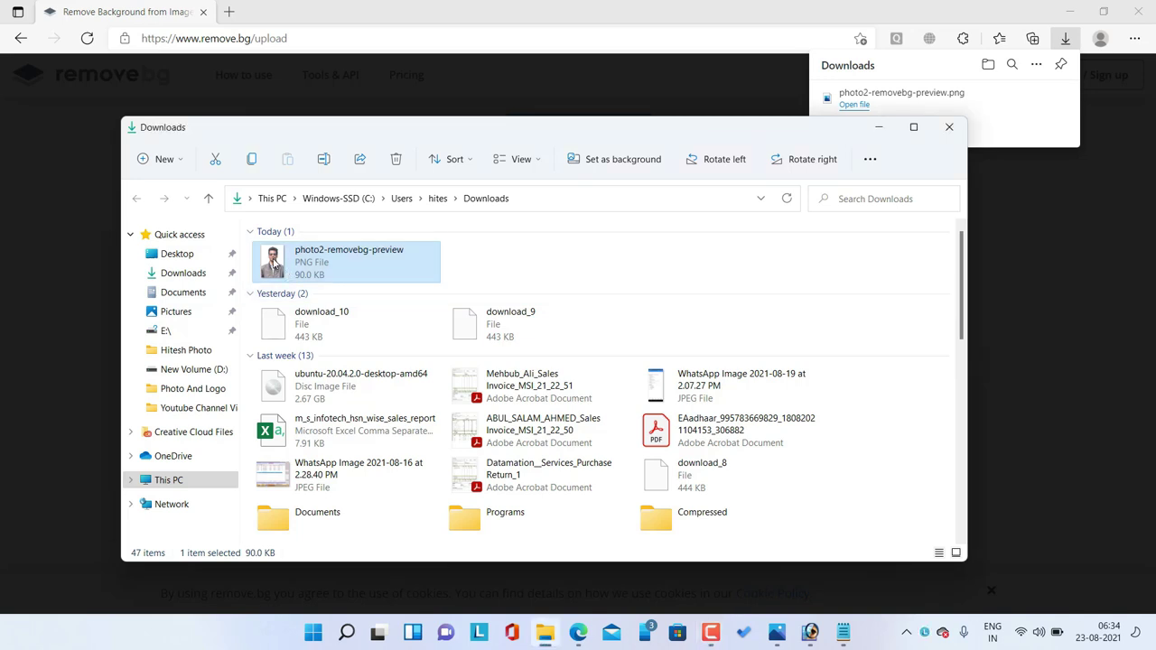
right_click(273, 262)
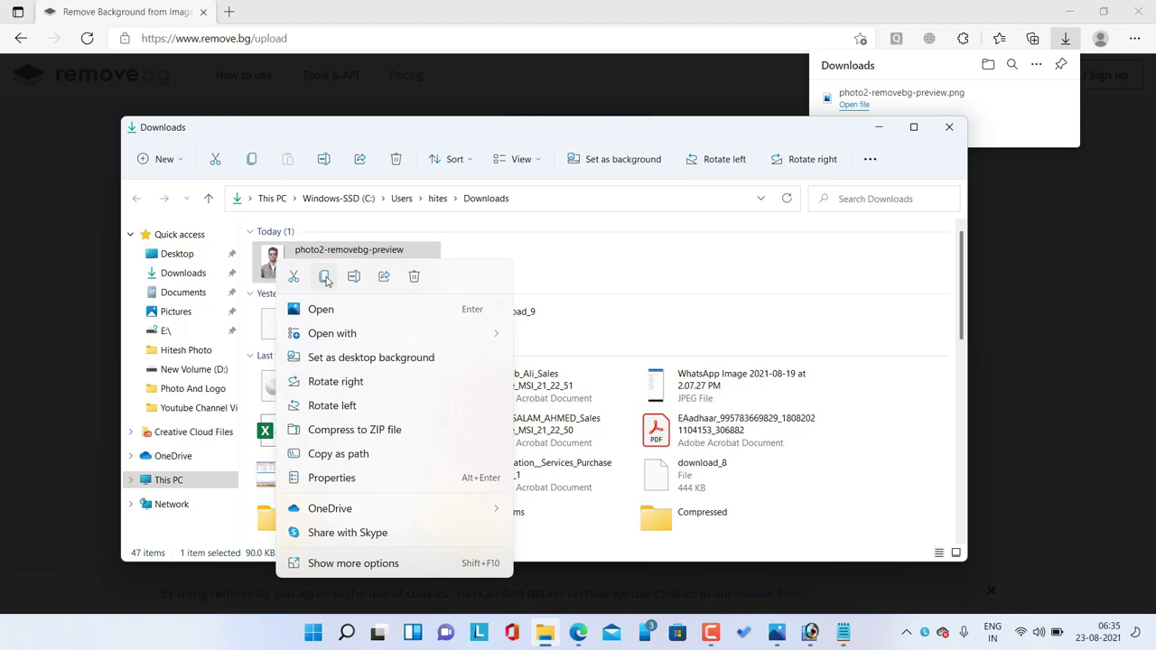
left_click(326, 278)
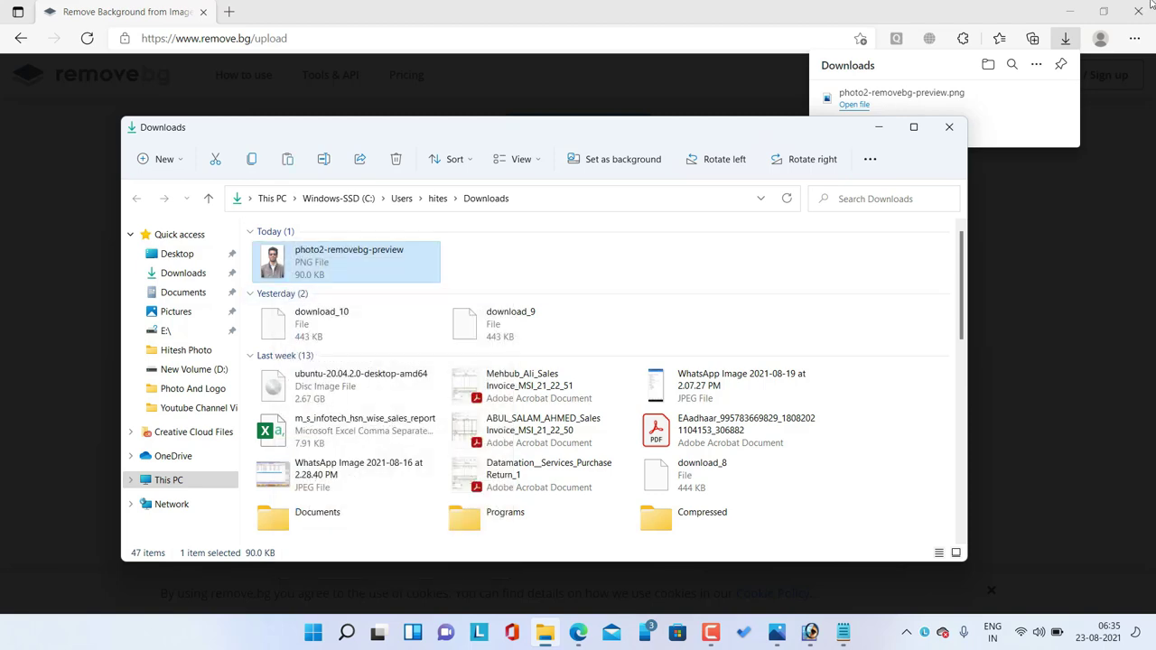
left_click(1072, 14)
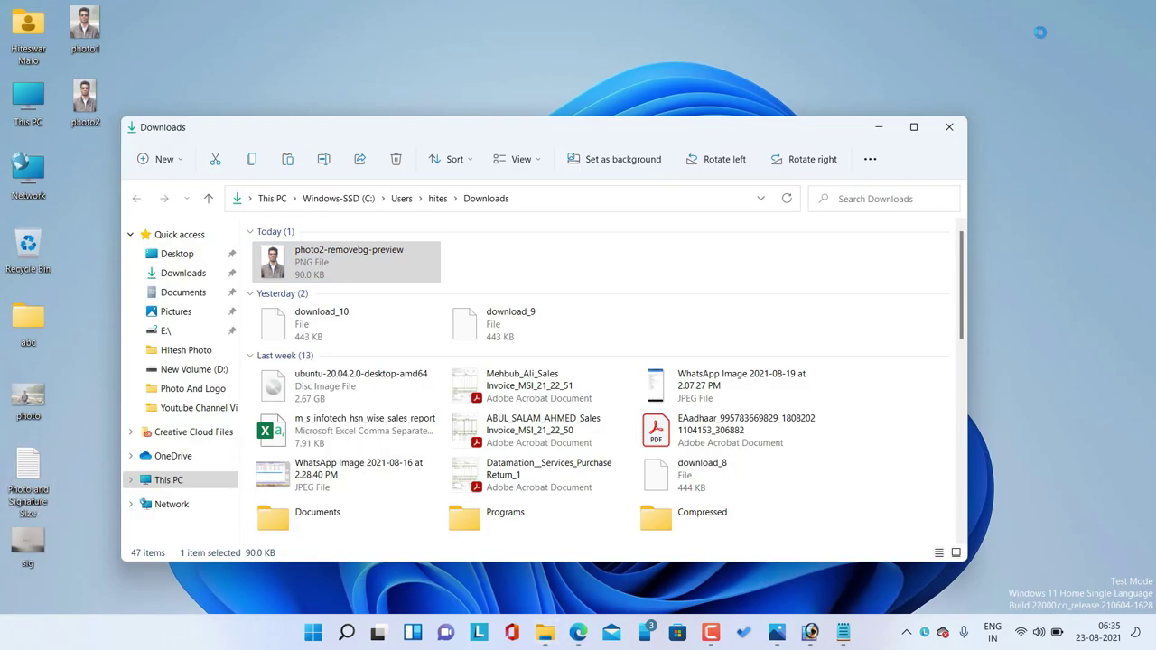
right_click(788, 8)
left_click(803, 22)
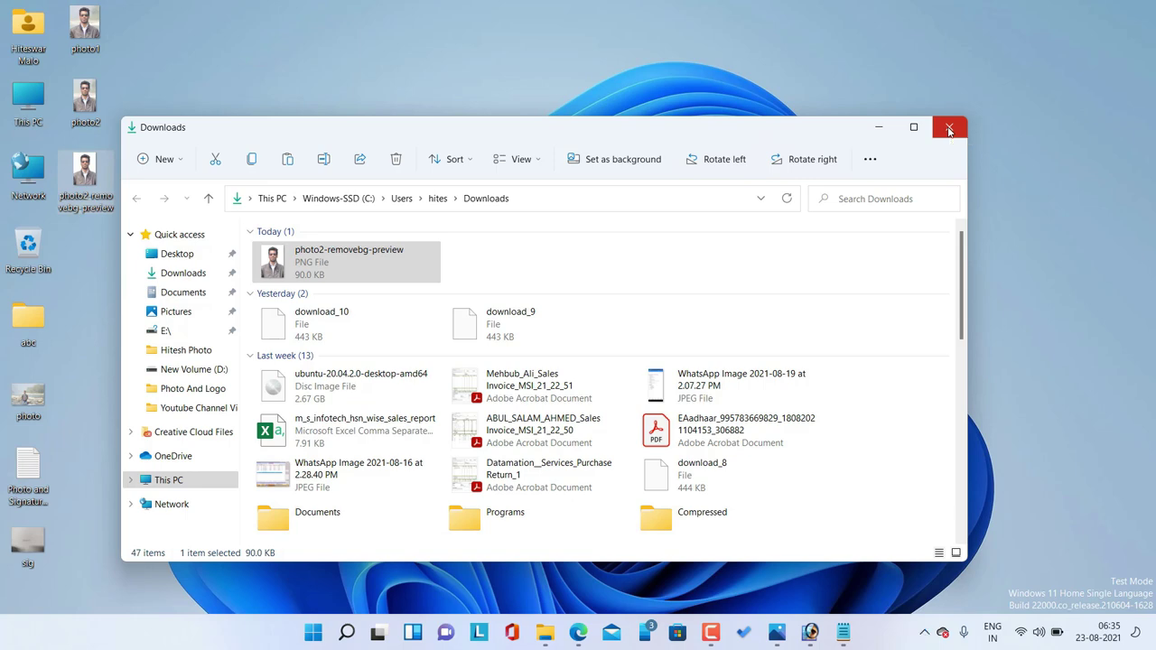
left_click(948, 129)
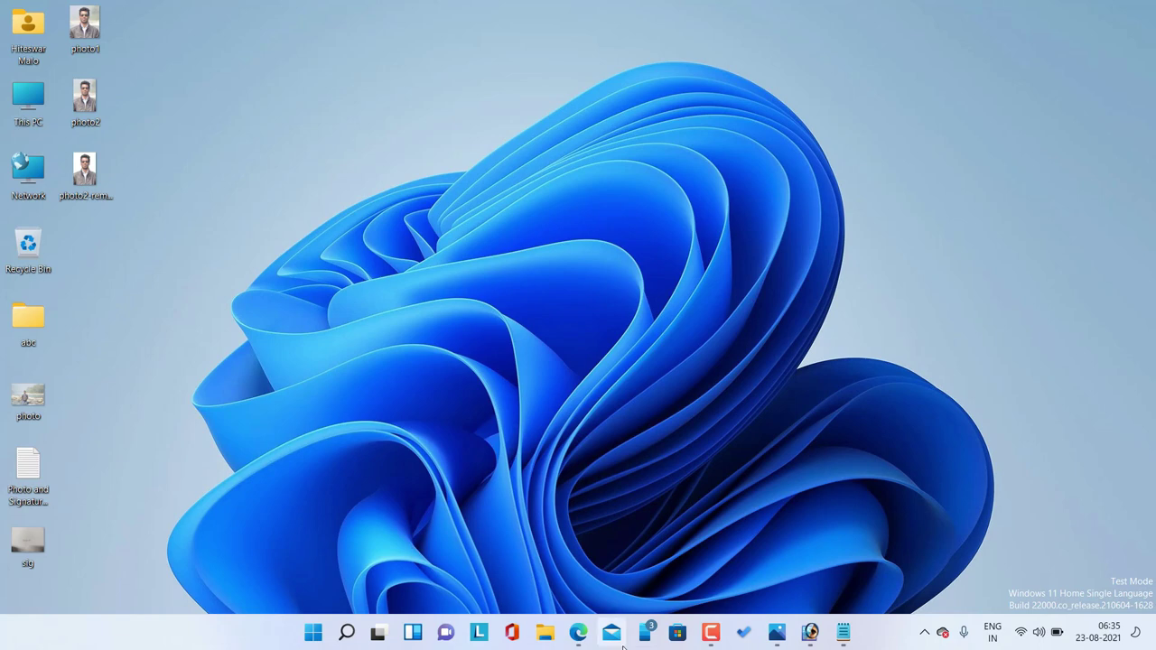
Step: Review the Photo and Signature Size notes, then return to sig.jpg in Photoshop
left_click(845, 632)
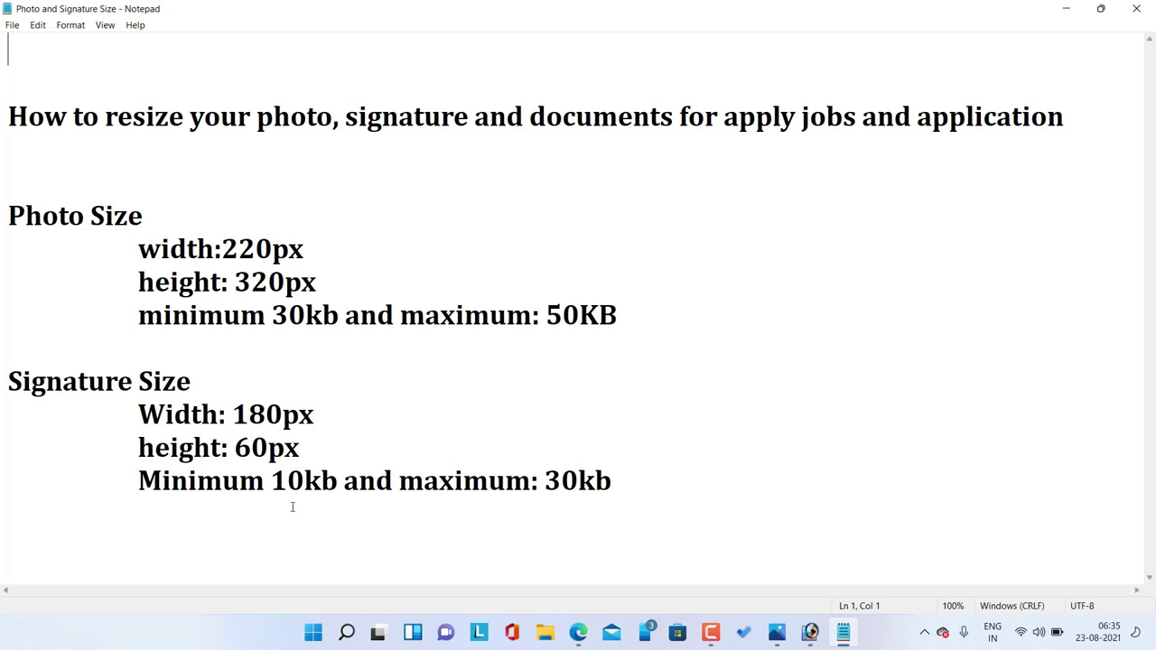
key("alt+Tab")
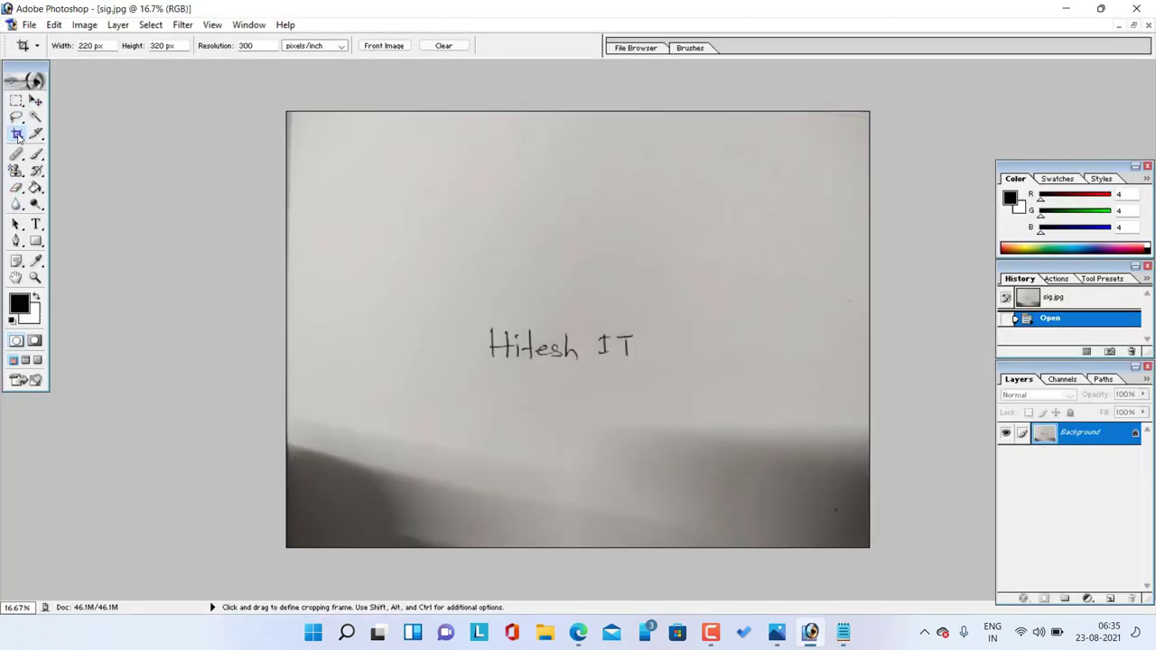
Step: Crop sig.jpg around the handwritten signature at a fixed 180 px × 60 px size
left_click_drag(471, 287, 699, 395)
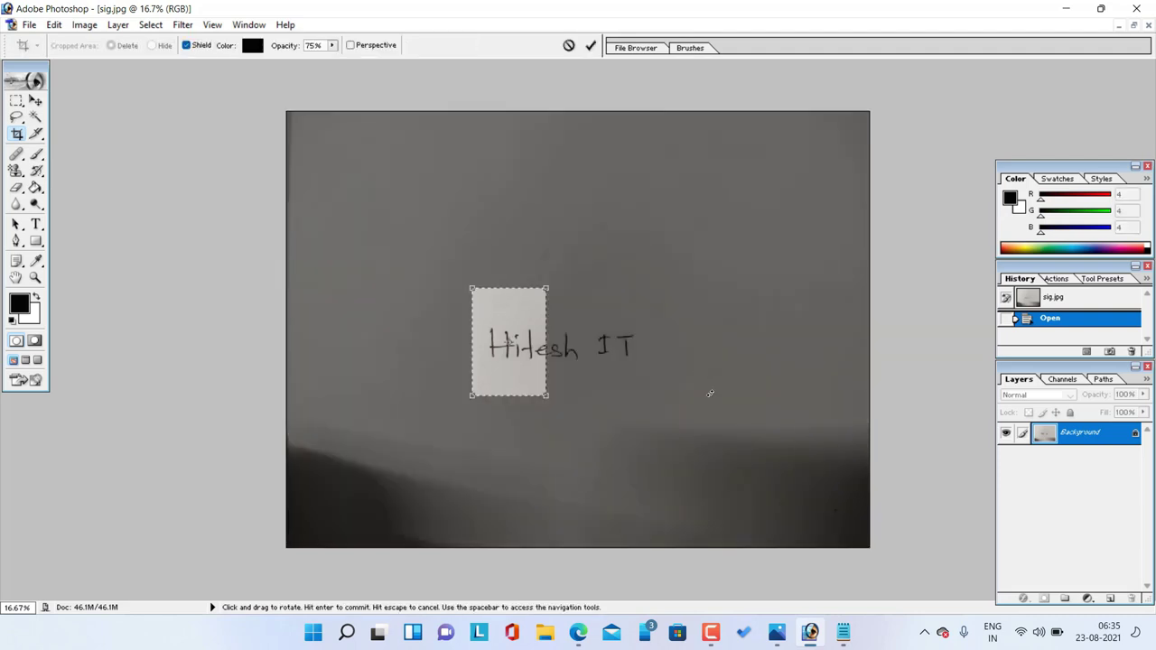
left_click(569, 46)
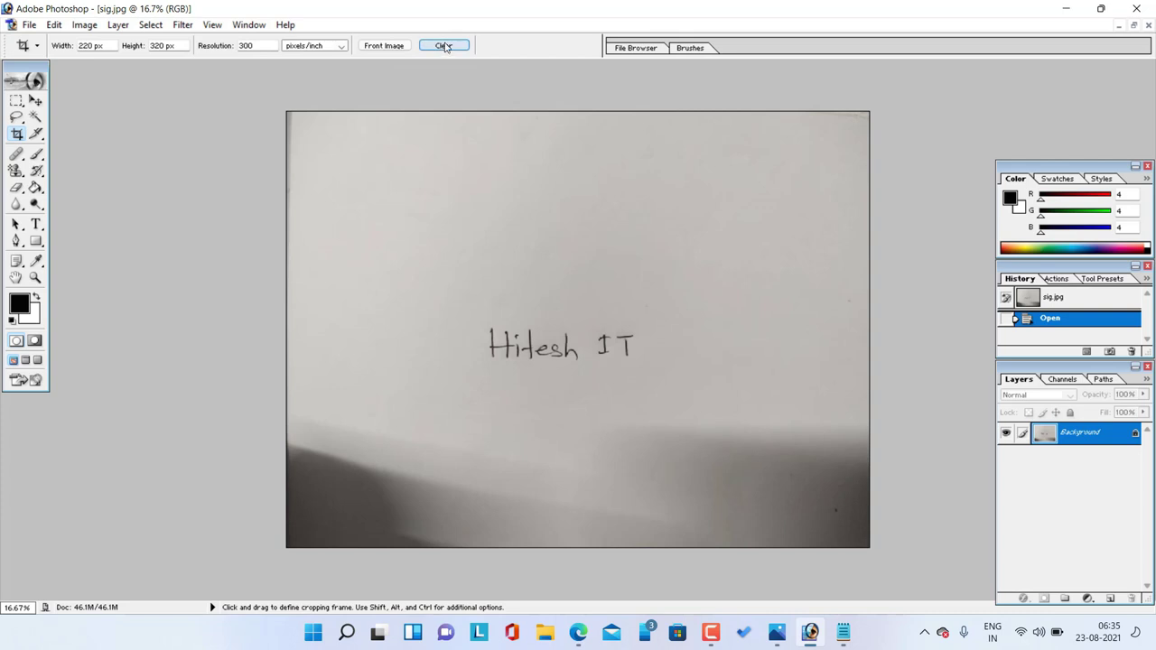
left_click(94, 45)
left_click(165, 48)
left_click_drag(468, 312, 659, 379)
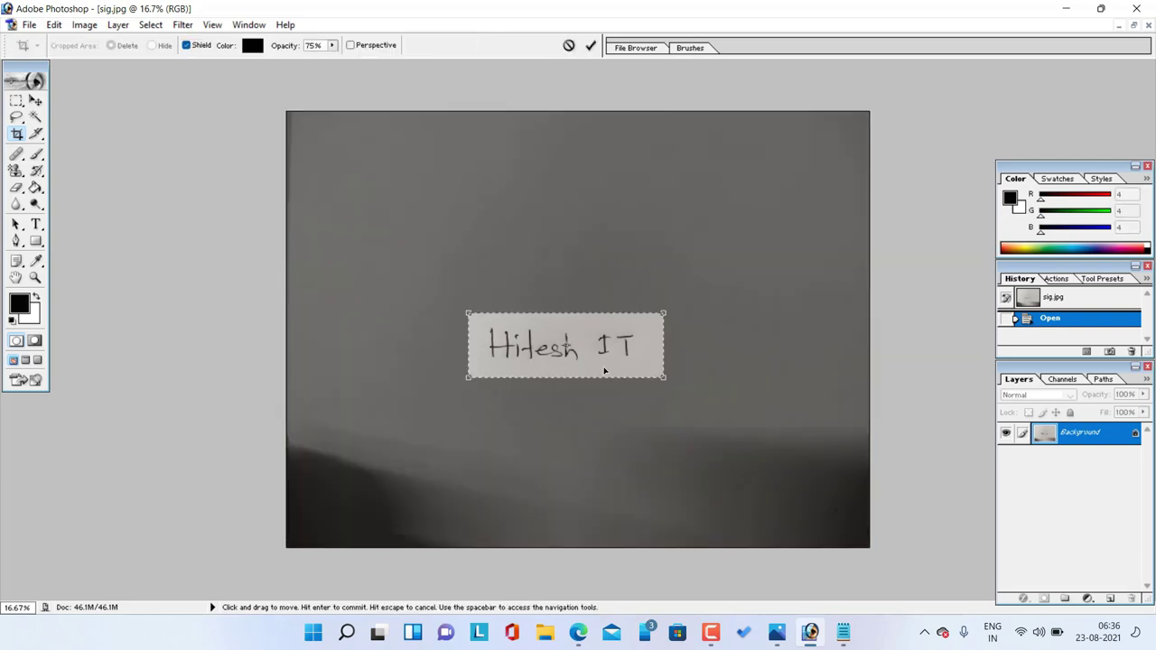
key("Return")
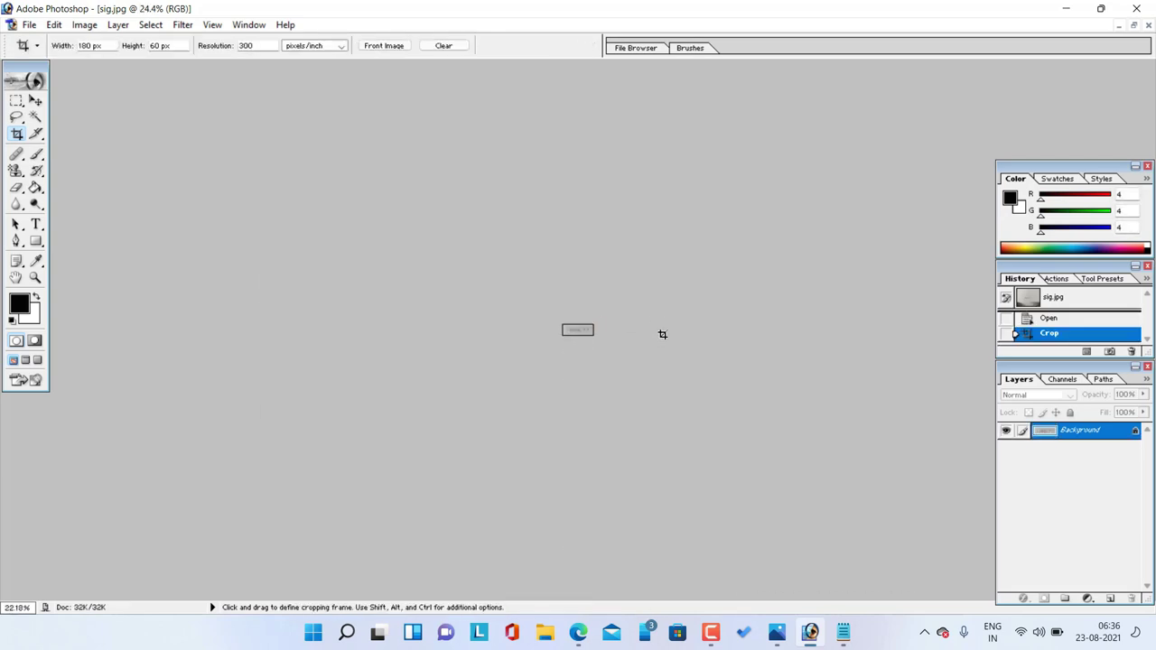
key("ctrl+plus")
key("ctrl+plus")
key("ctrl+plus")
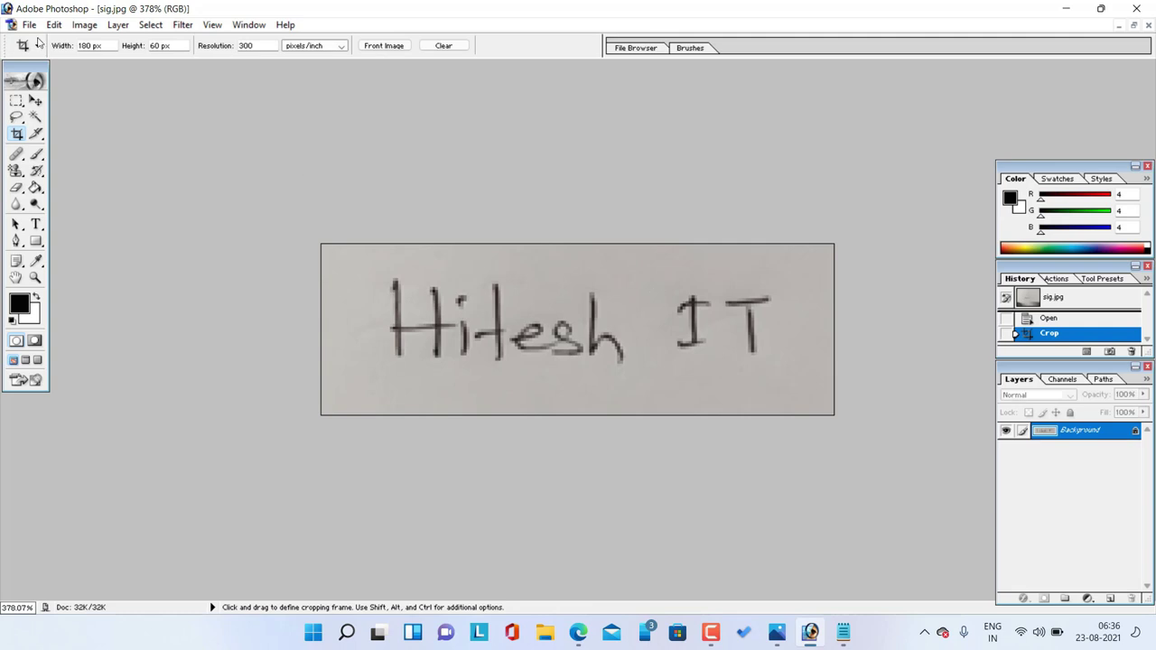
Step: Confirm in Image Size that the signature is 180 × 60 pixels
left_click(84, 24)
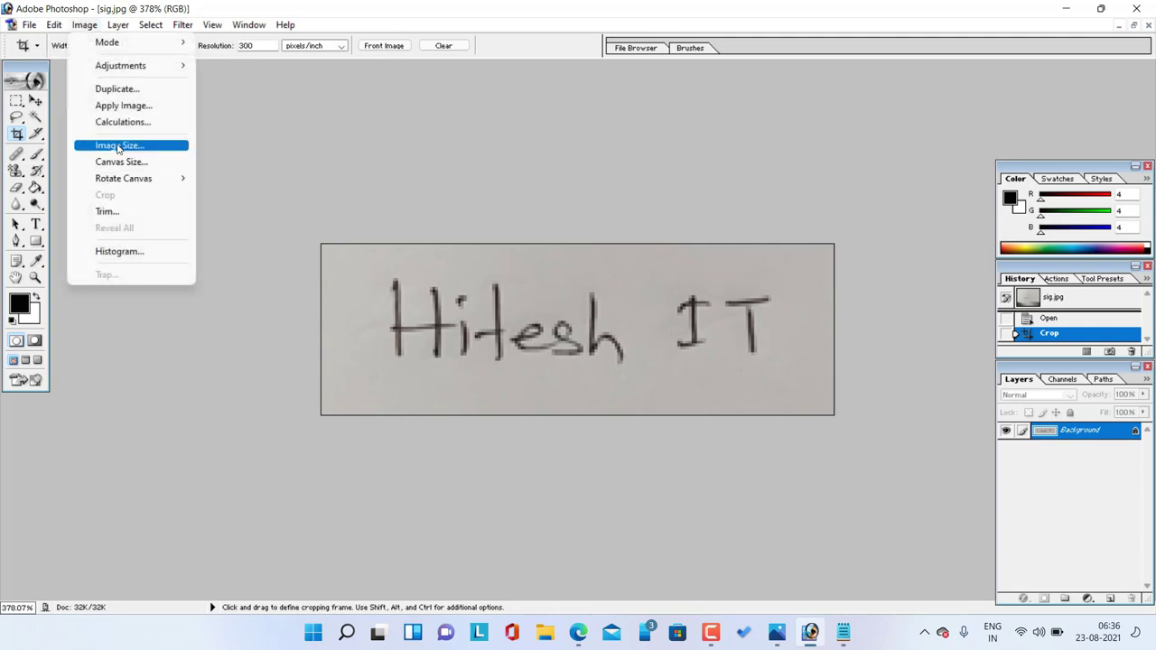
left_click(107, 142)
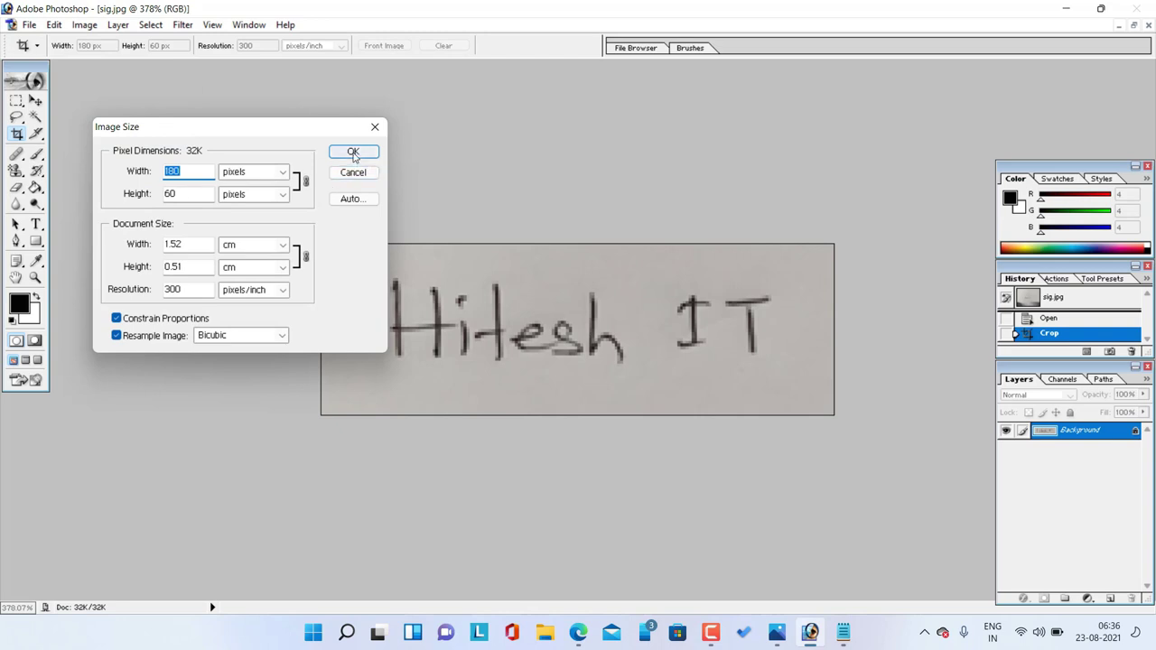
left_click(354, 151)
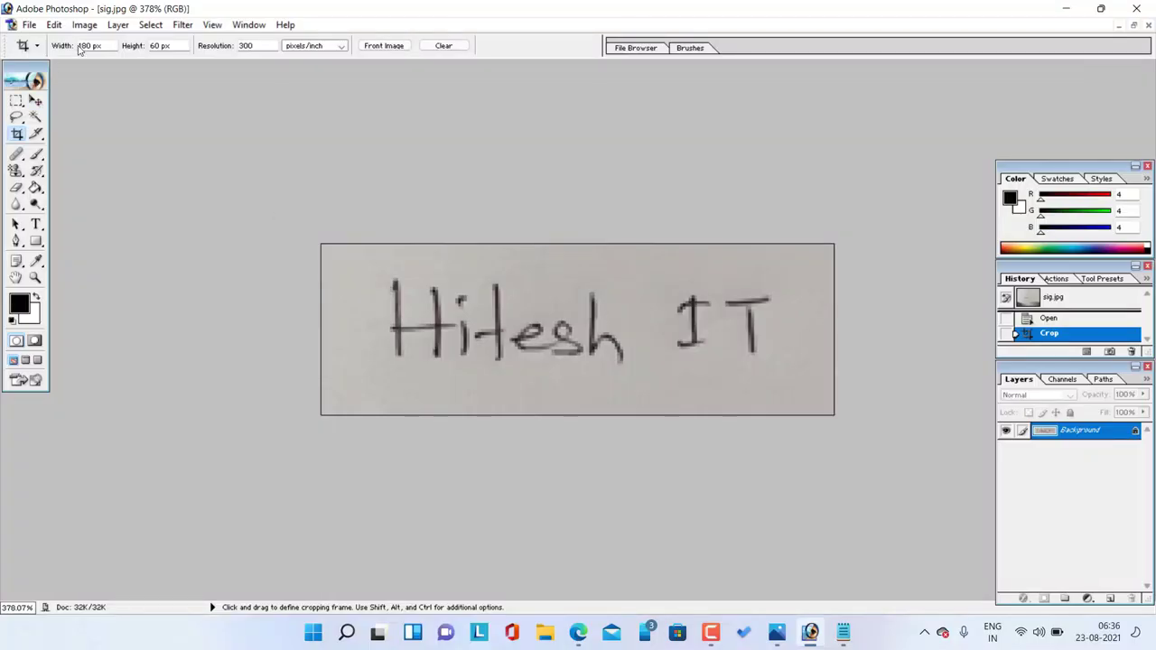
Step: Apply an Auto Curves adjustment to whiten the signature's grey background
left_click(87, 28)
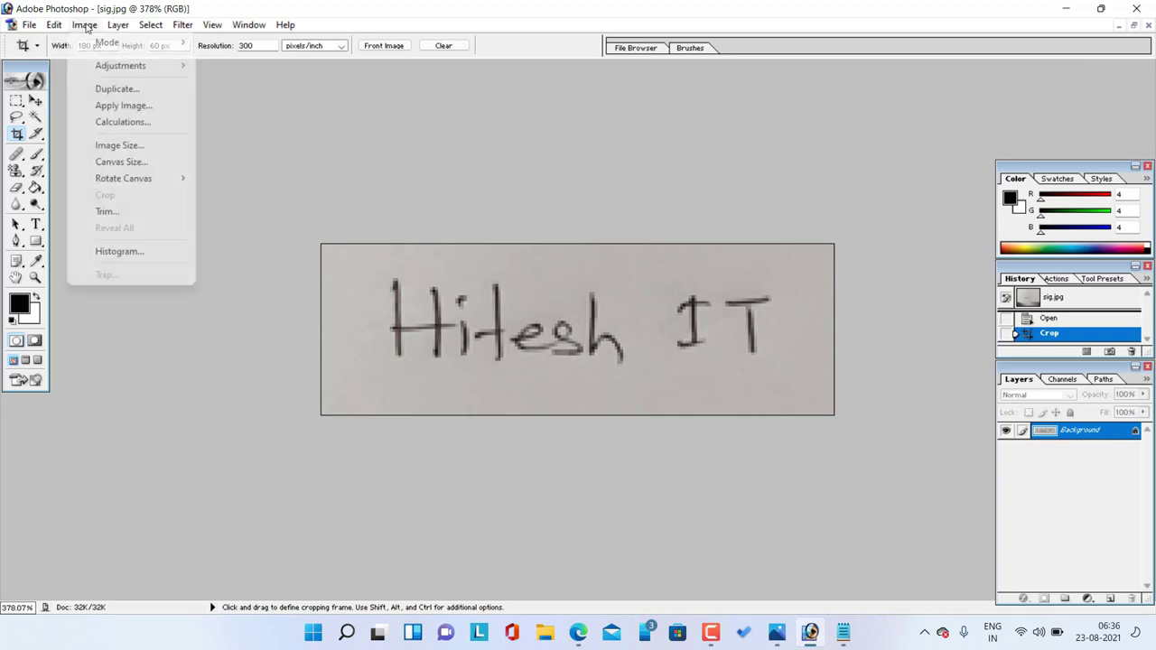
left_click(276, 102)
left_click(89, 27)
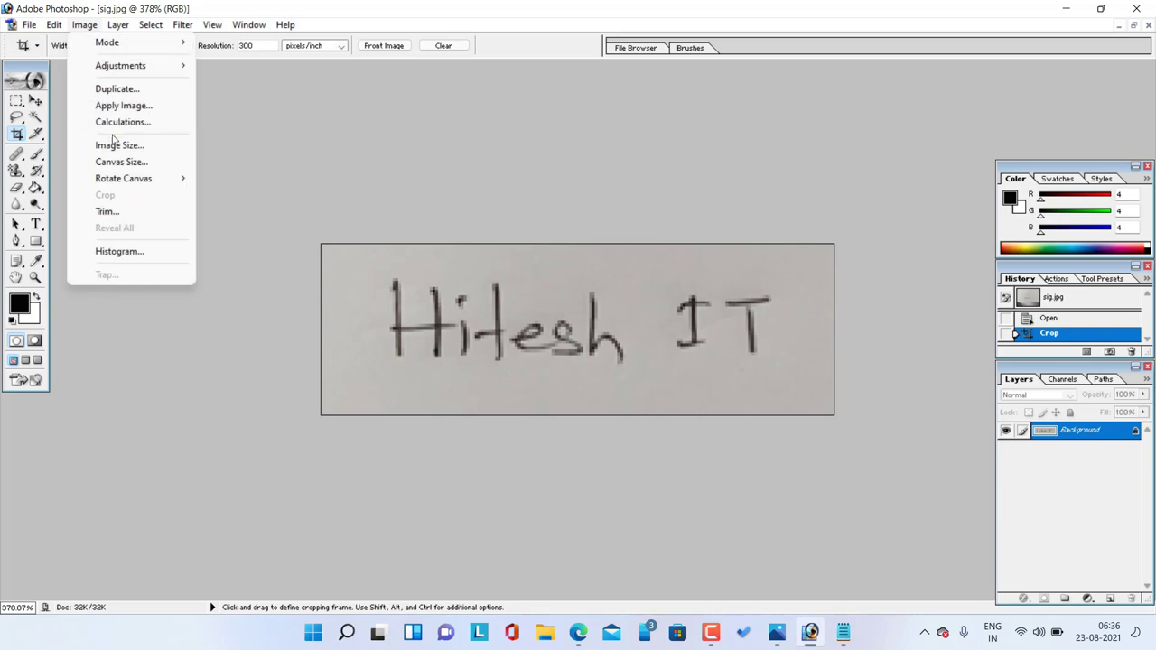
mouse_move(120, 65)
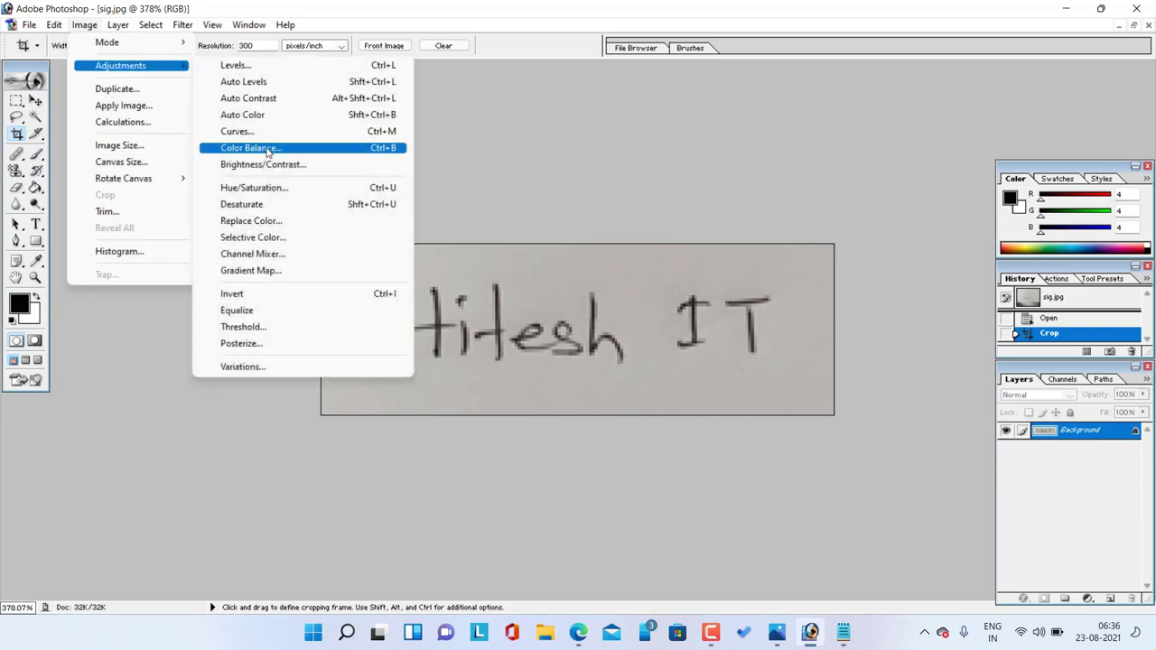
left_click(271, 132)
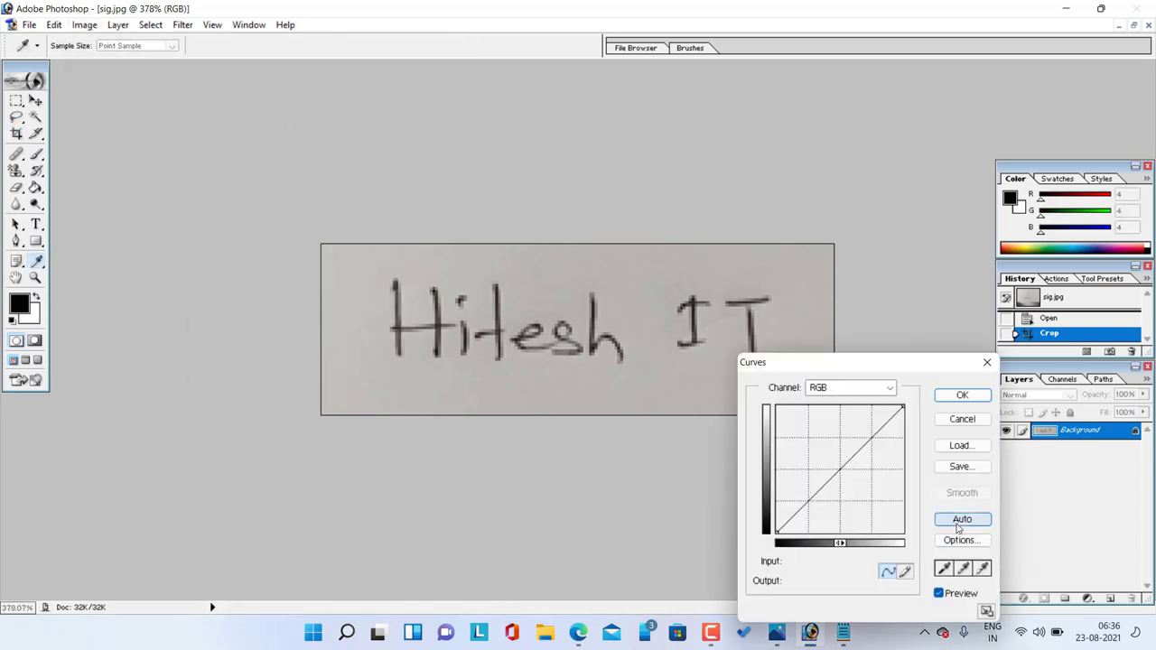
left_click(959, 526)
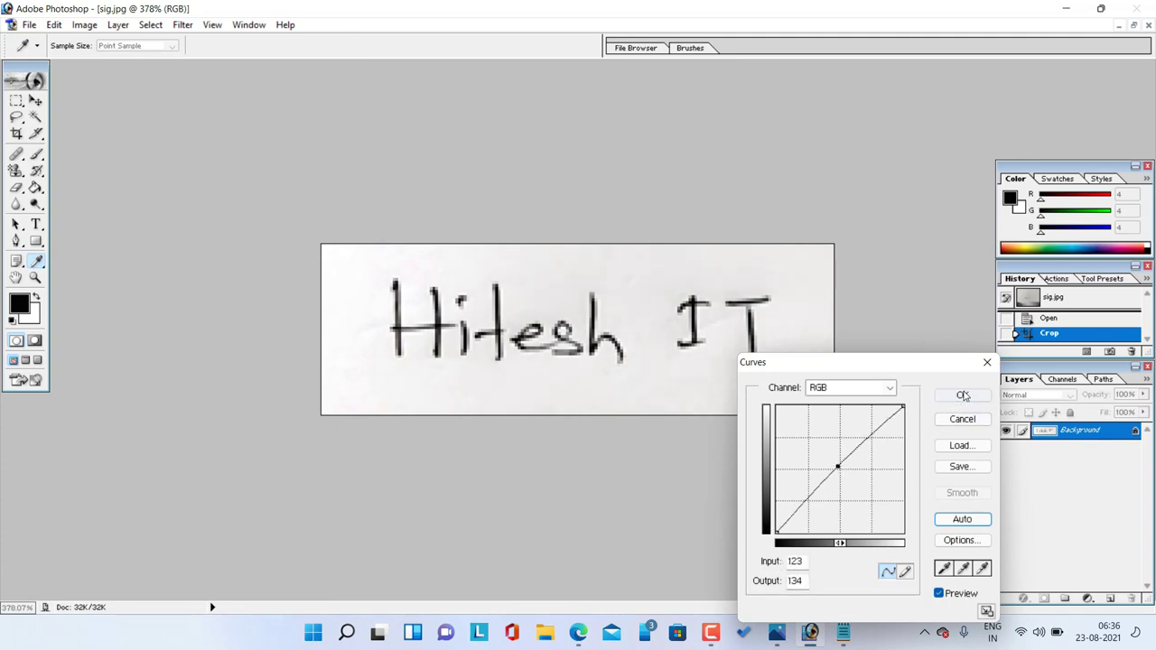
left_click(961, 394)
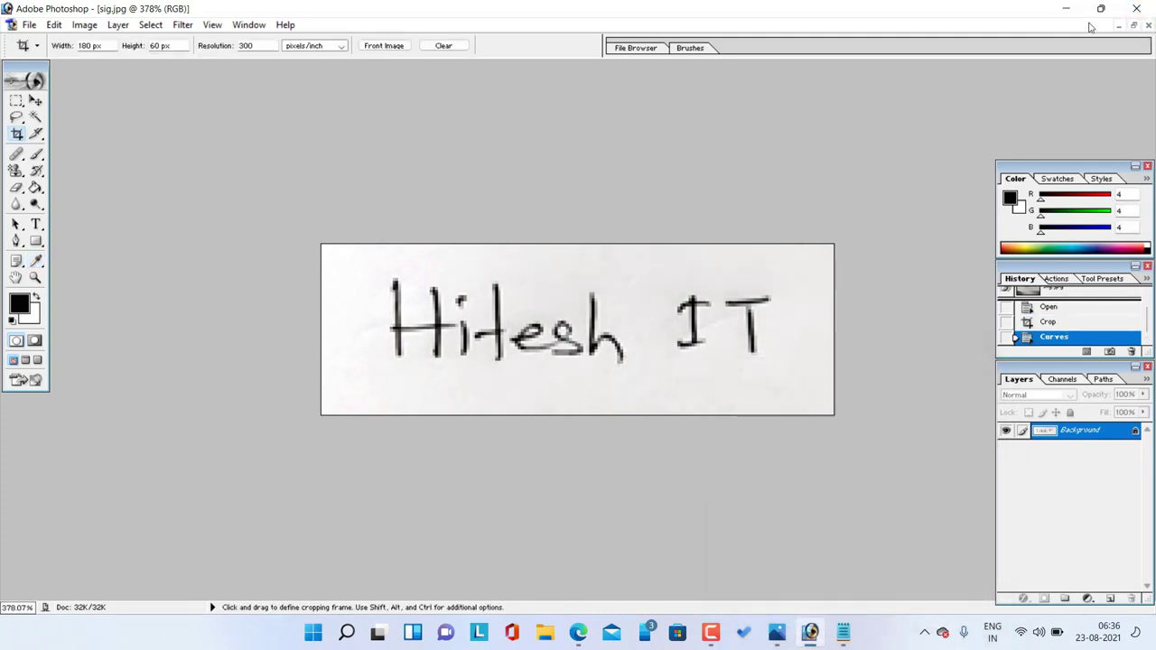
left_click(29, 25)
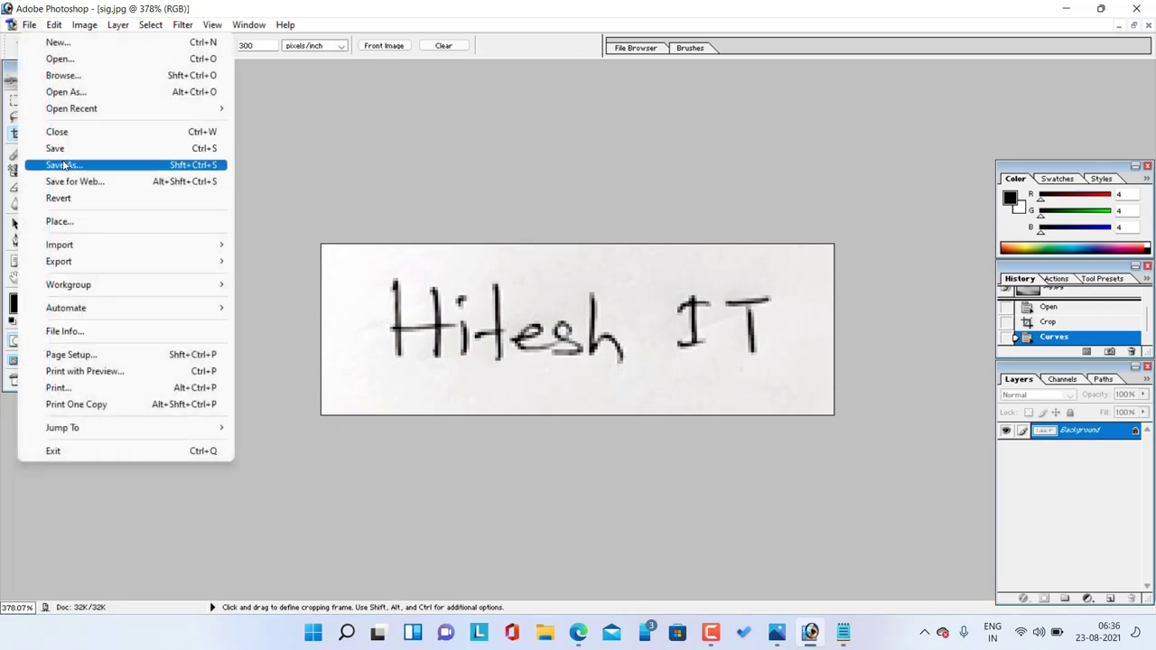
Step: Save the signature as JPEG file sig1 at Maximum quality 12
left_click(64, 166)
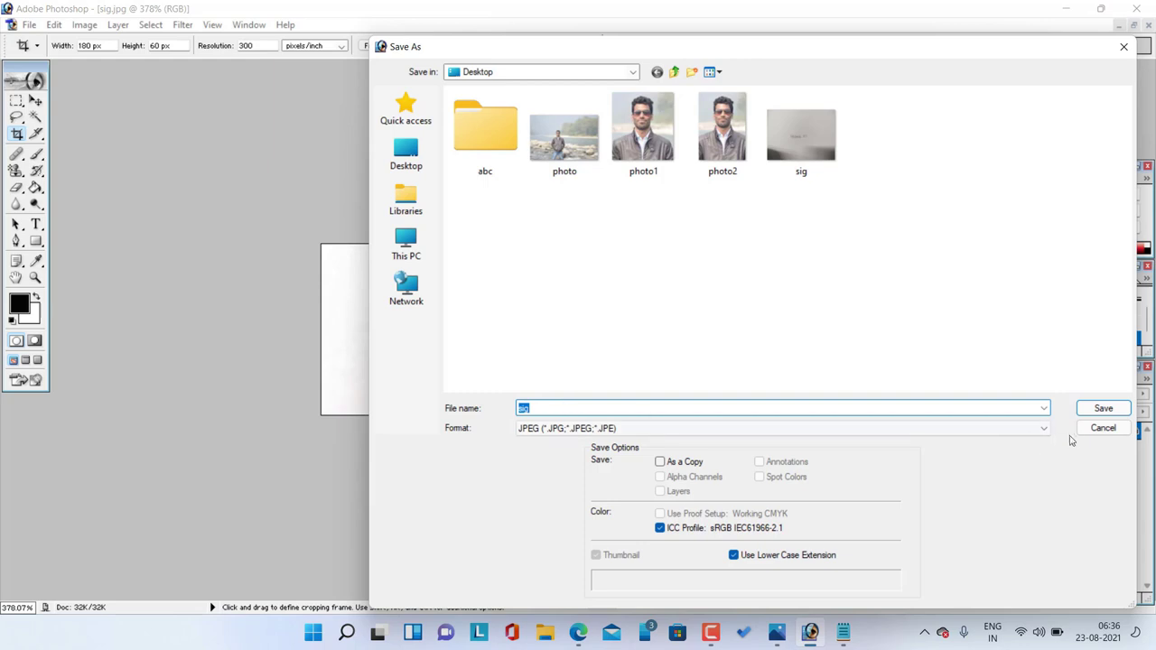
left_click_drag(1104, 409, 547, 407)
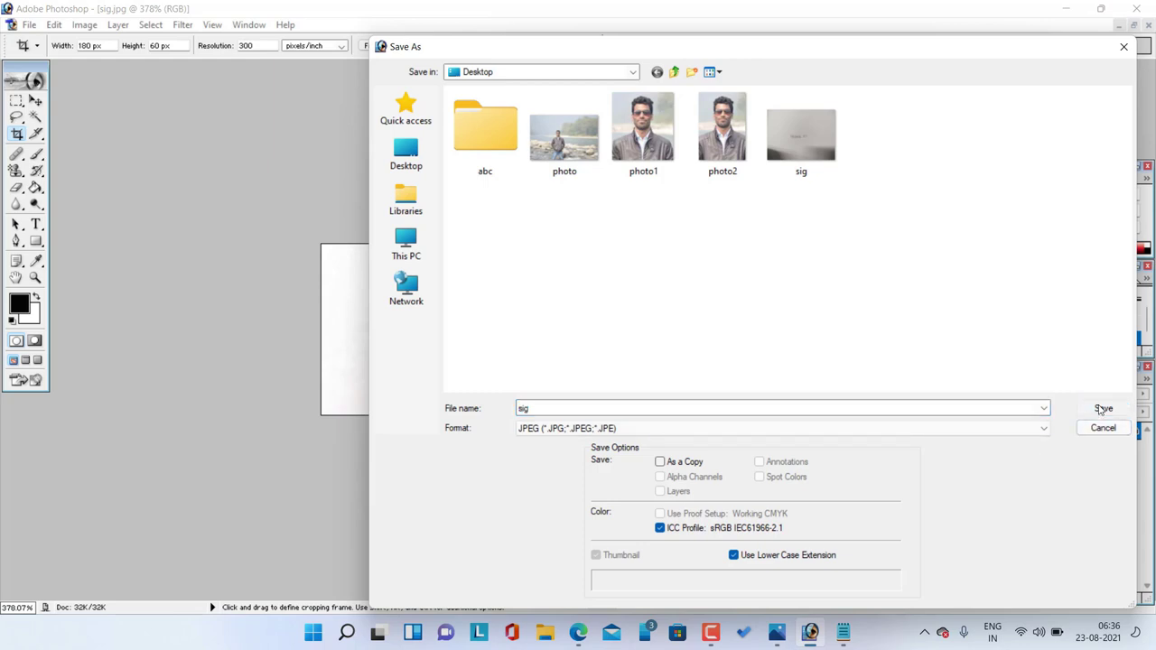
double_click(548, 407)
type("1")
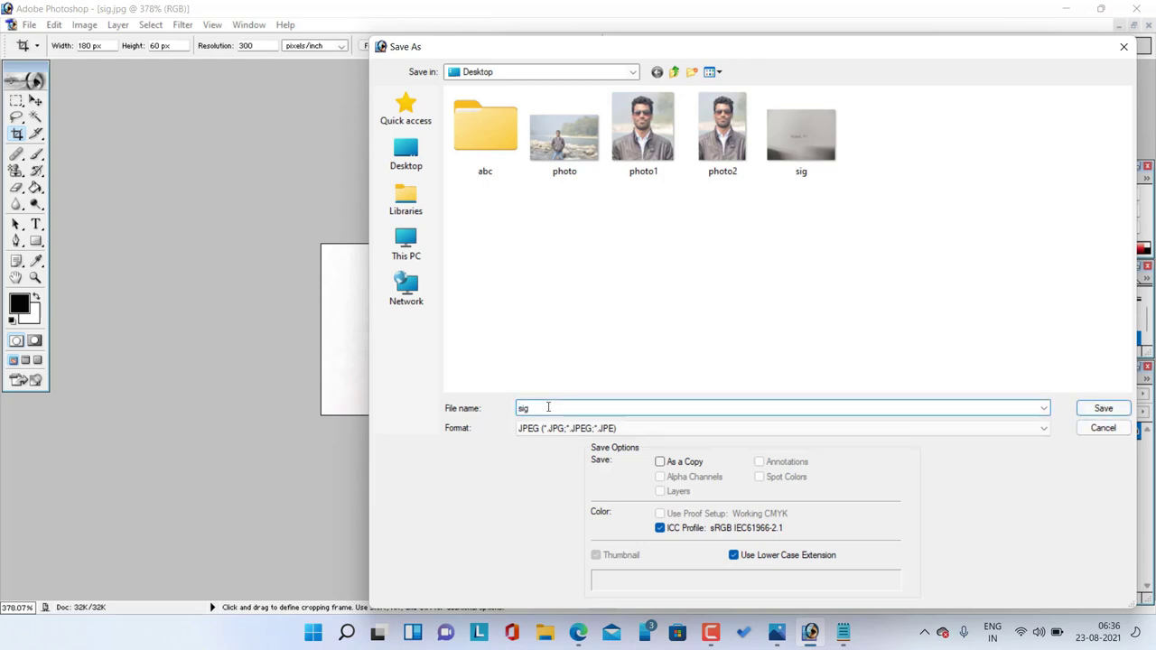
left_click(1095, 412)
left_click(686, 215)
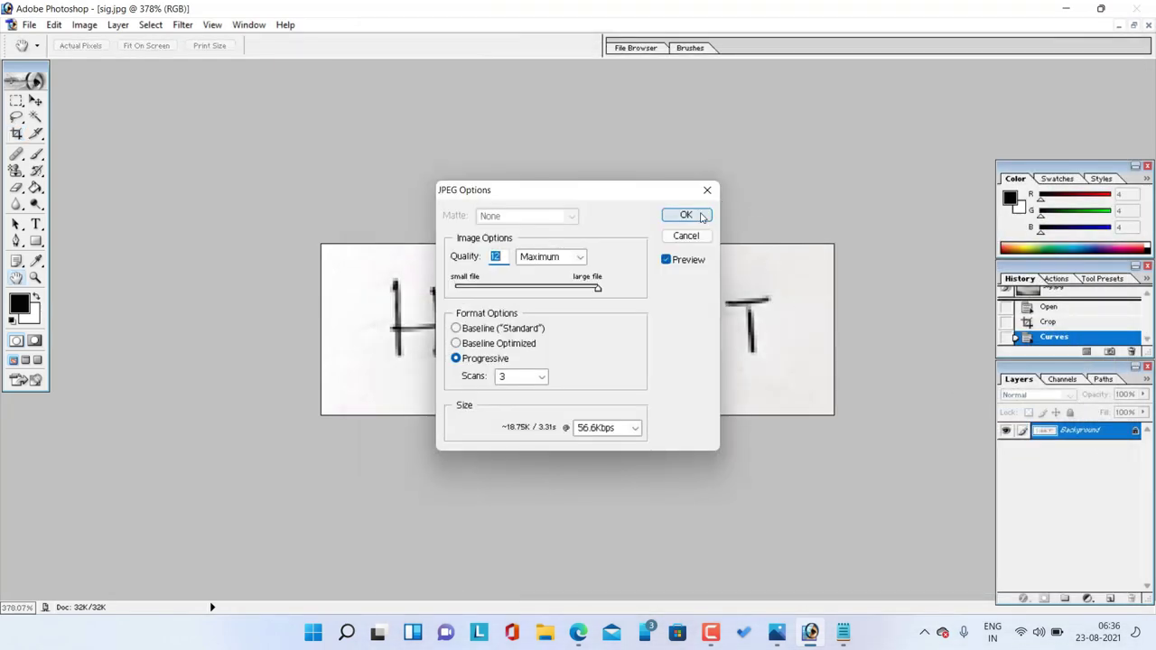
Step: Close the signature image and minimize Photoshop and the Notepad notes to show the desktop
left_click(1149, 27)
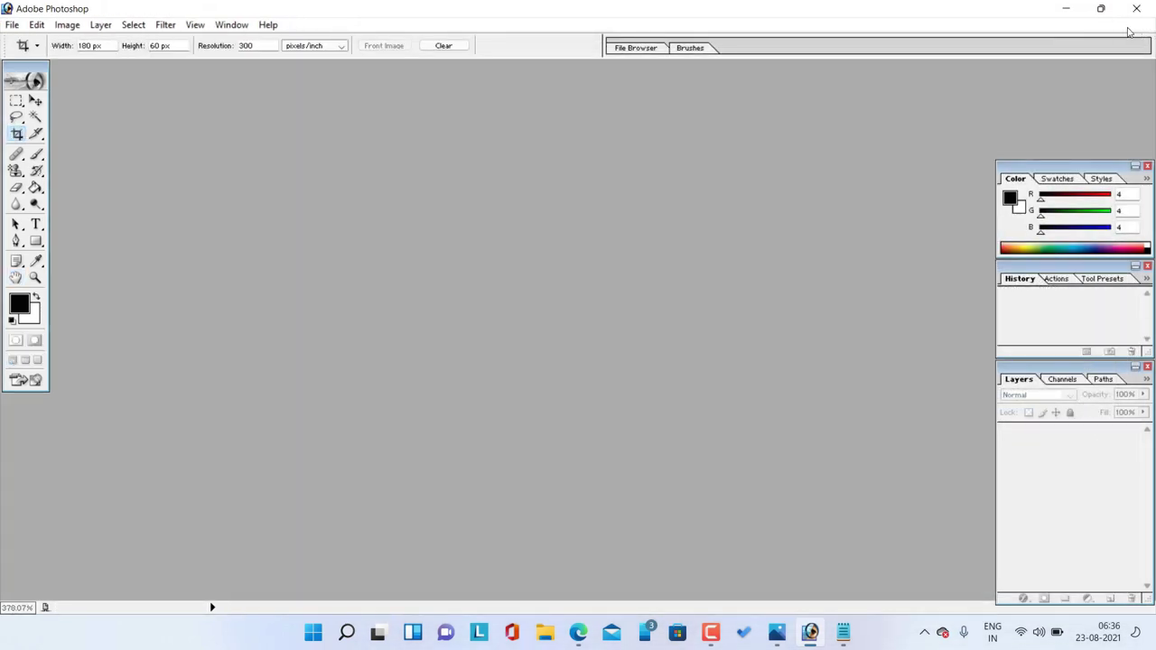
left_click(1066, 9)
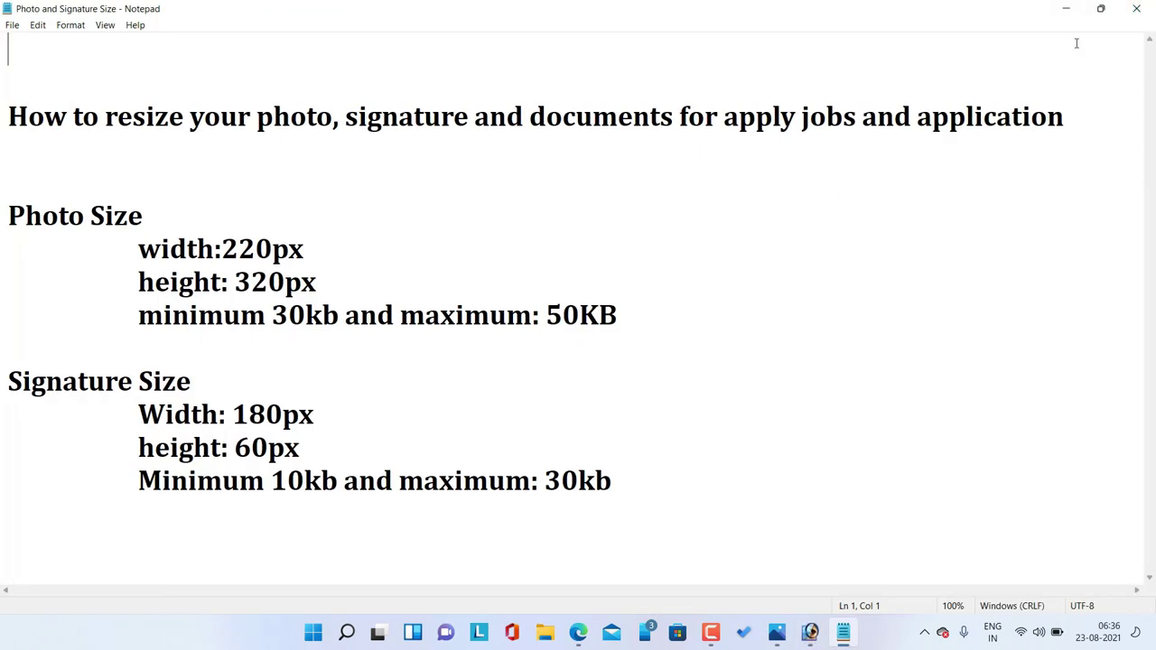
left_click(1066, 8)
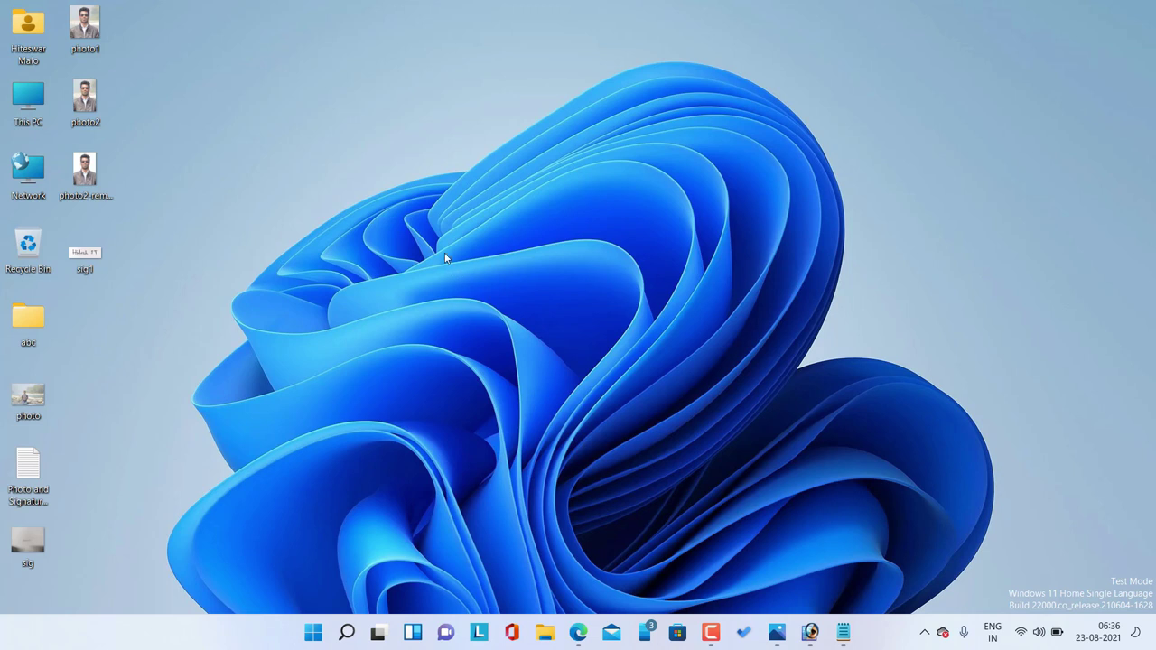
Step: Preview photo2-removebg-preview in Photos, close it, then open it again
left_click(90, 178)
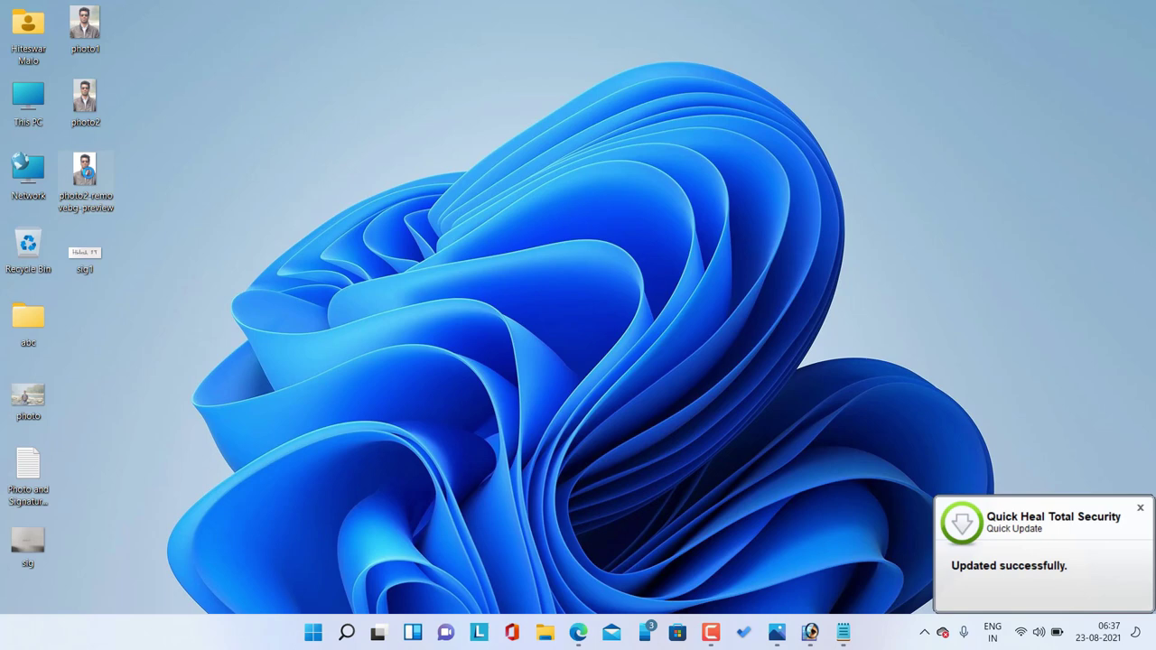
double_click(91, 164)
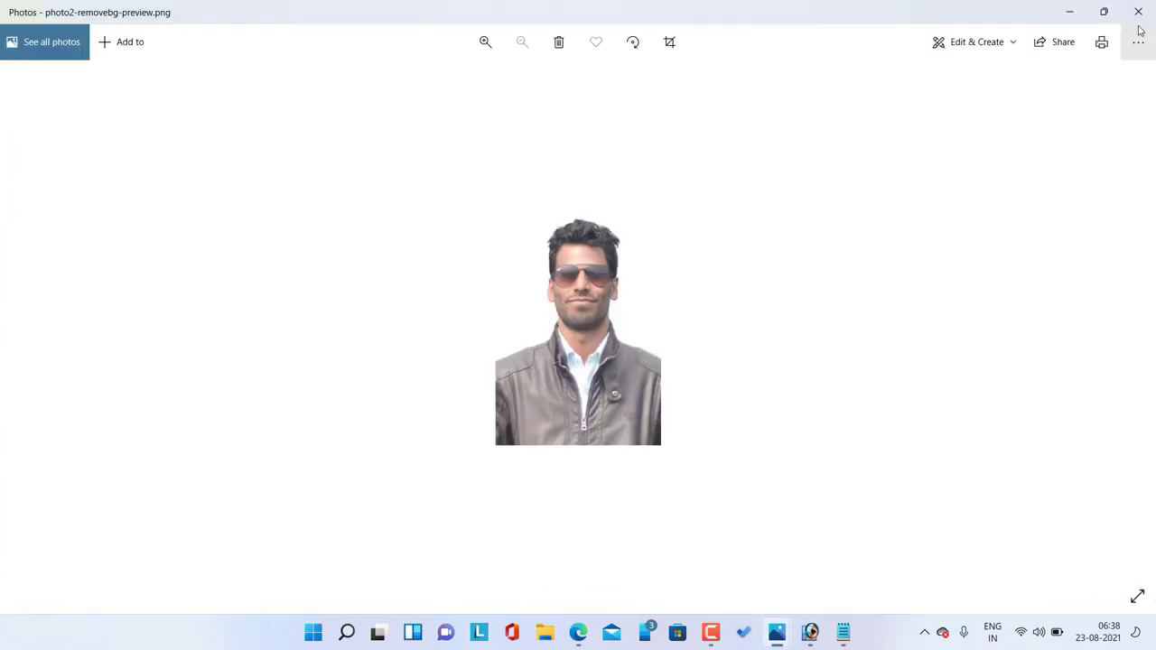
left_click(1138, 13)
double_click(81, 169)
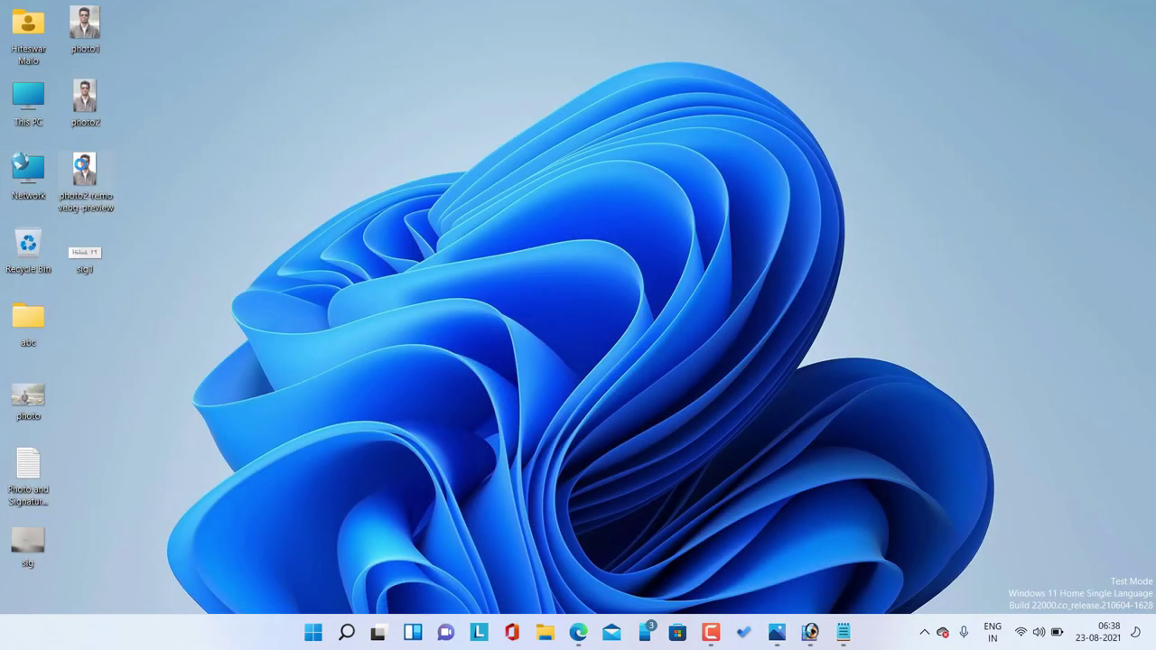
Step: Check photo2-removebg-preview's properties (90.0 KB PNG), then close Notepad and the Properties dialog
right_click(83, 168)
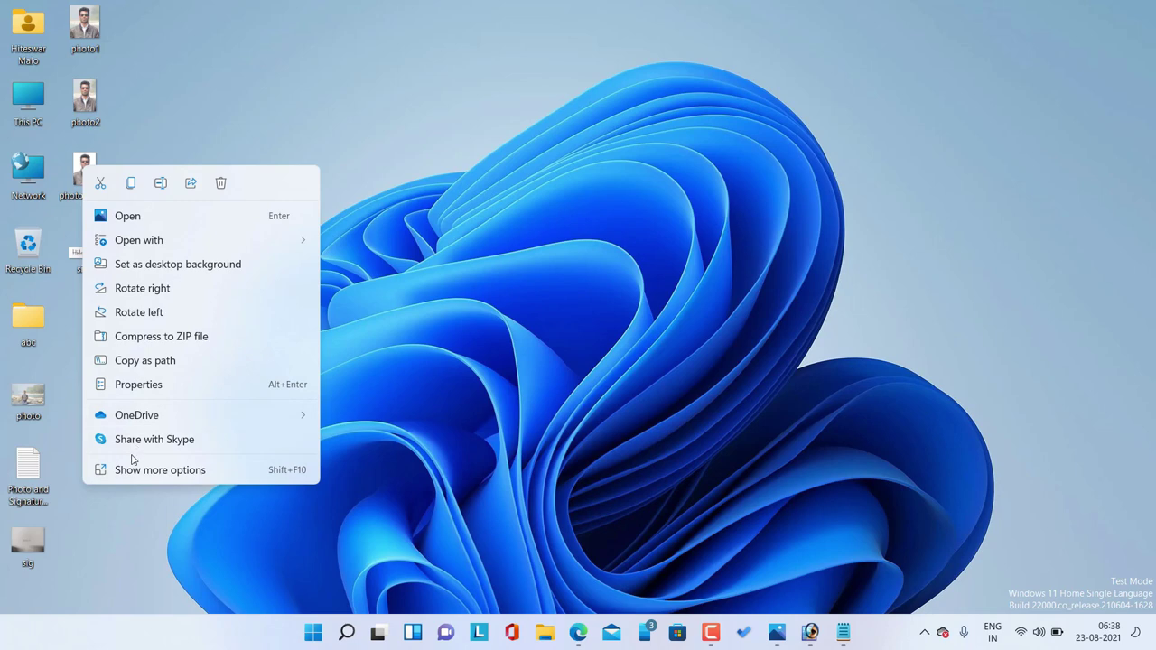
left_click(138, 384)
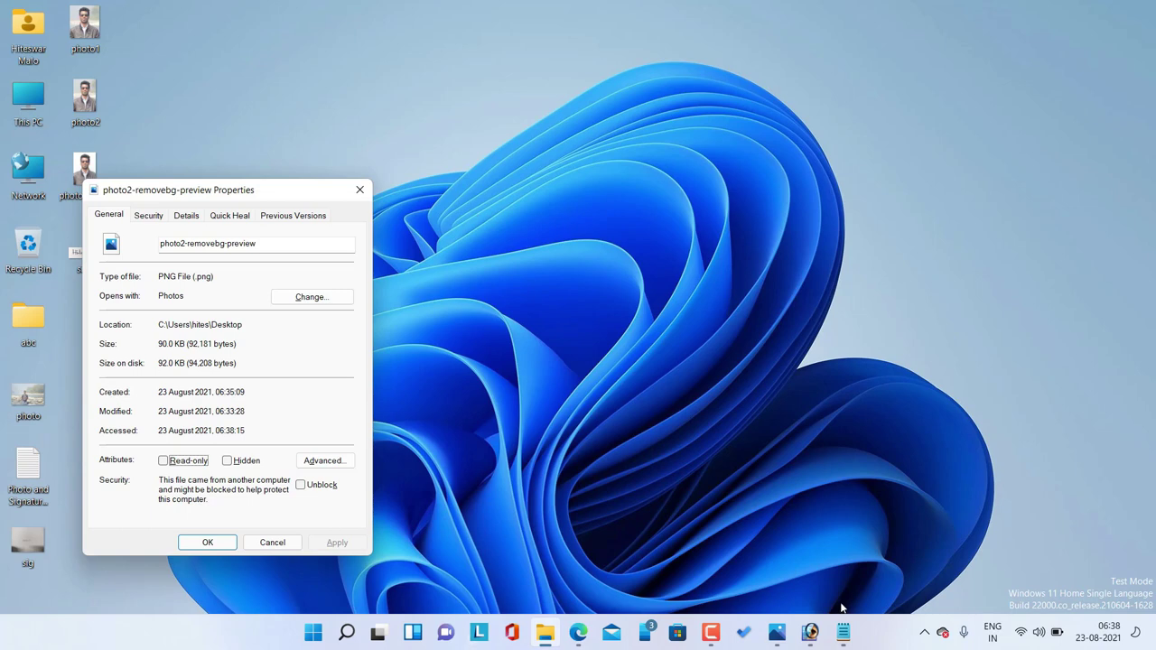
left_click(843, 631)
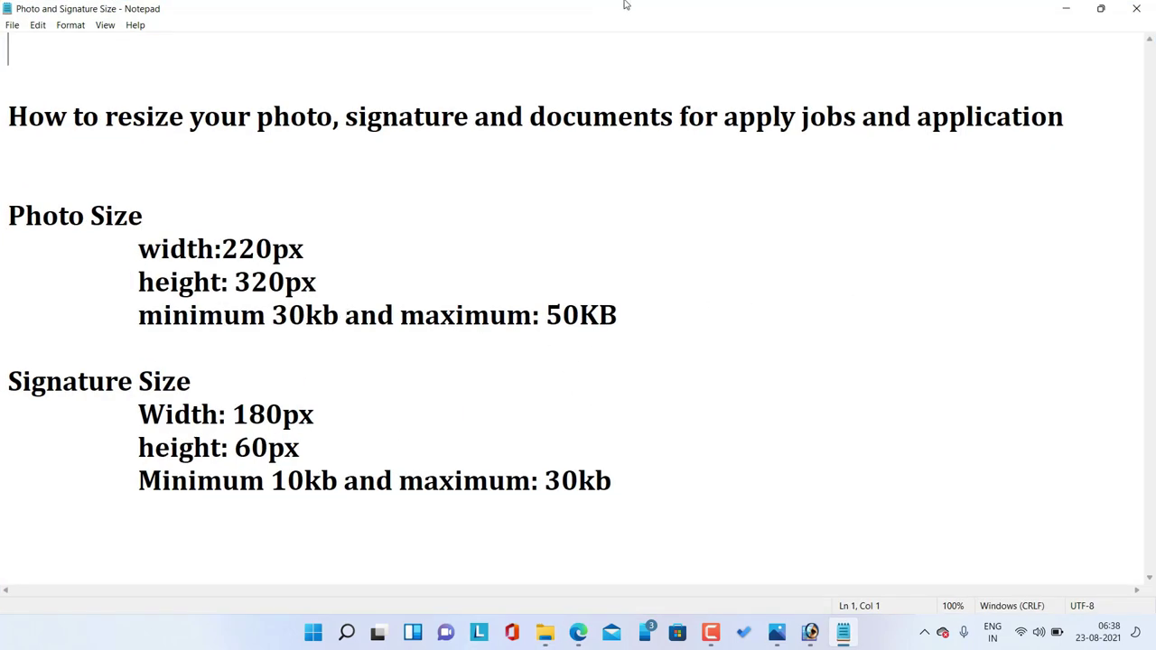
left_click(1138, 9)
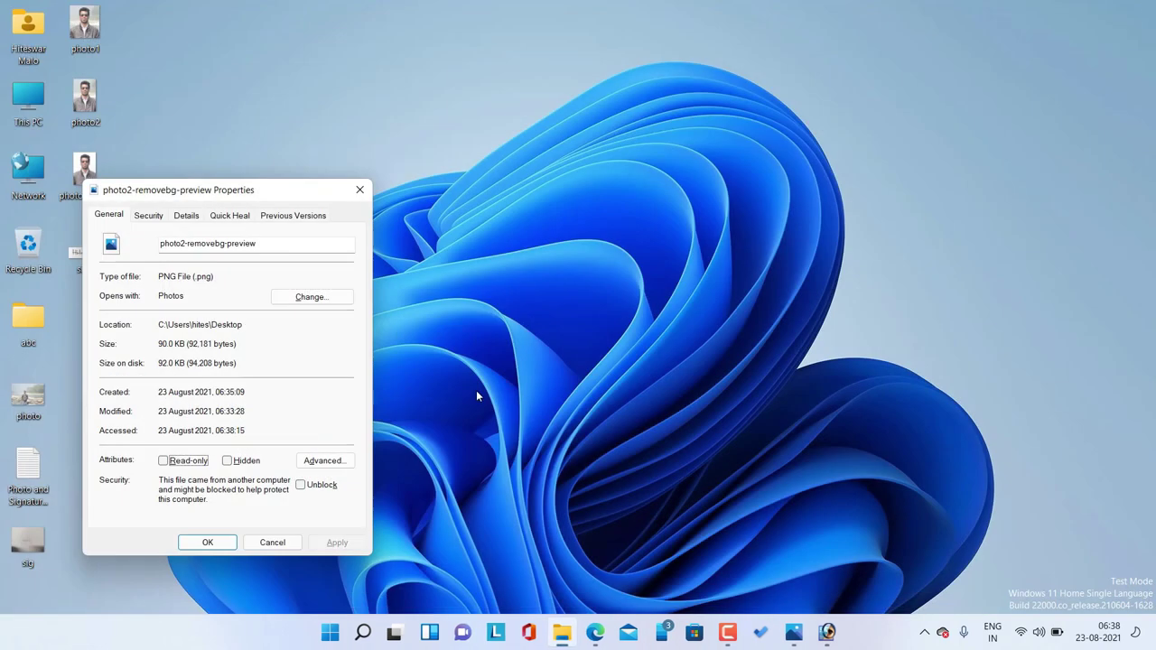
left_click(262, 542)
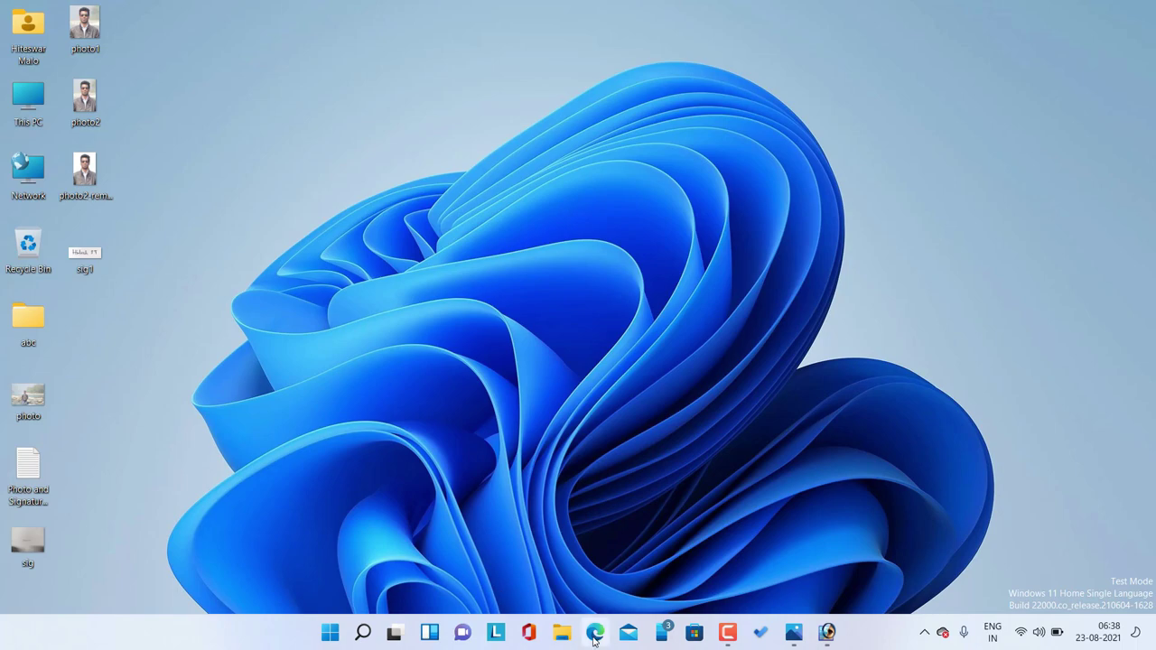
Step: In a new Edge tab, search Google for 'image resizer 4u'
mouse_move(595, 632)
left_click(596, 533)
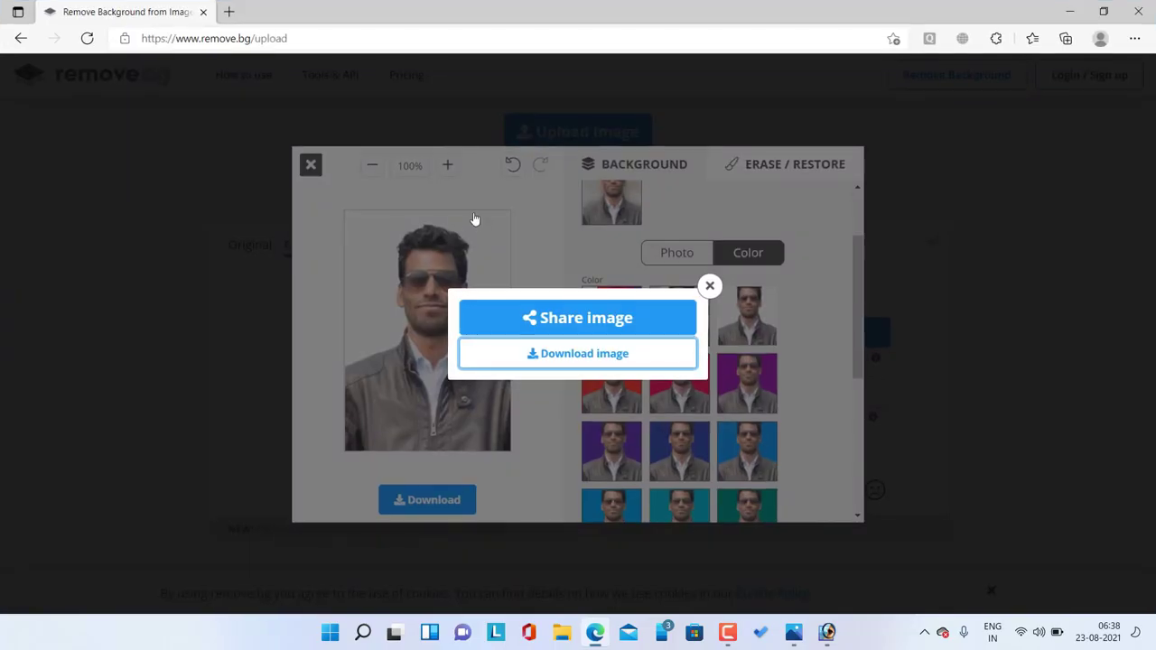
left_click(231, 12)
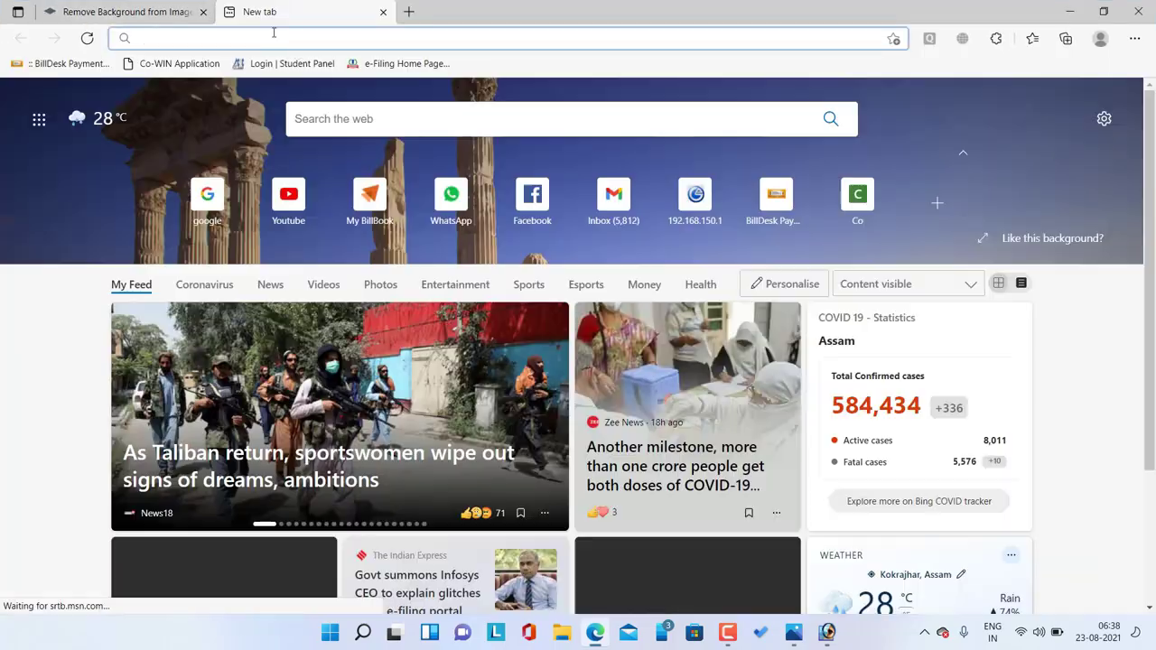
left_click(200, 209)
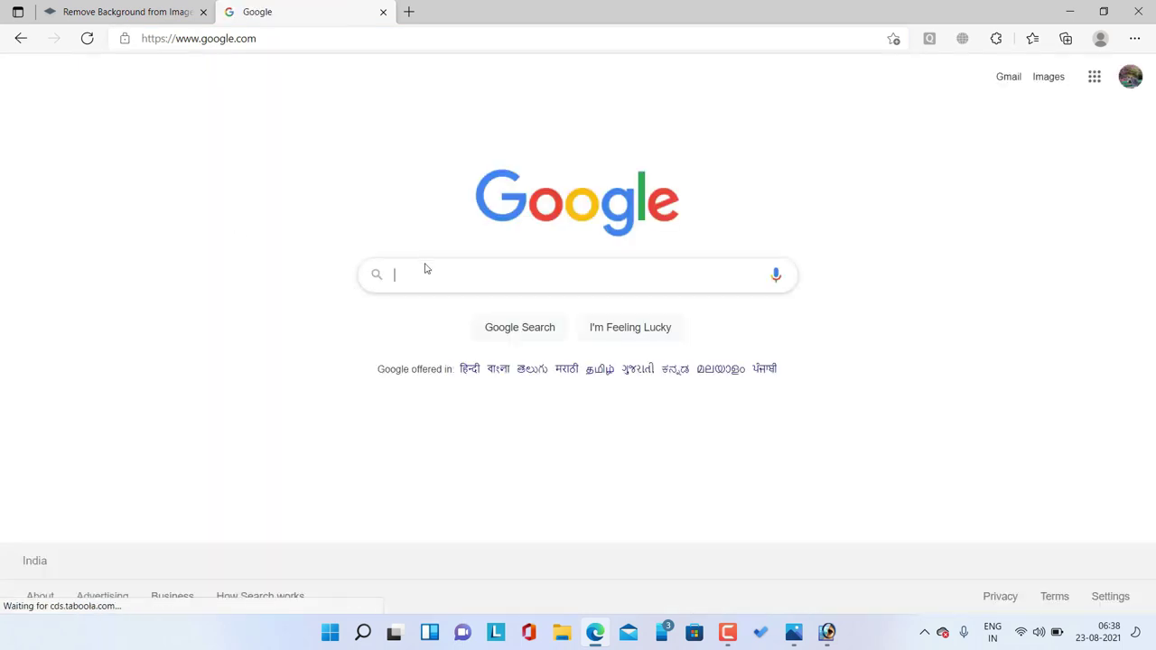
left_click(422, 287)
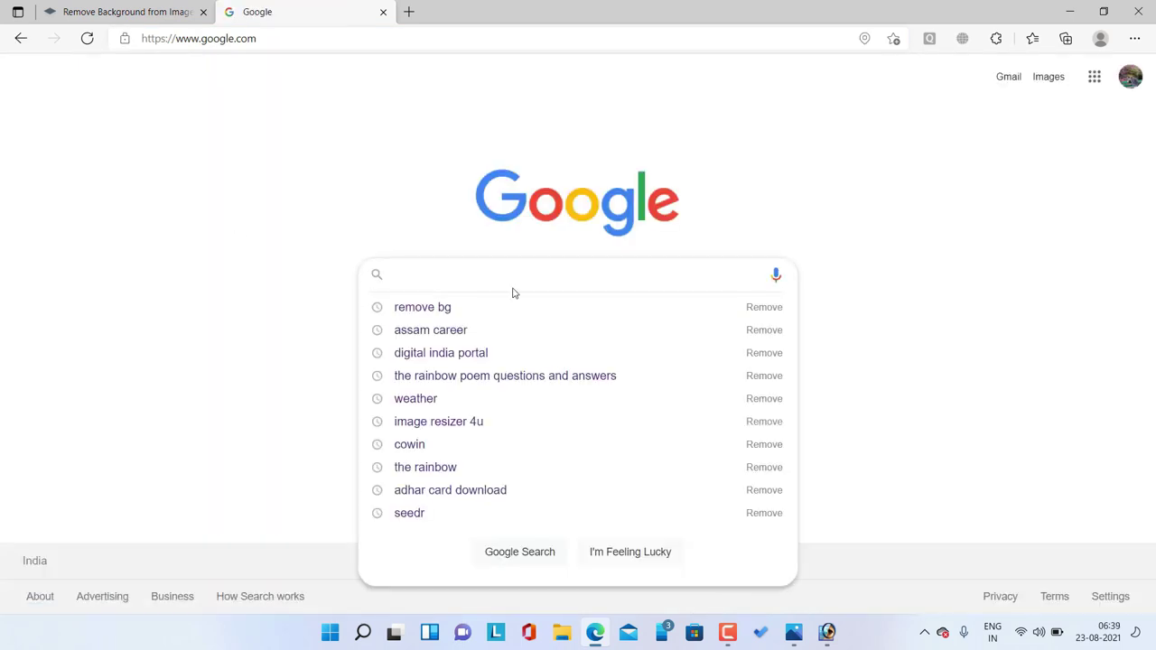
type("image")
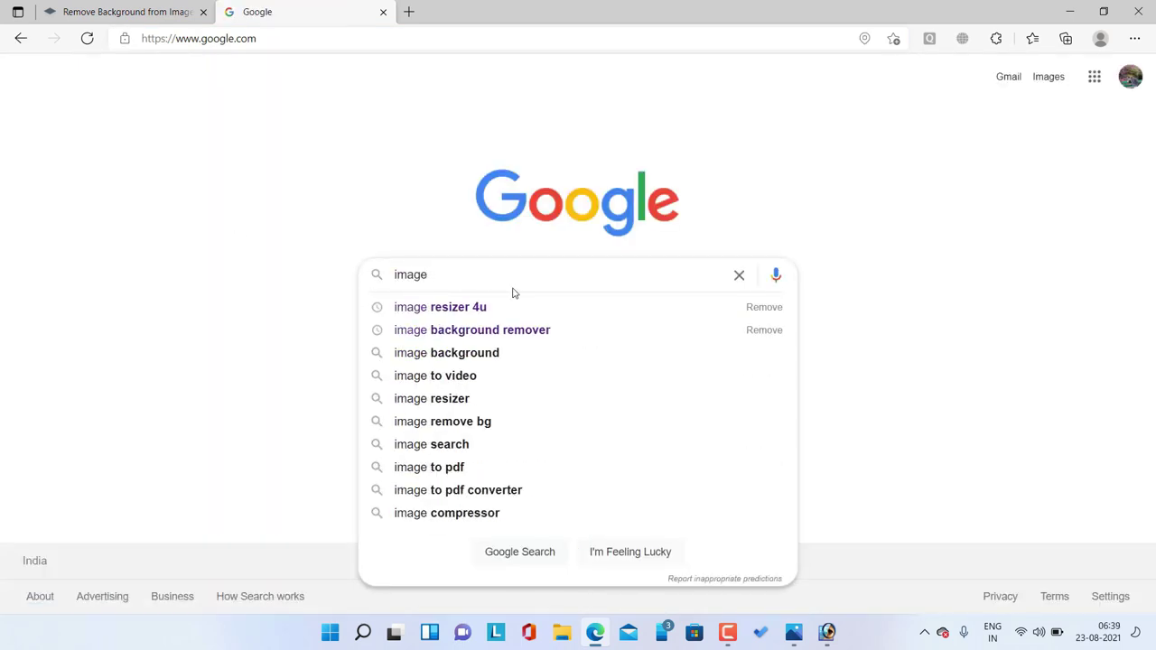
left_click(456, 312)
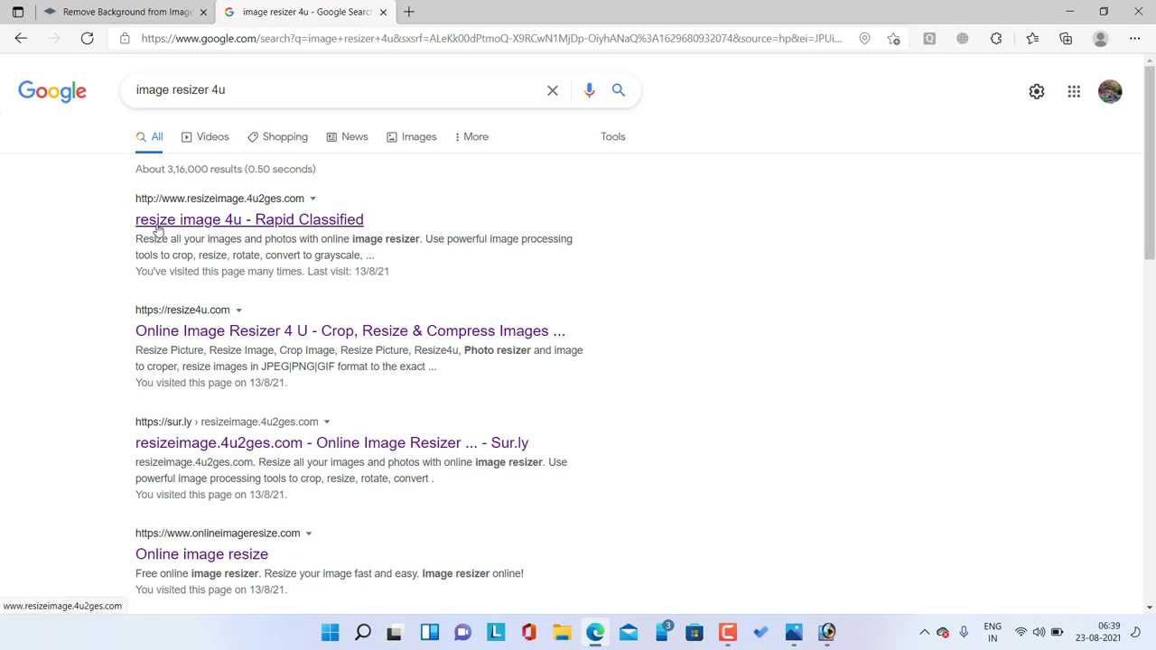
Step: Upload photo2-removebg-preview to the resizer with output size 220 × 320 pixels
left_click(191, 224)
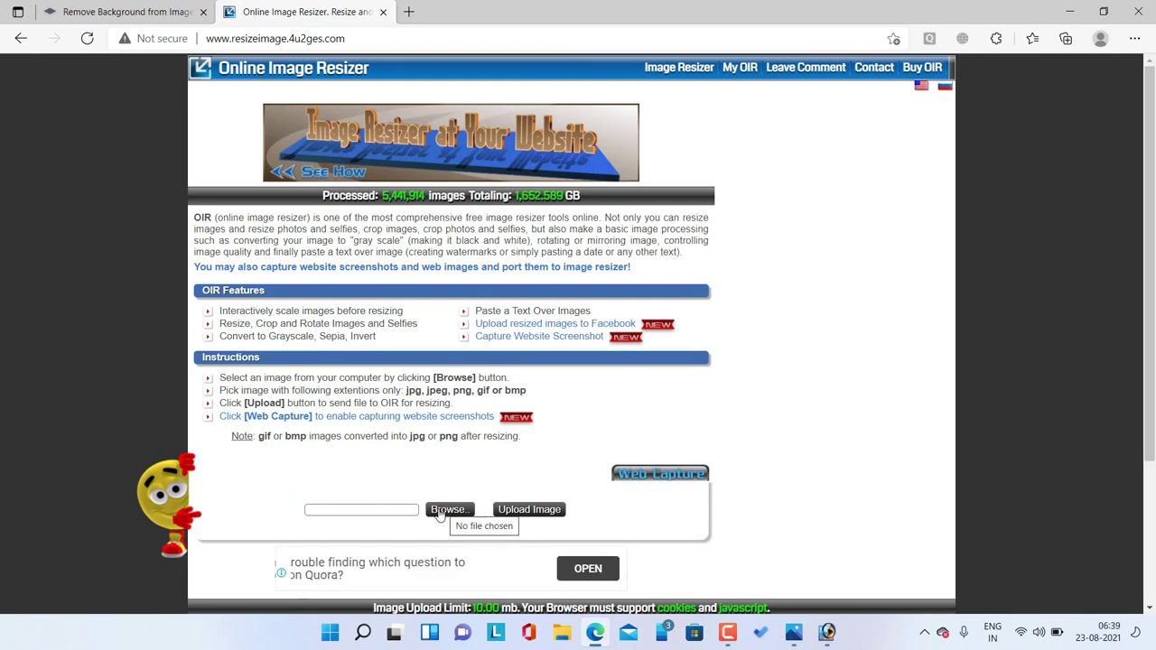
left_click(452, 512)
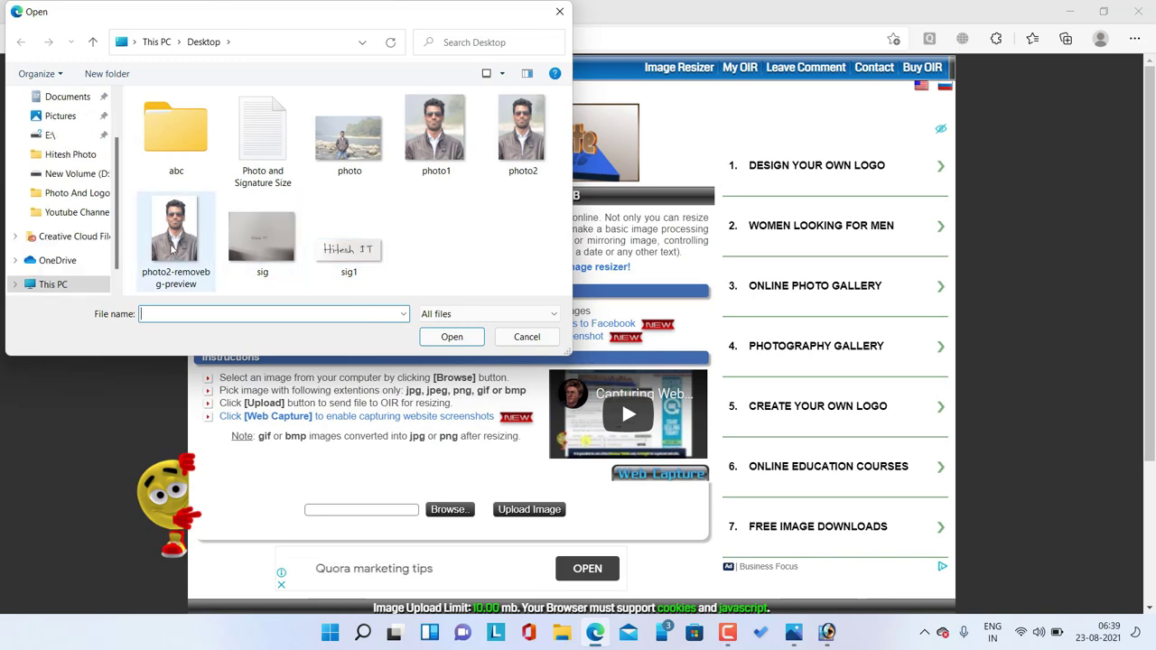
double_click(176, 235)
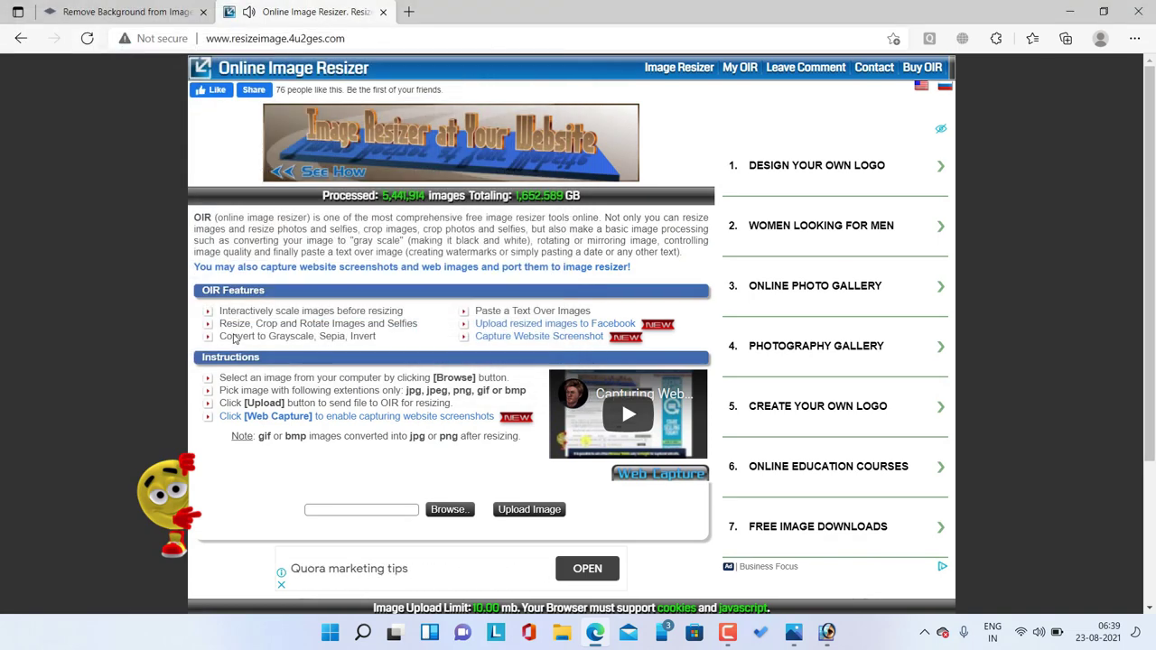
left_click(549, 514)
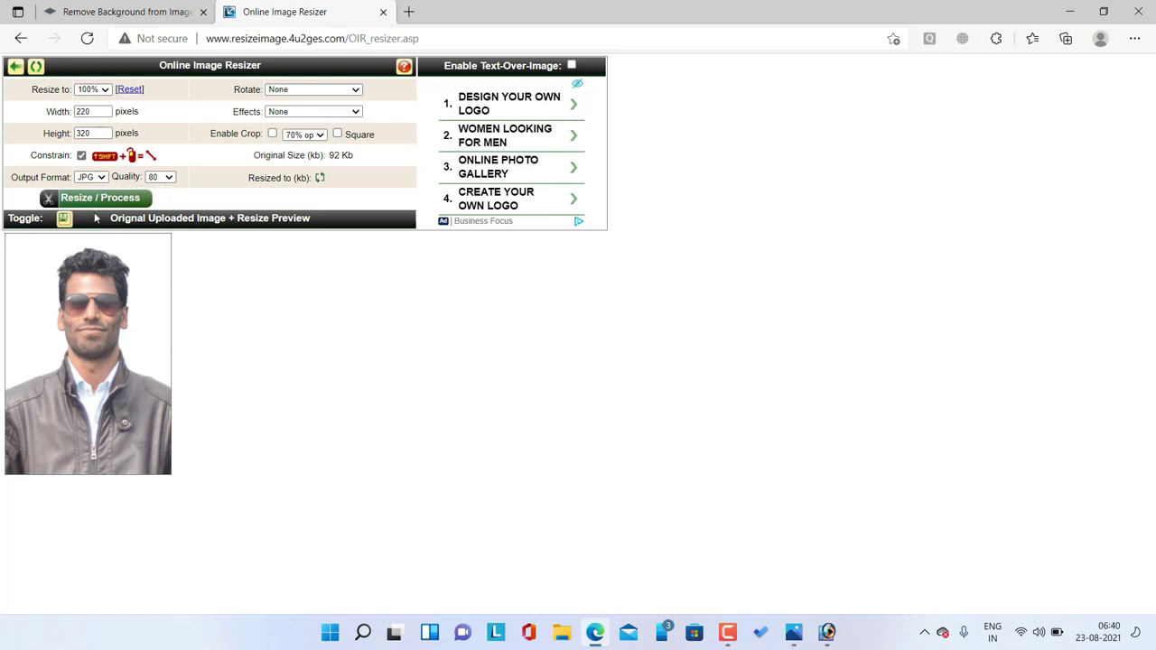
Step: Resize the portrait, then reprocess it at JPEG quality 100
left_click(110, 204)
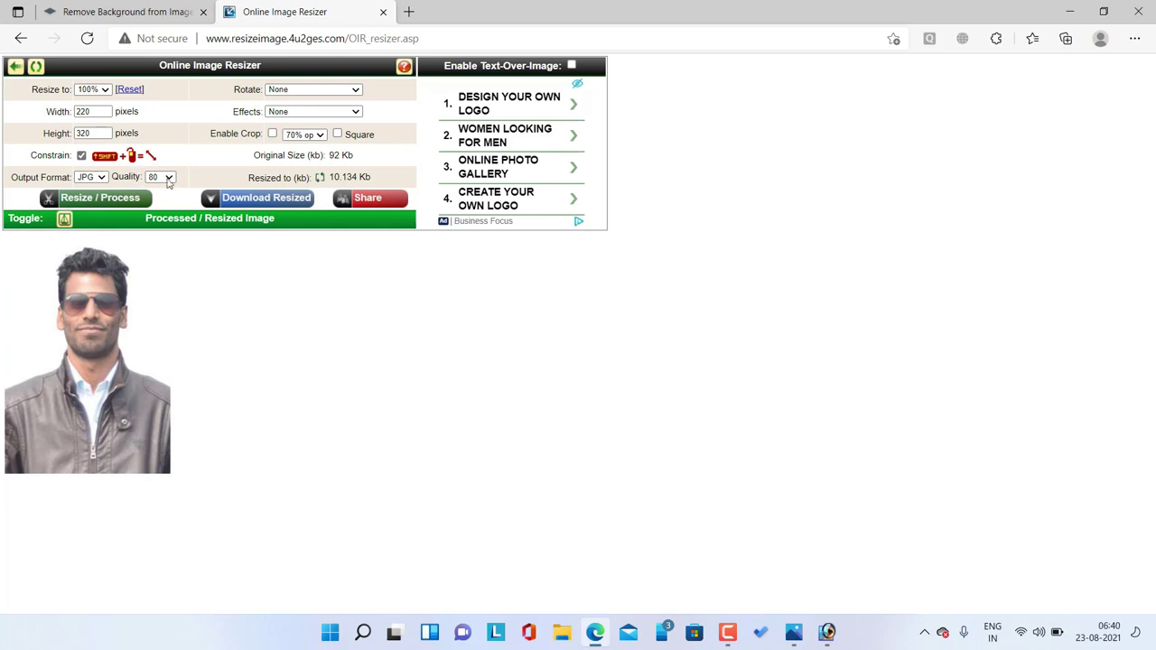
left_click(168, 178)
left_click(155, 190)
left_click(120, 201)
Step: Compare the 92 Kb original with the 37.772 Kb result, download Resized-Q6P7F.jpg, and go back
left_click_drag(254, 159, 356, 162)
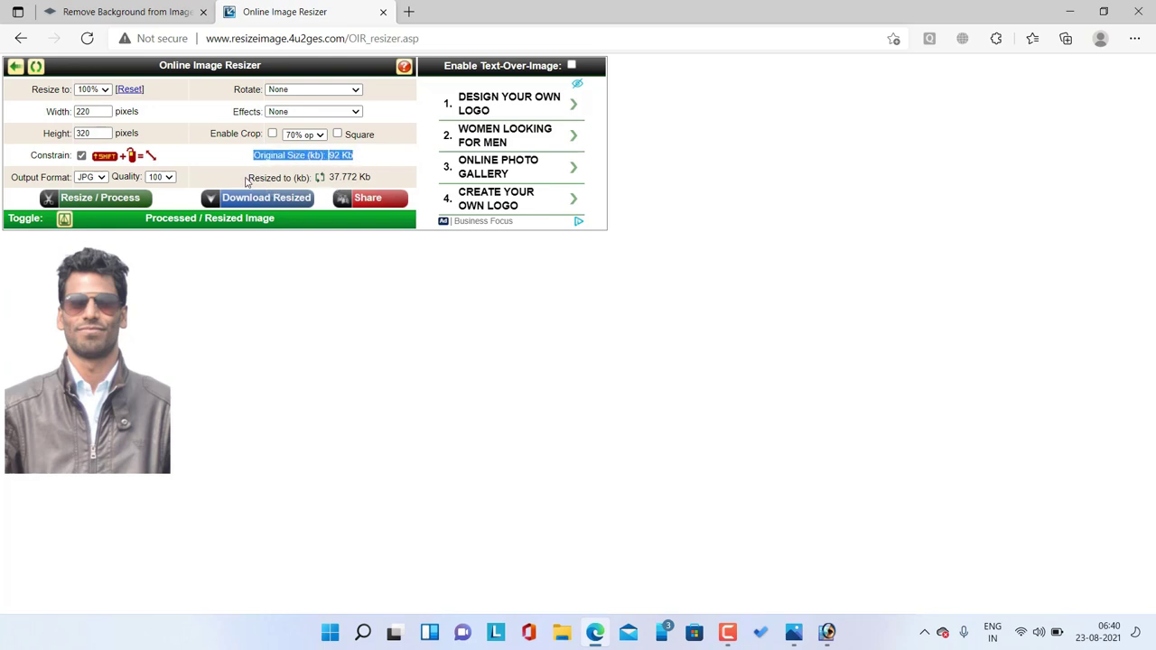
left_click_drag(245, 180, 351, 178)
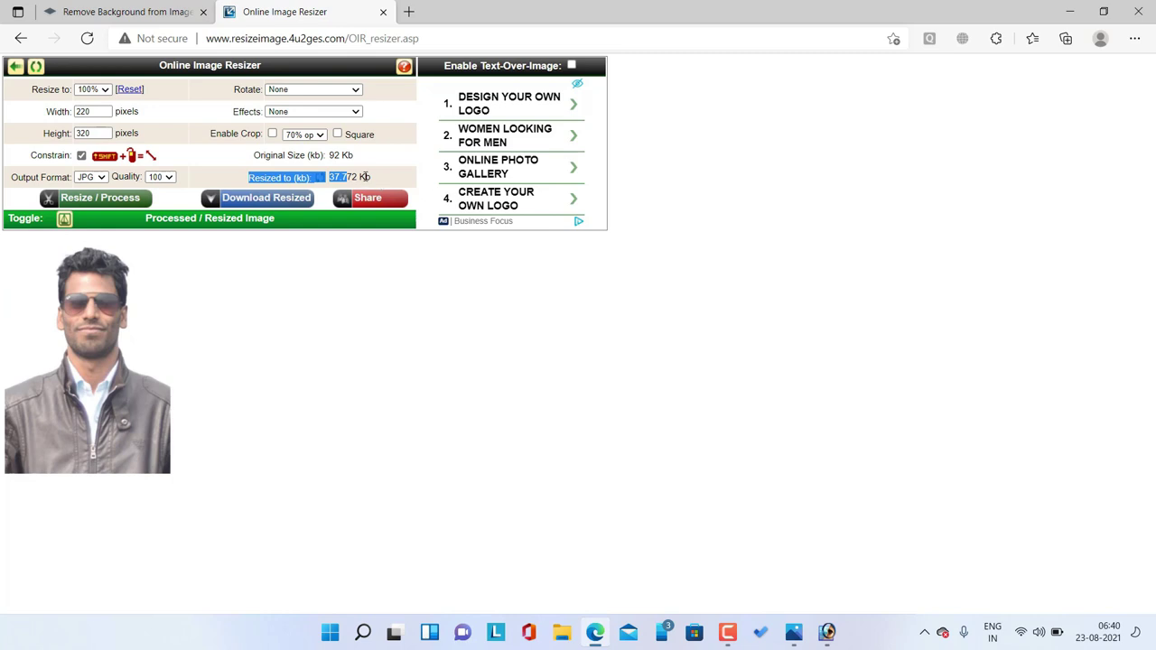
left_click(344, 339)
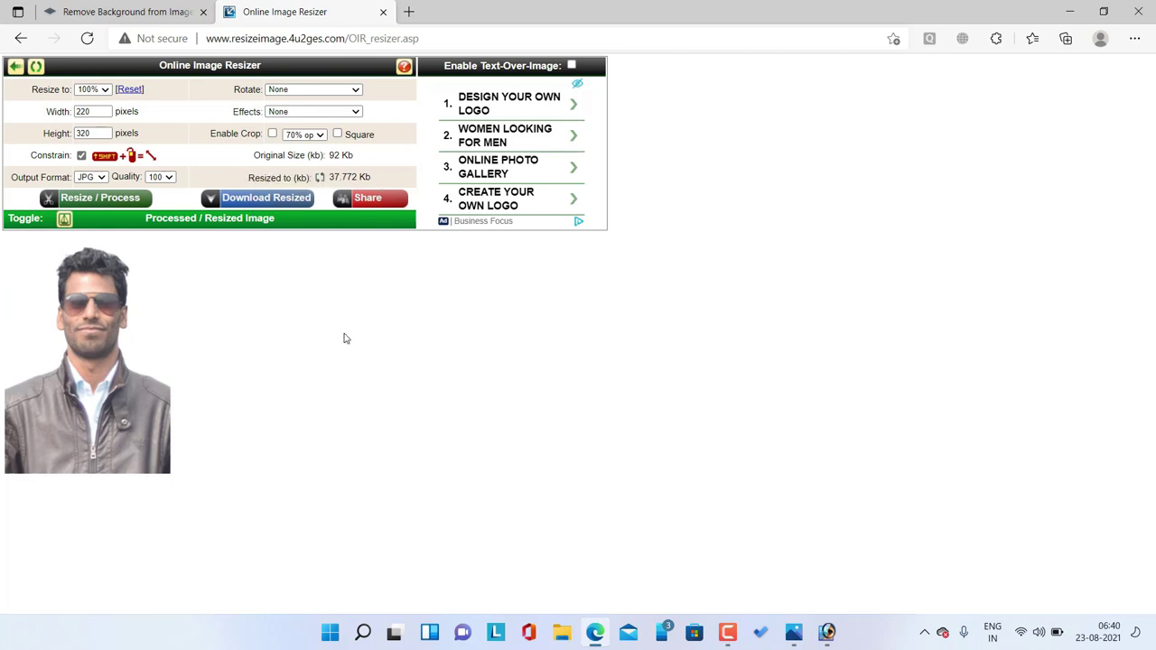
left_click(276, 202)
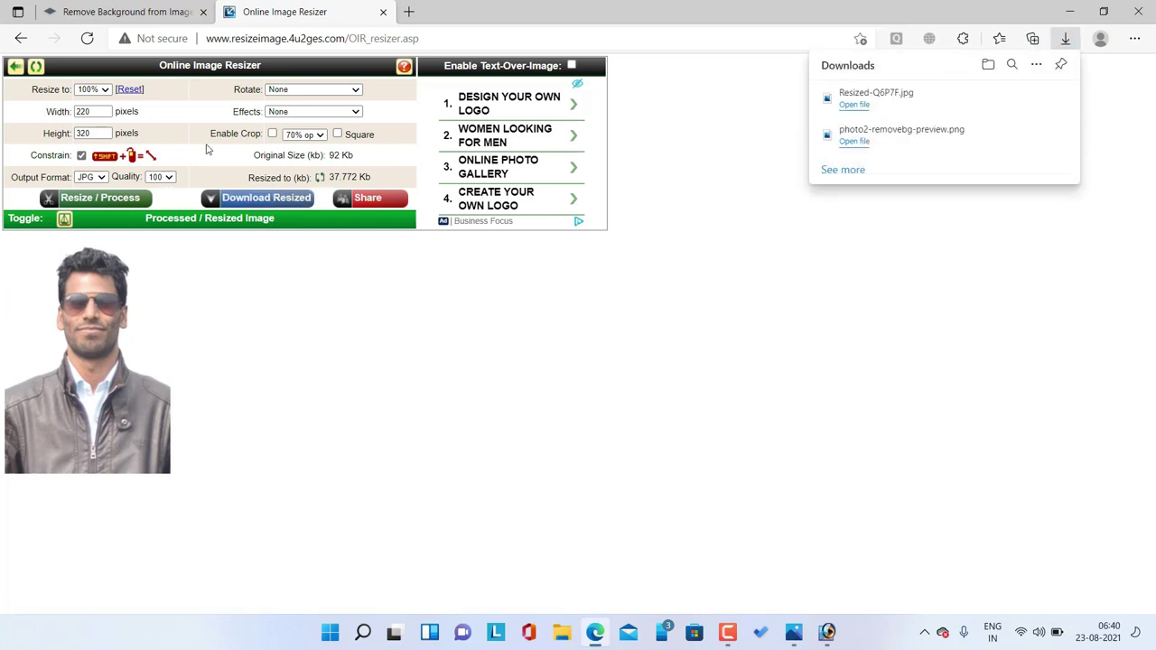
left_click(15, 67)
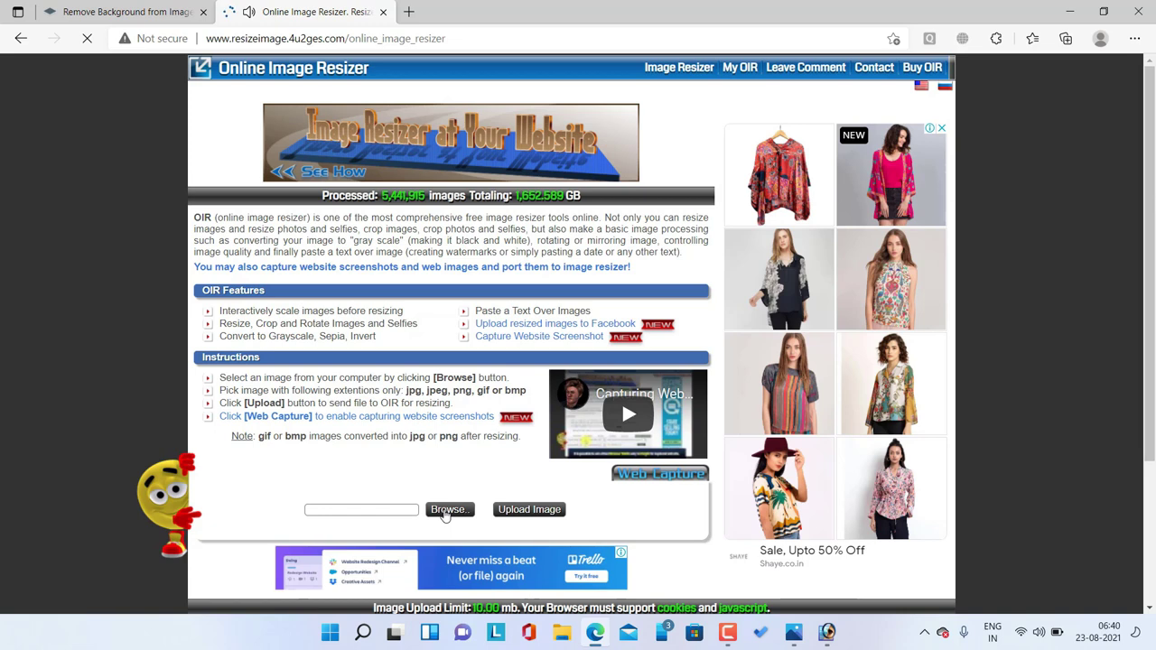
Step: Upload the sig1 signature image with output size 180 × 60 pixels
left_click(444, 515)
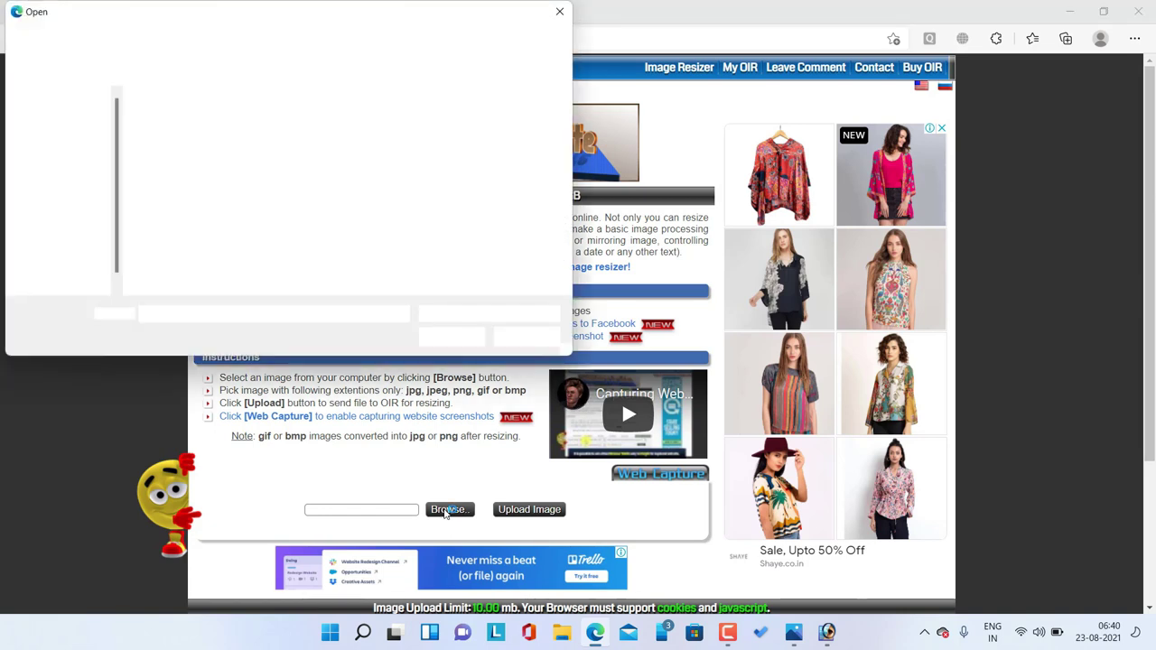
left_click(357, 254)
double_click(357, 254)
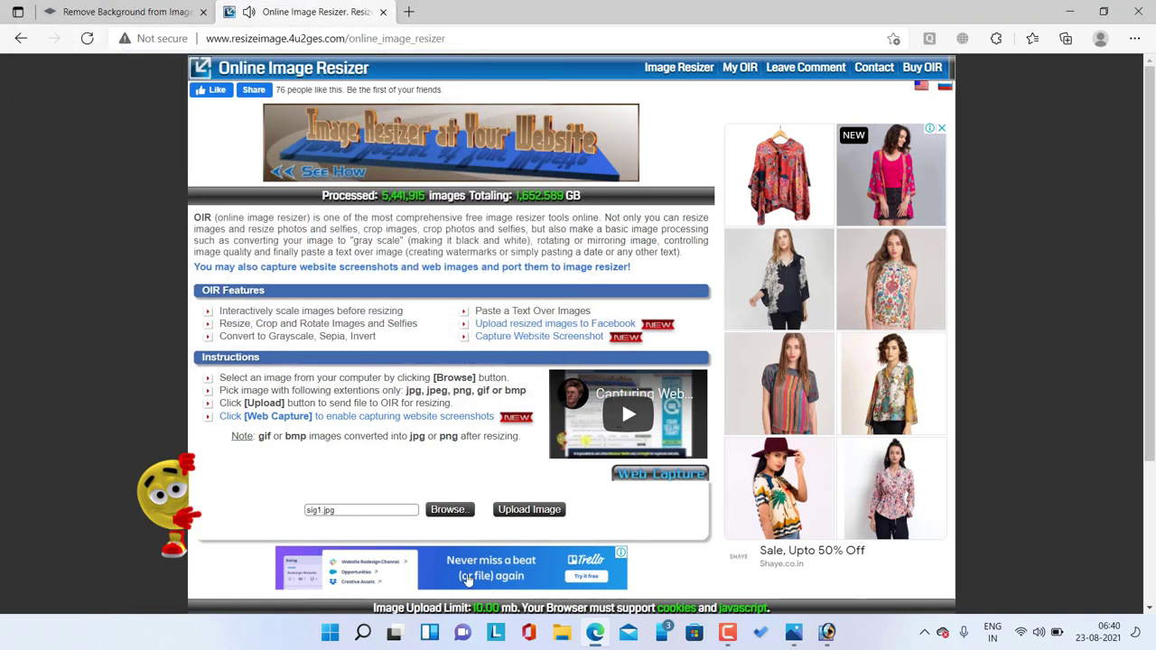
left_click(528, 511)
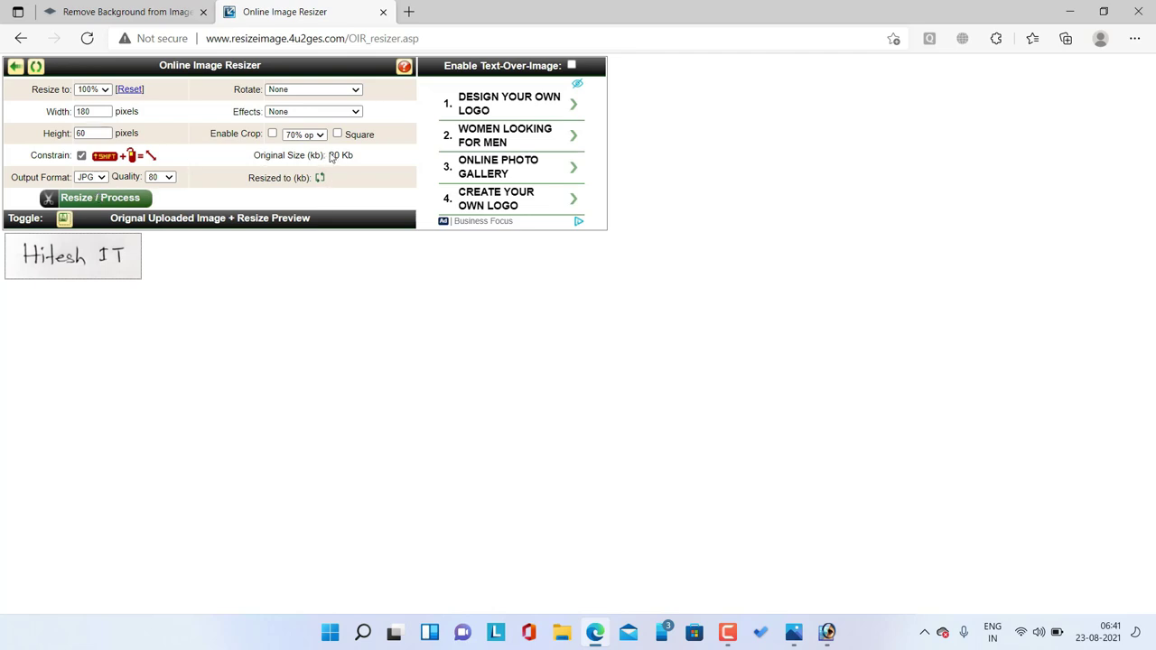
Step: Check the Notepad notes for the signature's 10kb to 30kb size limit
left_click(1070, 10)
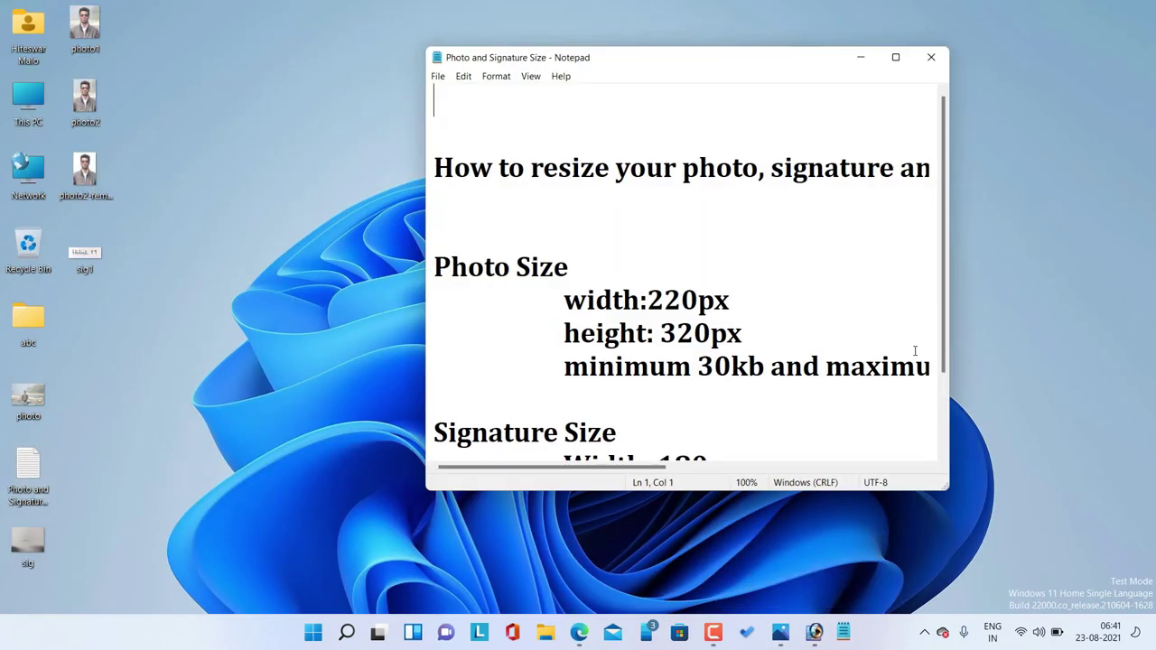
left_click(892, 63)
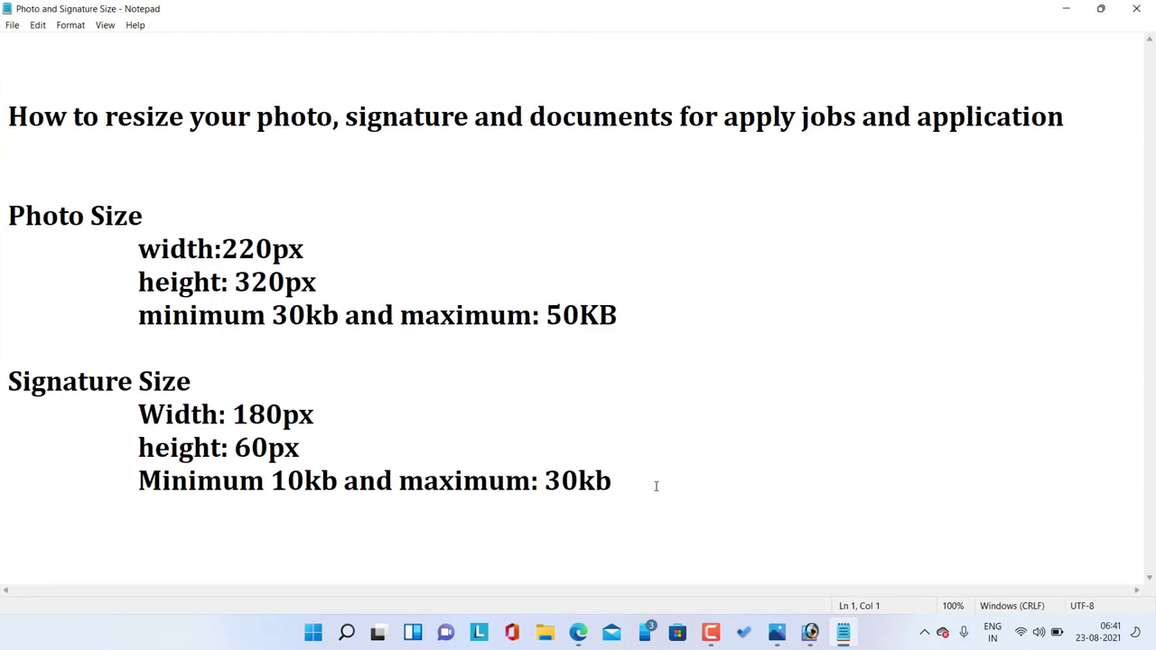
left_click_drag(272, 482, 619, 493)
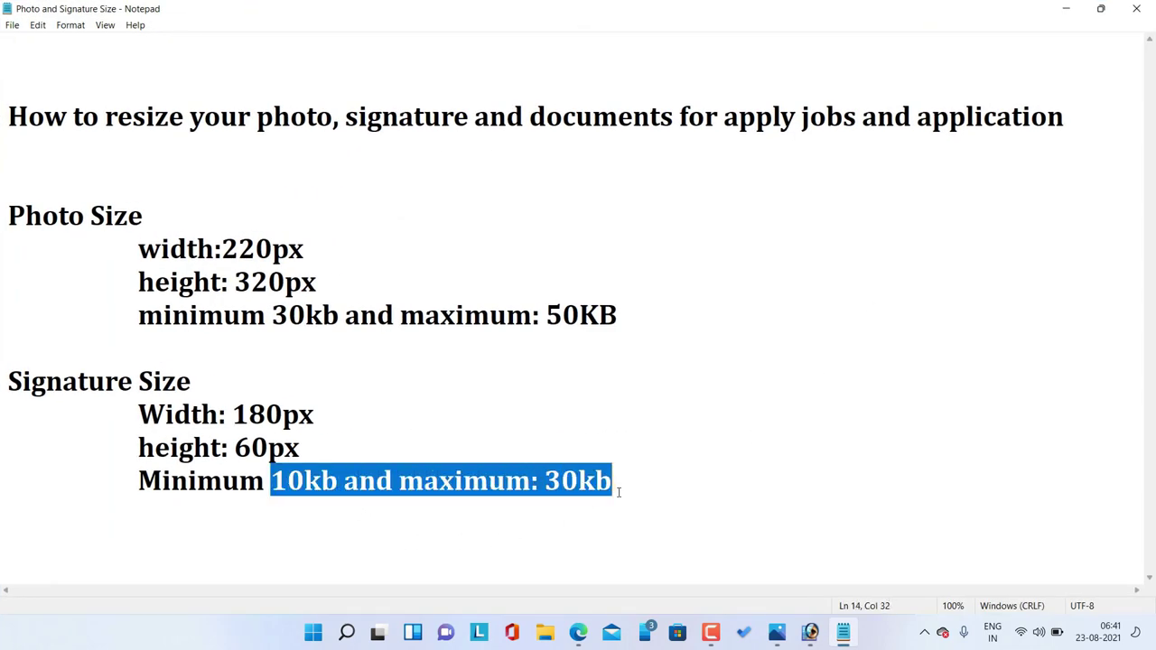
left_click(461, 462)
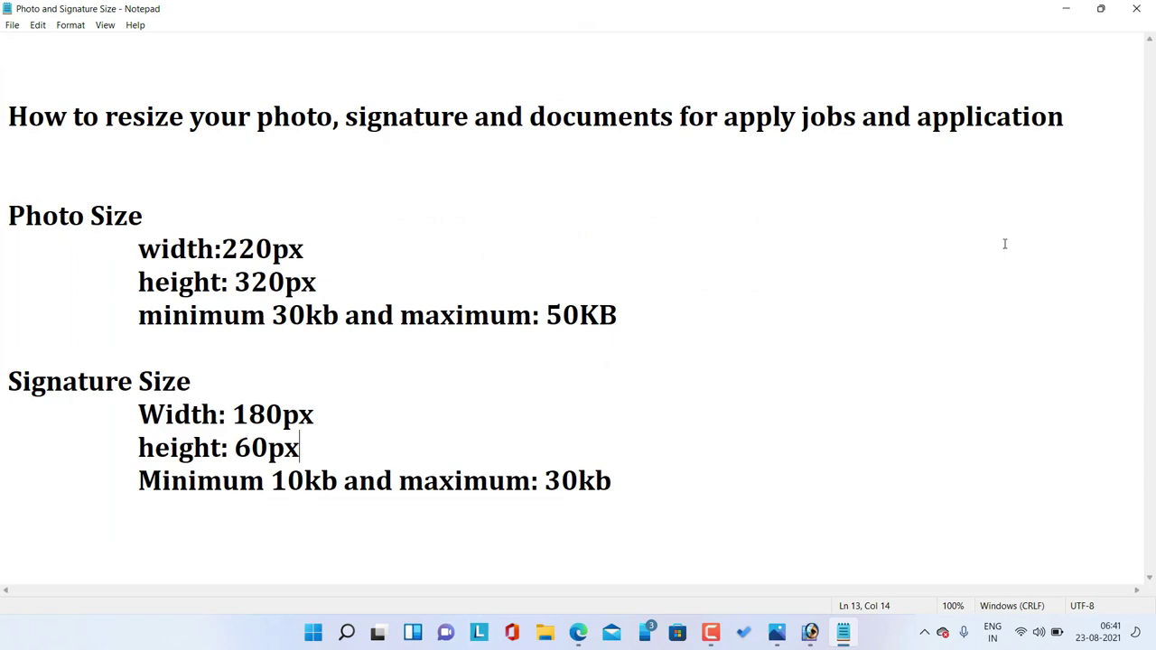
left_click(1070, 13)
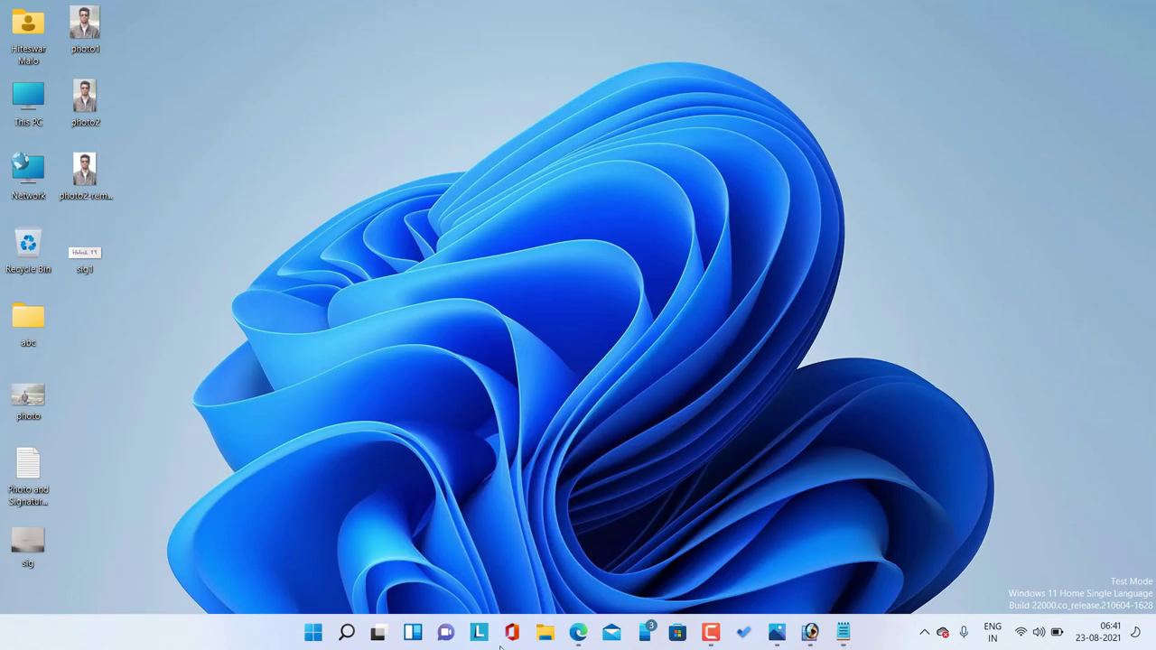
Step: Process the signature at JPEG quality 100 to 7.885 Kb, then close Photoshop
left_click(810, 633)
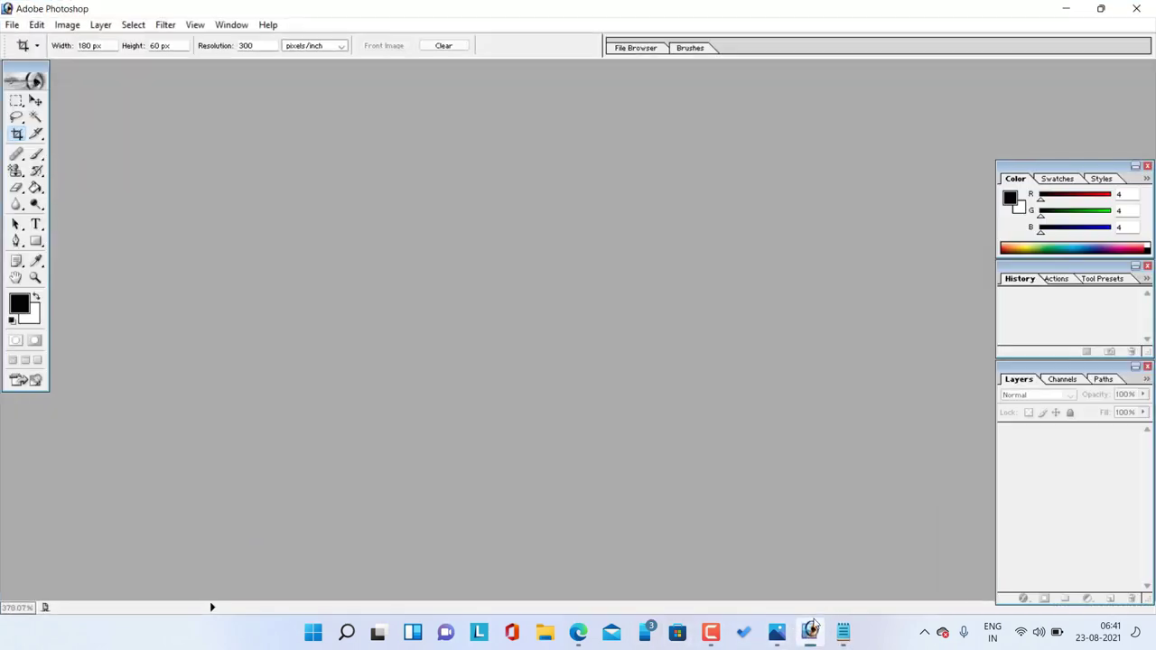
left_click(578, 632)
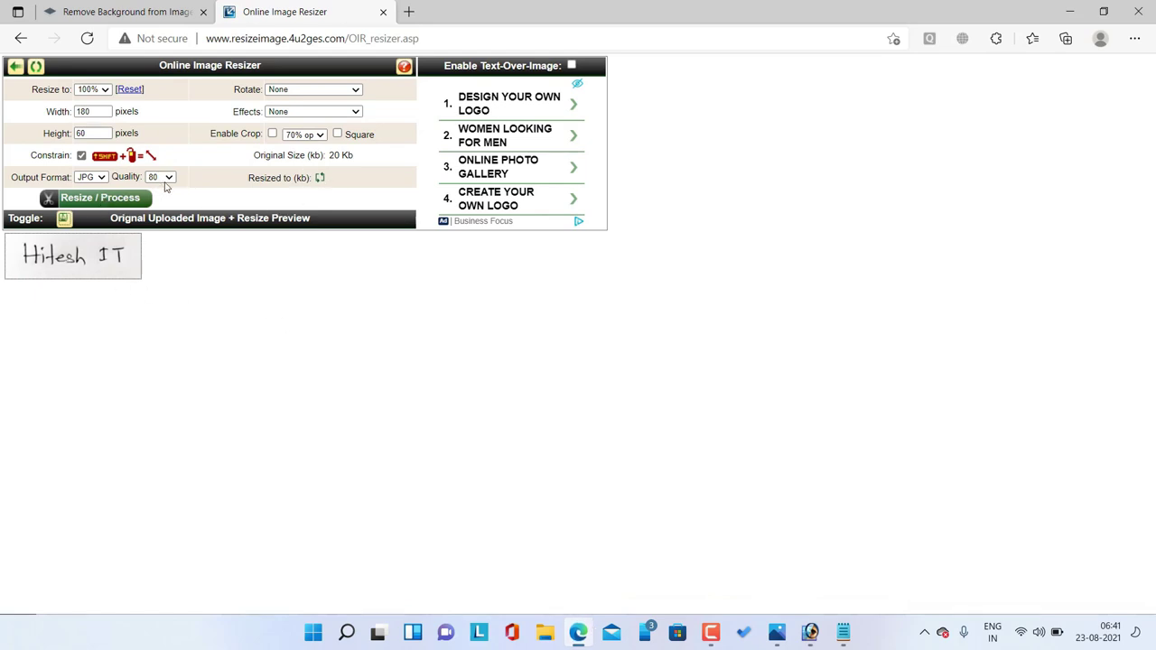
left_click(166, 178)
left_click(164, 190)
left_click(111, 201)
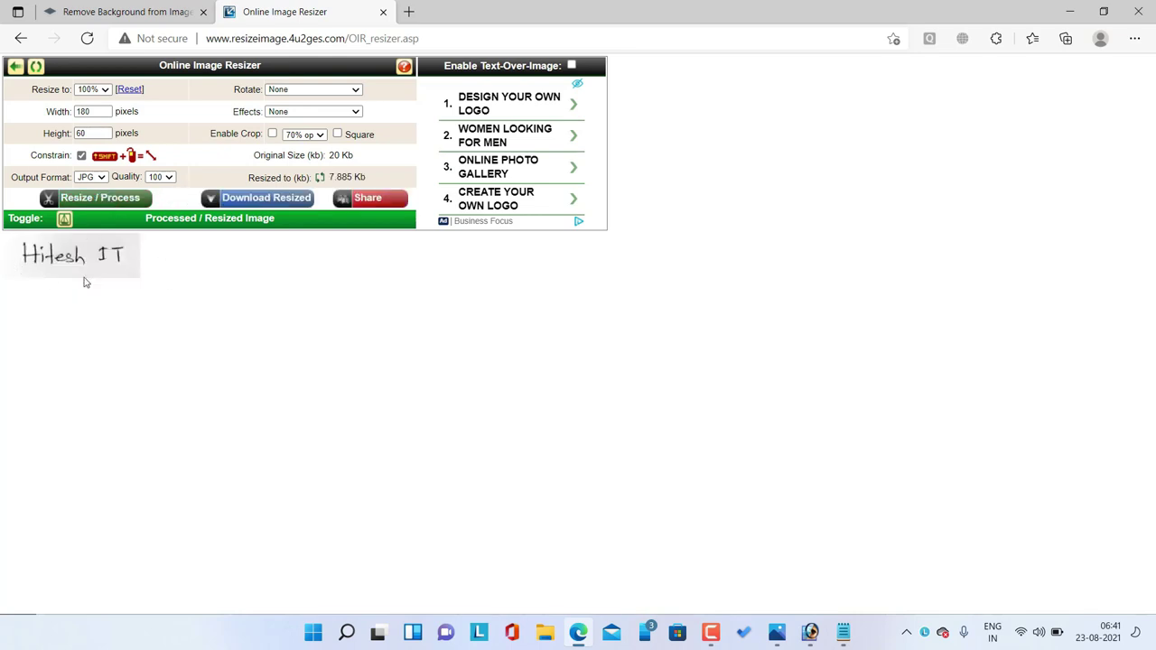
left_click(1070, 10)
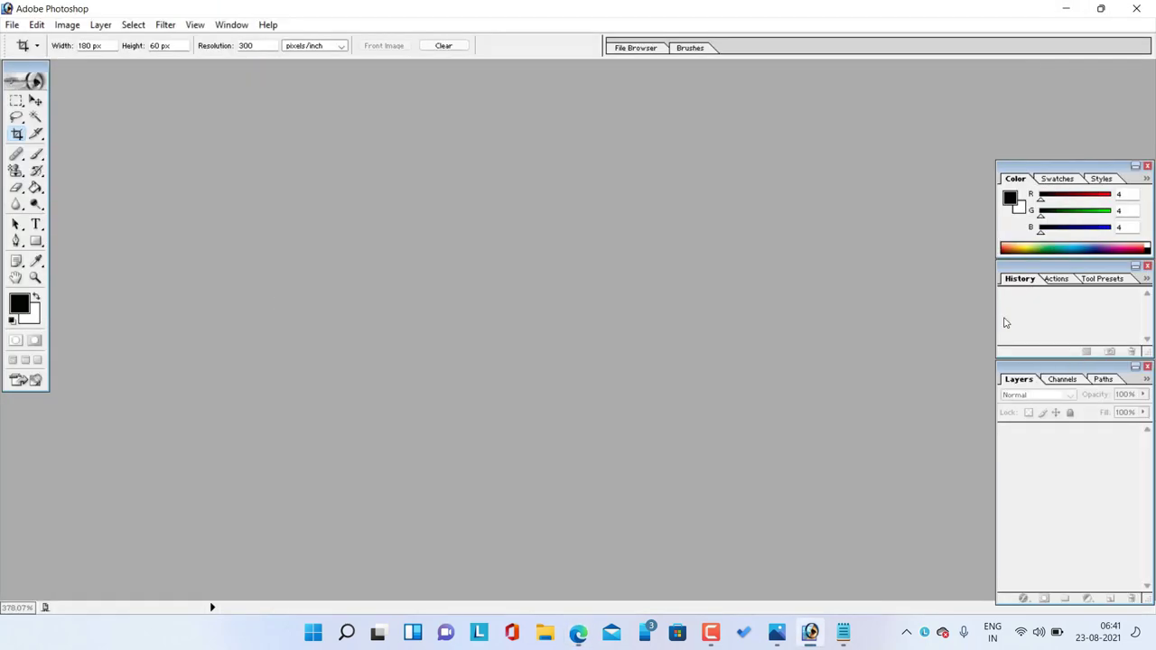
left_click(1136, 8)
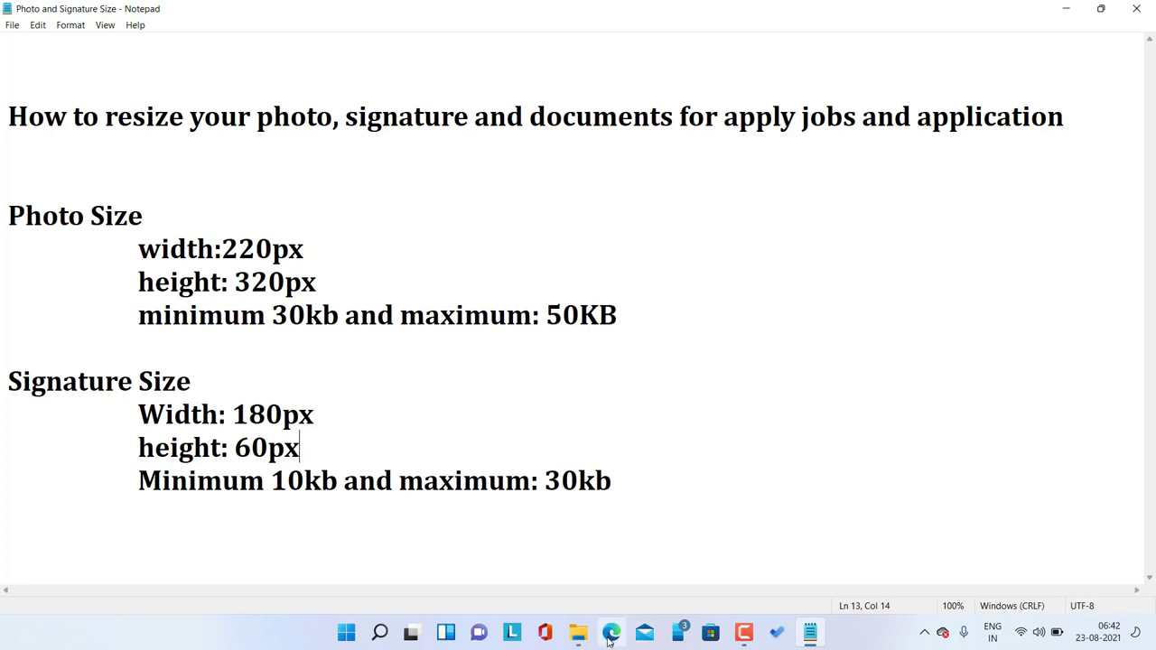
Step: Close the remove.bg popup and editor, returning to the 7.885 Kb signature on the resizer
left_click(611, 634)
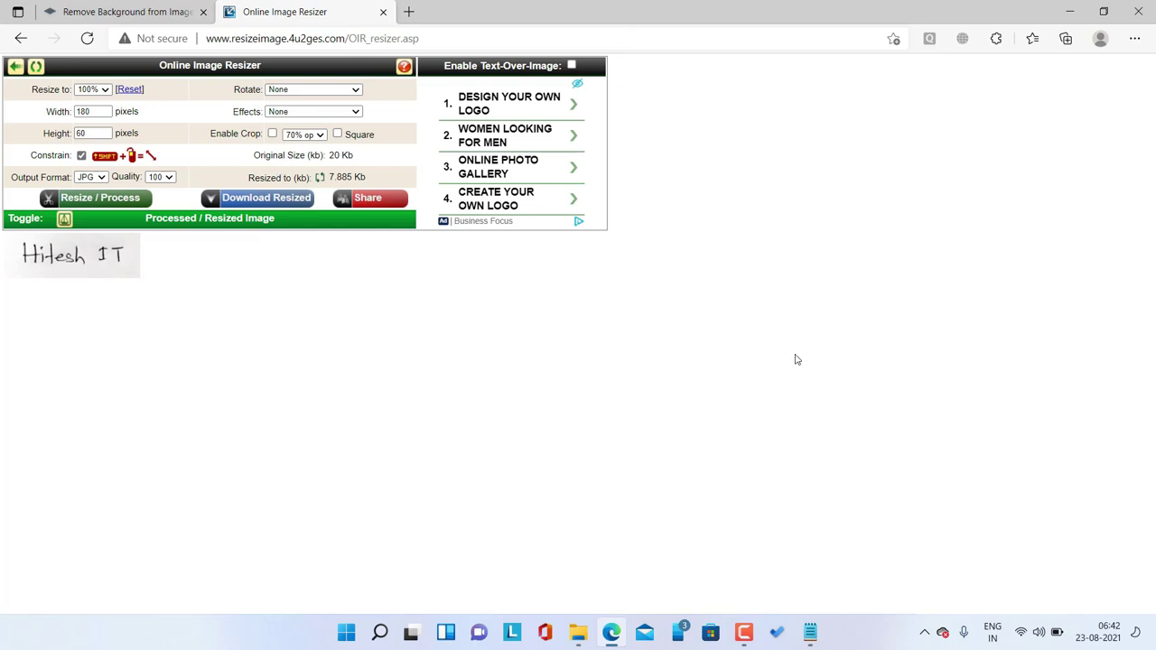
left_click(126, 12)
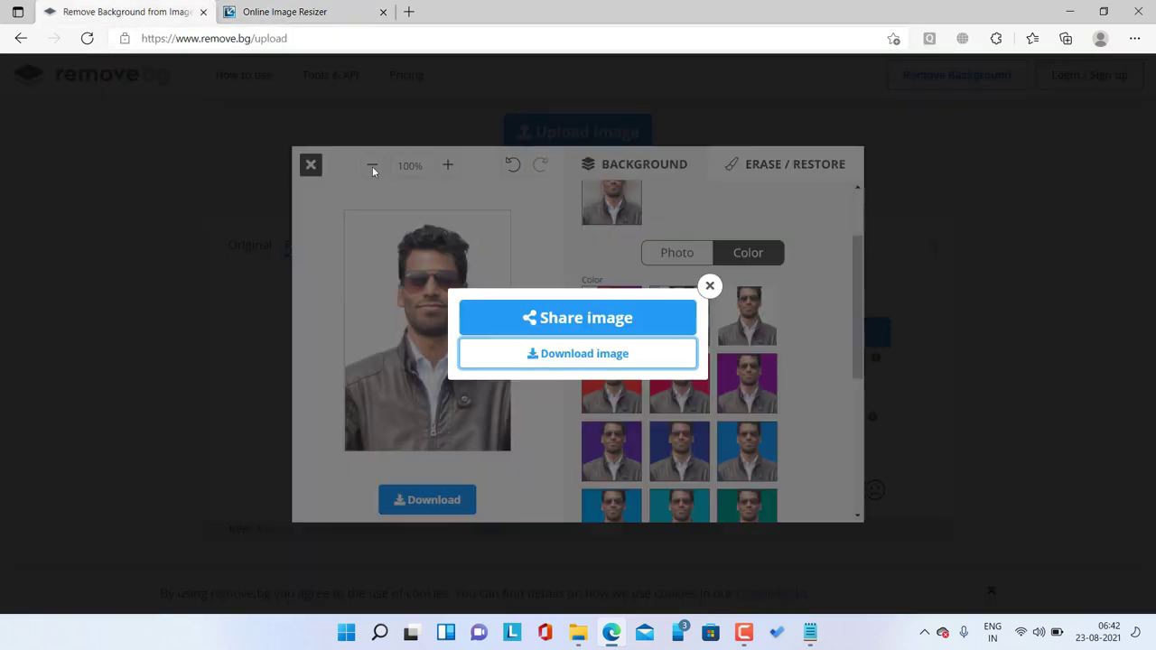
left_click(709, 285)
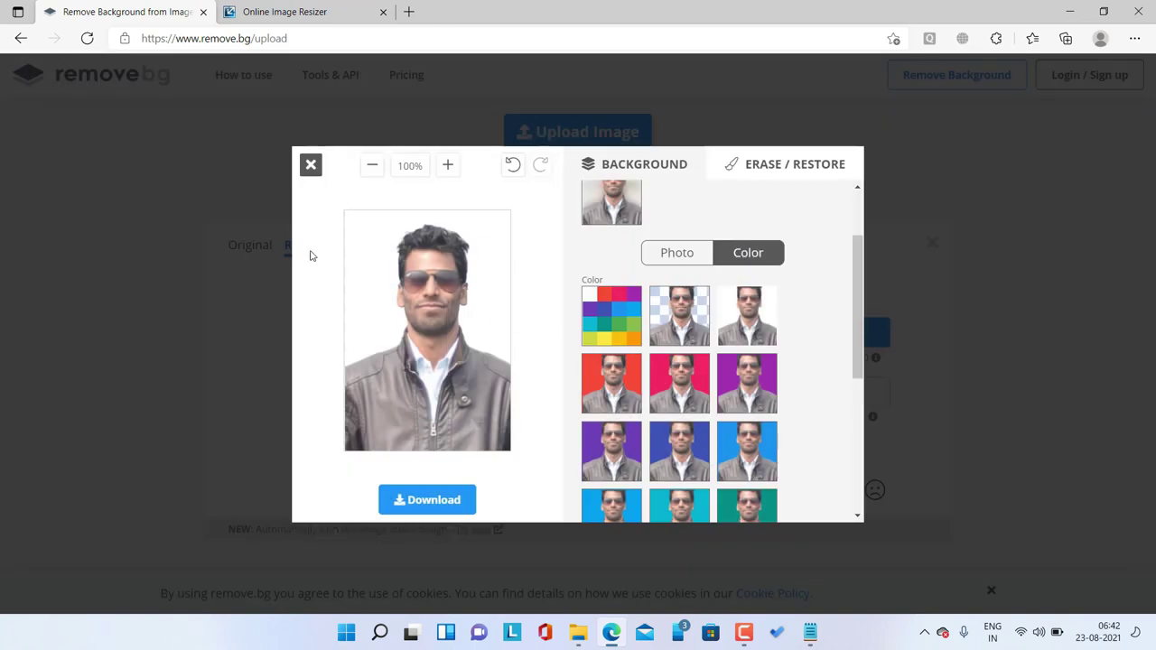
left_click(310, 166)
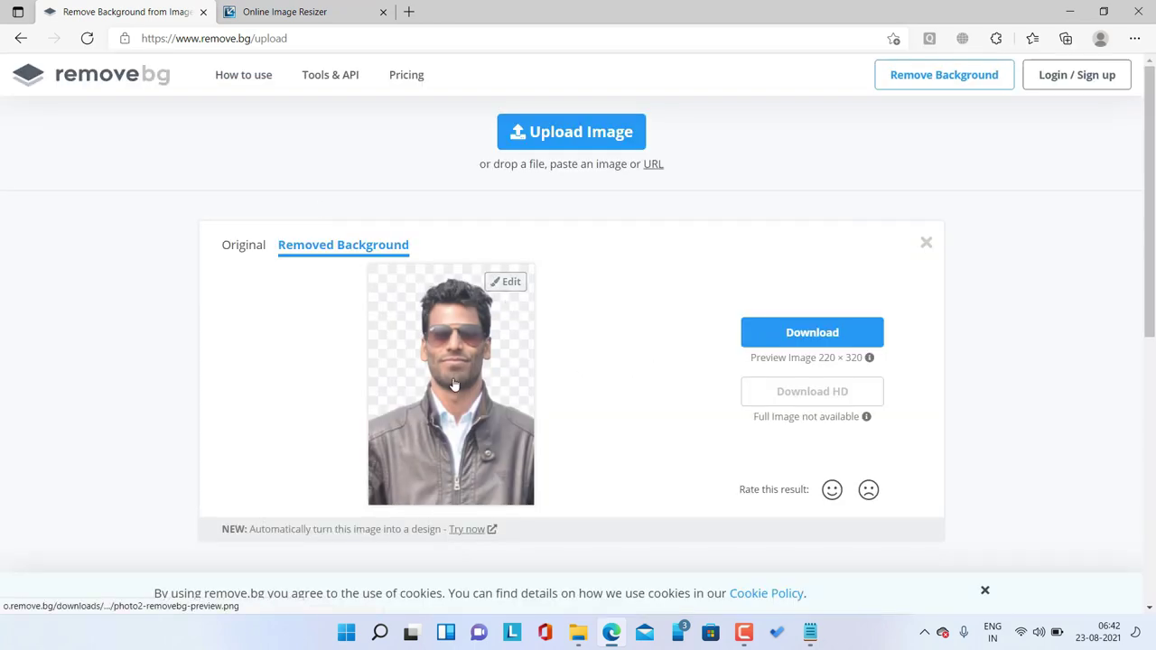
left_click(318, 12)
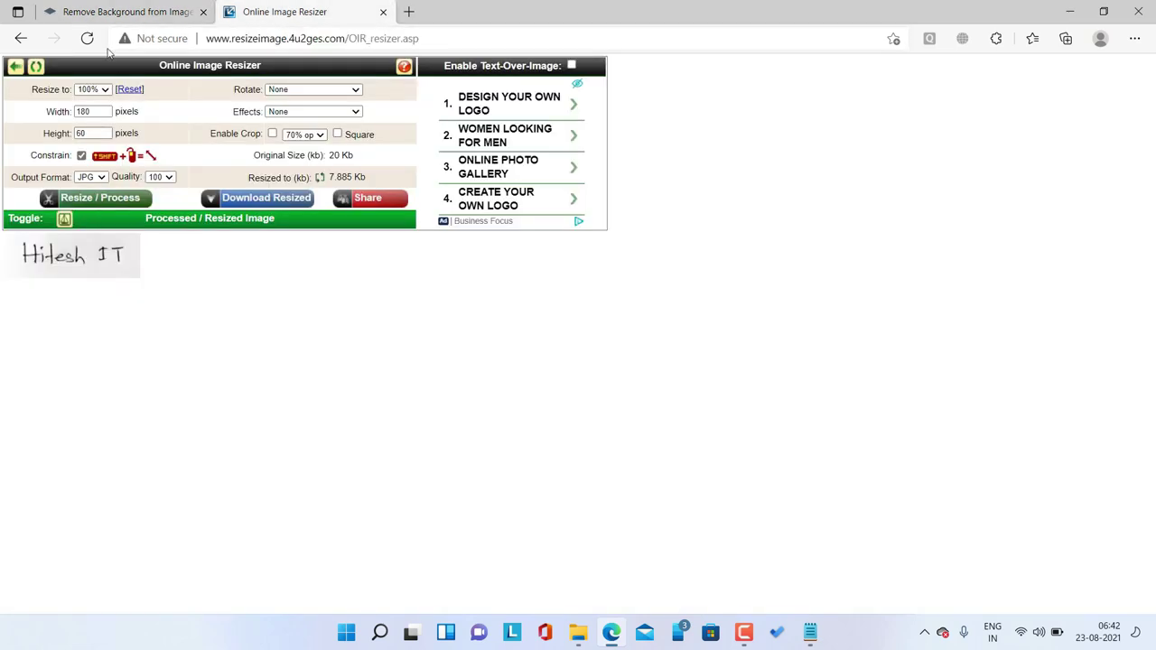